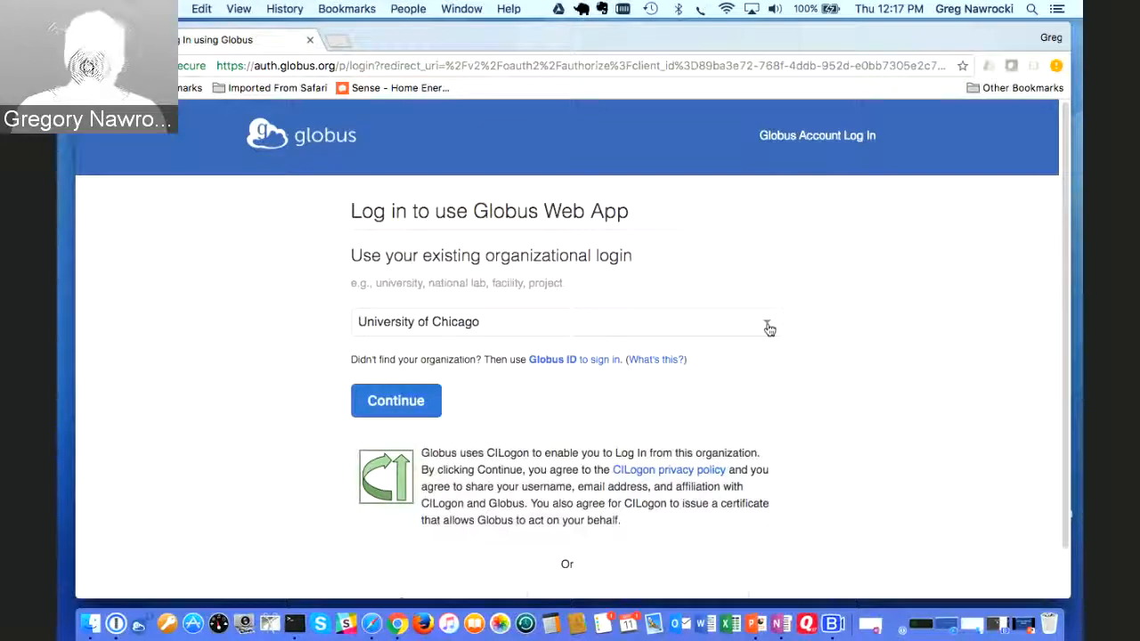
- Log in to the Globus Web App with University of Chicago as the organizational login
click(768, 323)
click(767, 322)
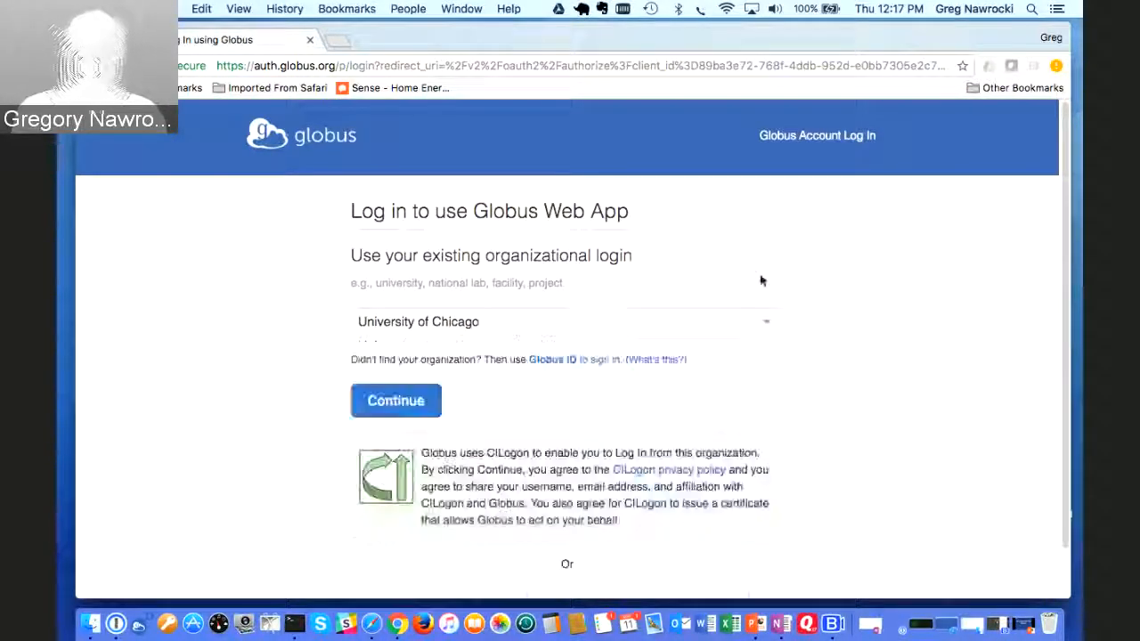
click(484, 324)
click(484, 324)
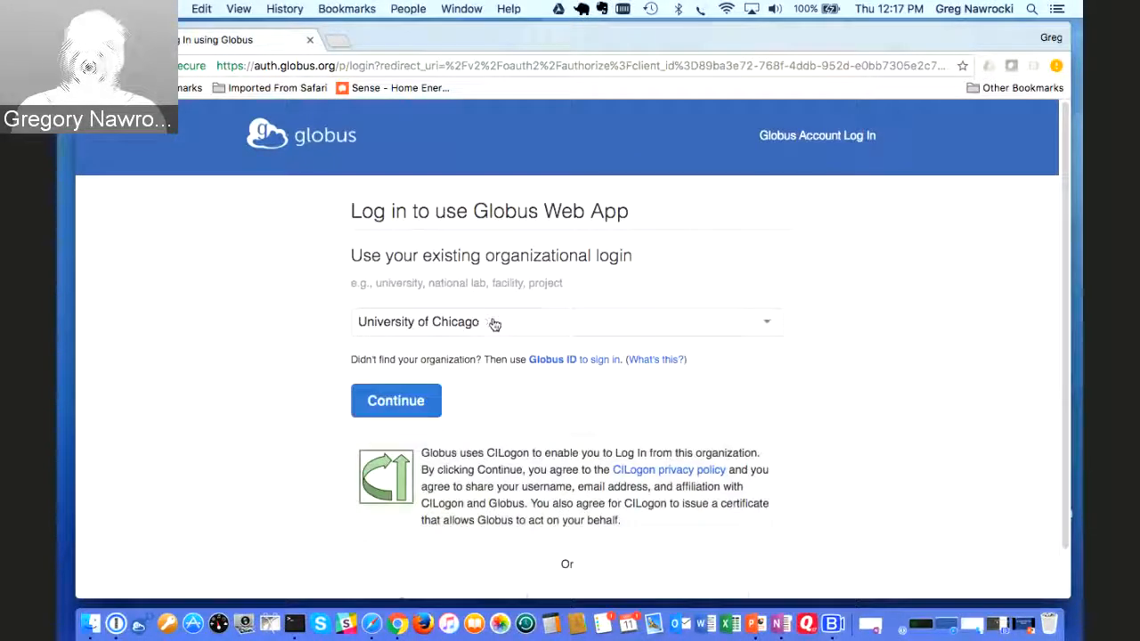
click(422, 405)
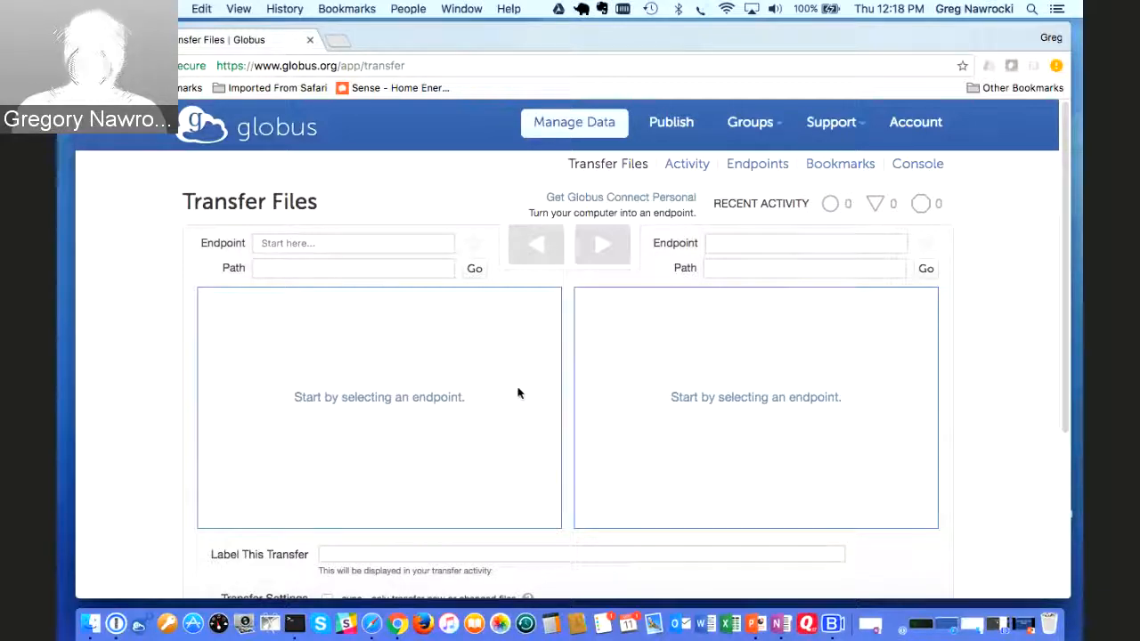
- Search the endpoints for "Midway" and select UChicago RCC Midway as the first transfer endpoint
click(354, 244)
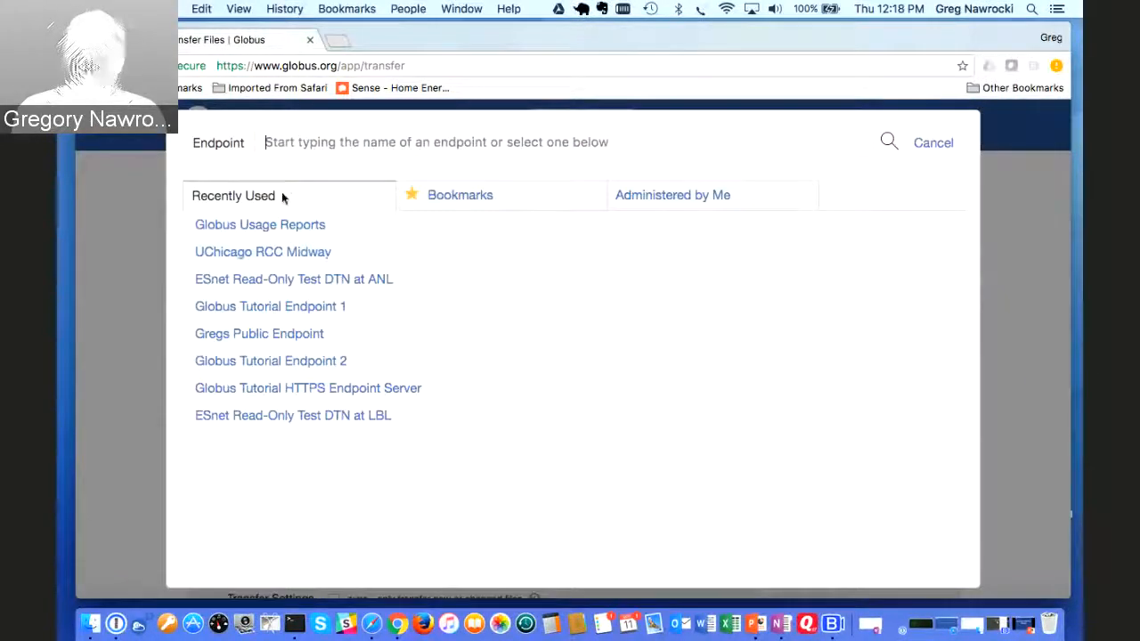
click(299, 145)
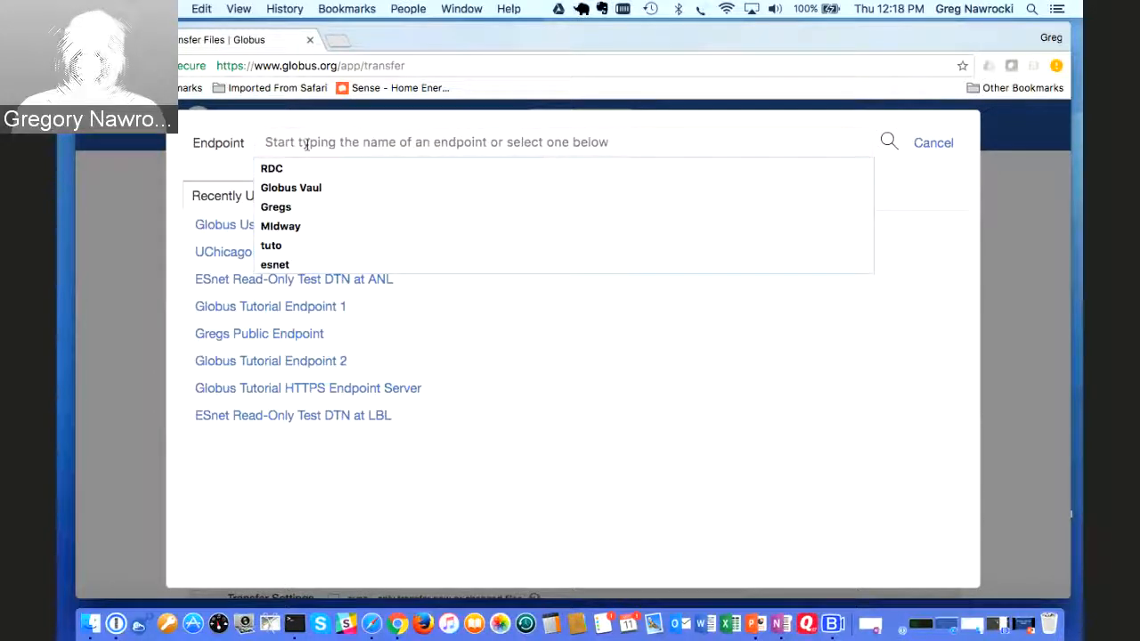
text(Midway)
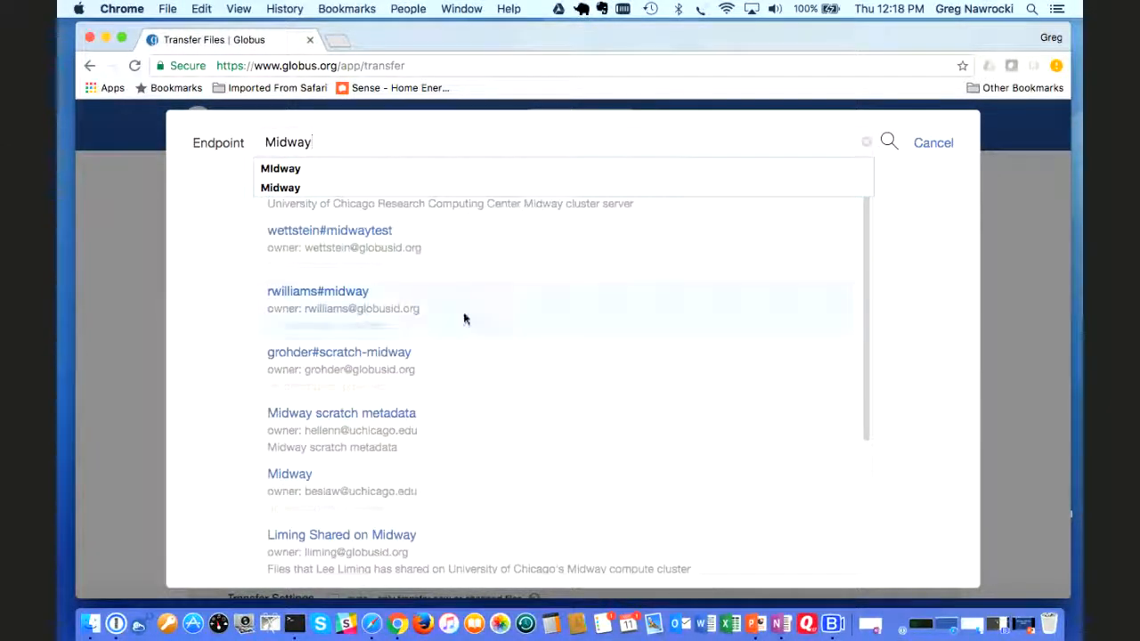
scroll(458, 375, down, 5)
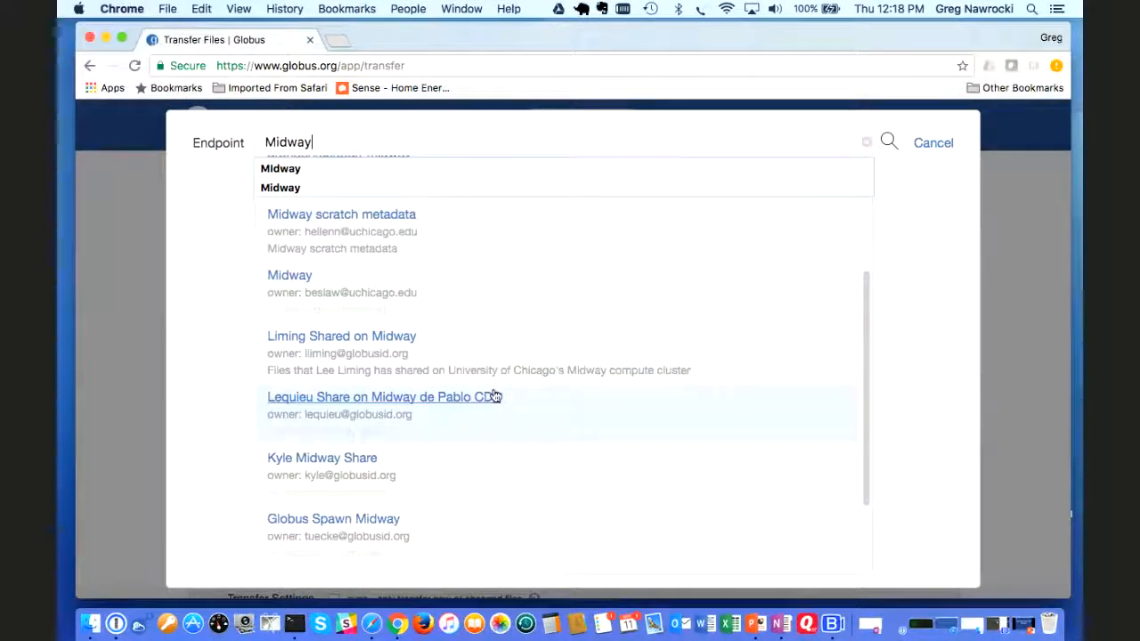
scroll(492, 396, down, 3)
scroll(490, 391, up, 8)
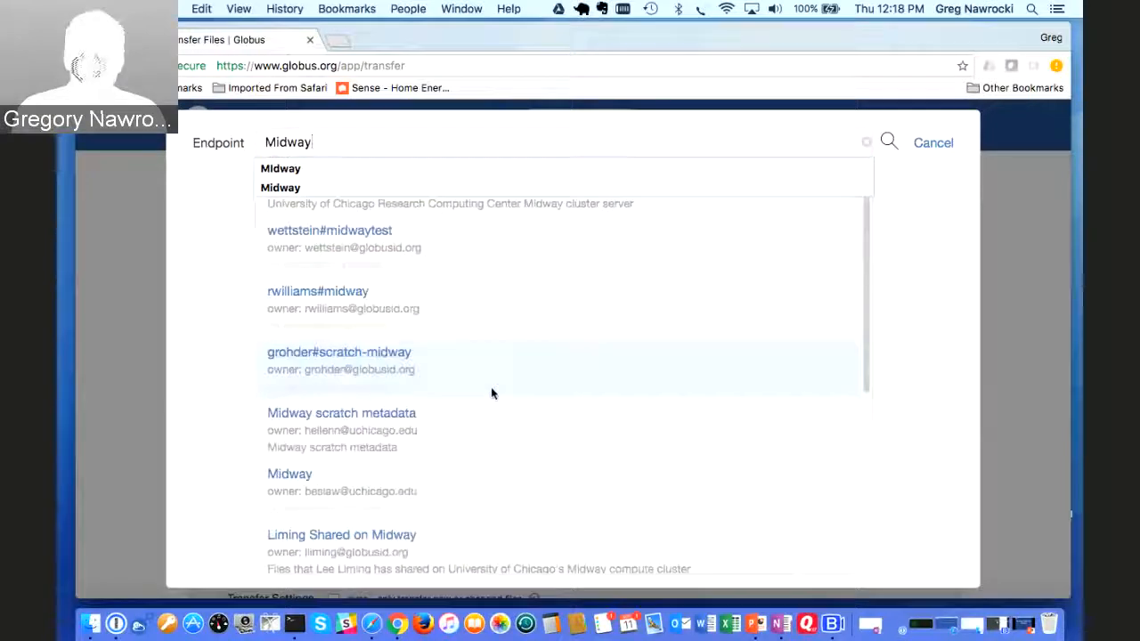
click(310, 204)
click(310, 204)
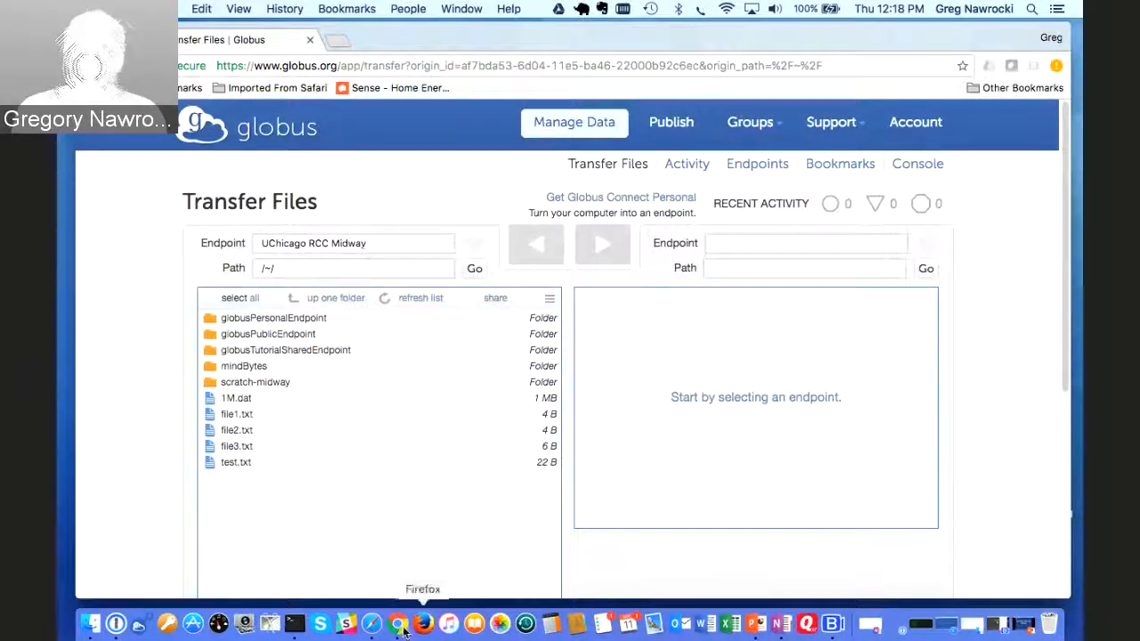
- Search the endpoints for "ESN" and select ESnet Read-Only Test DTN at ANL as the second transfer endpoint
click(752, 401)
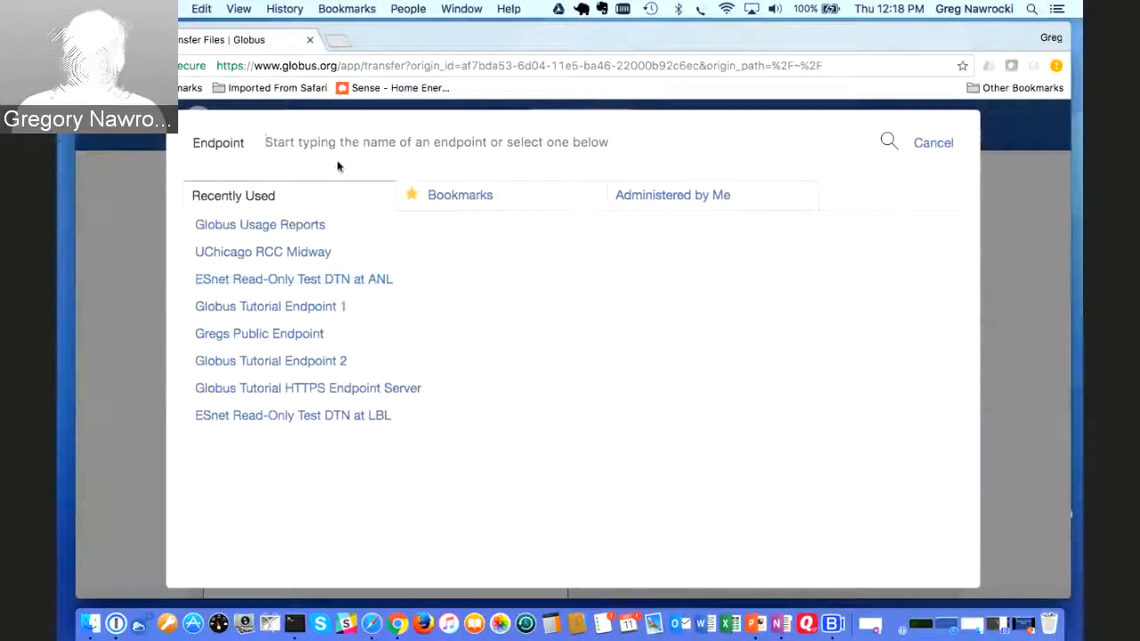
click(336, 142)
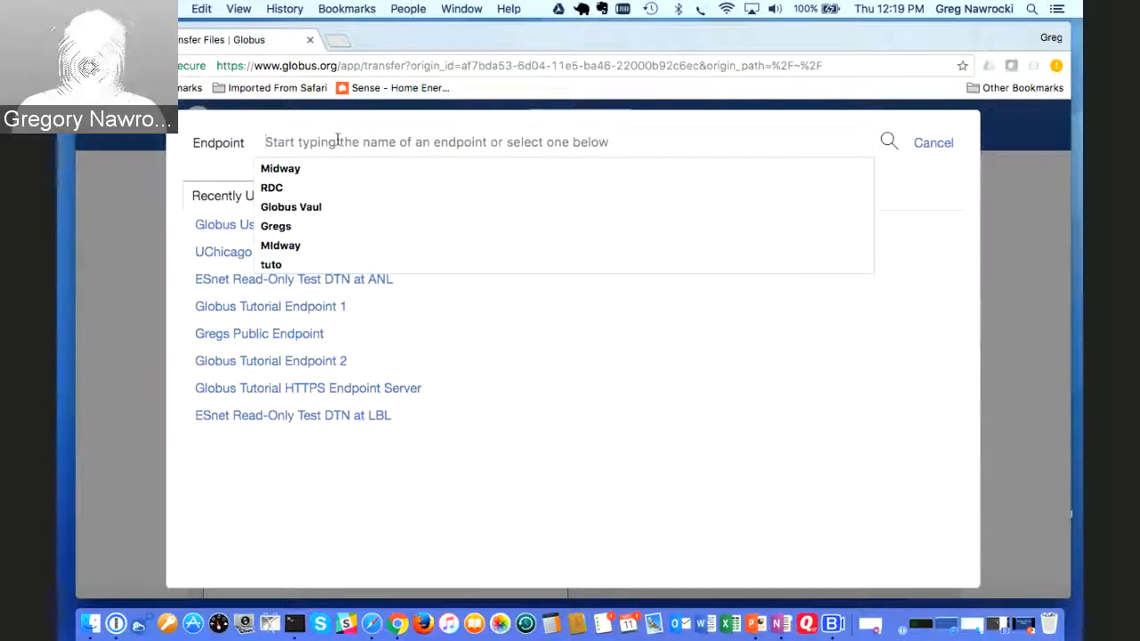
text(ESN)
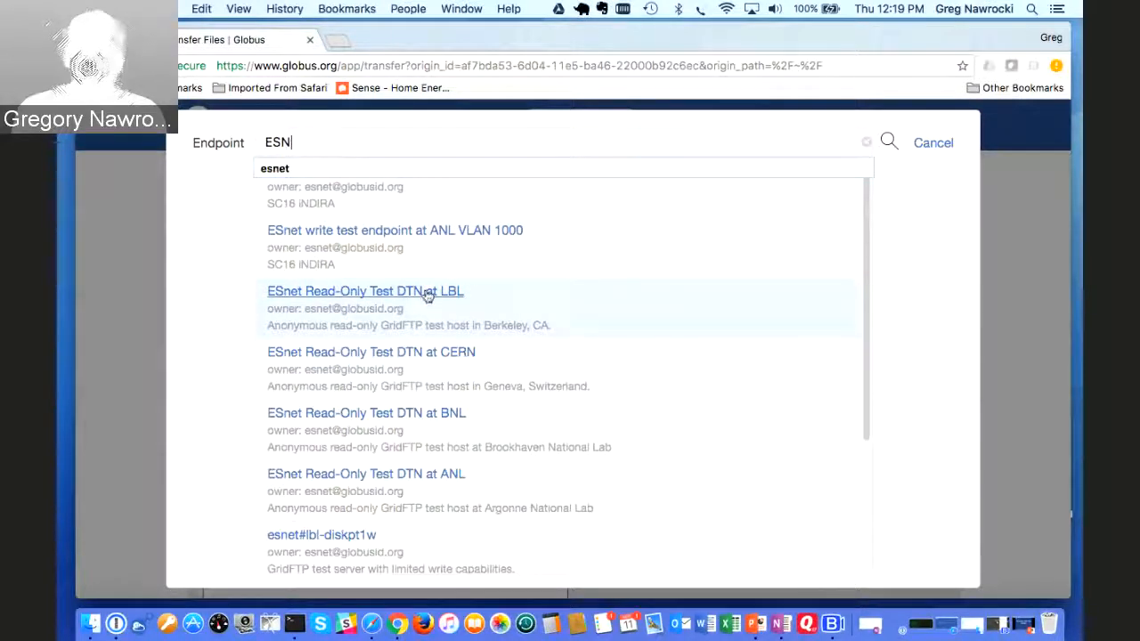
click(418, 478)
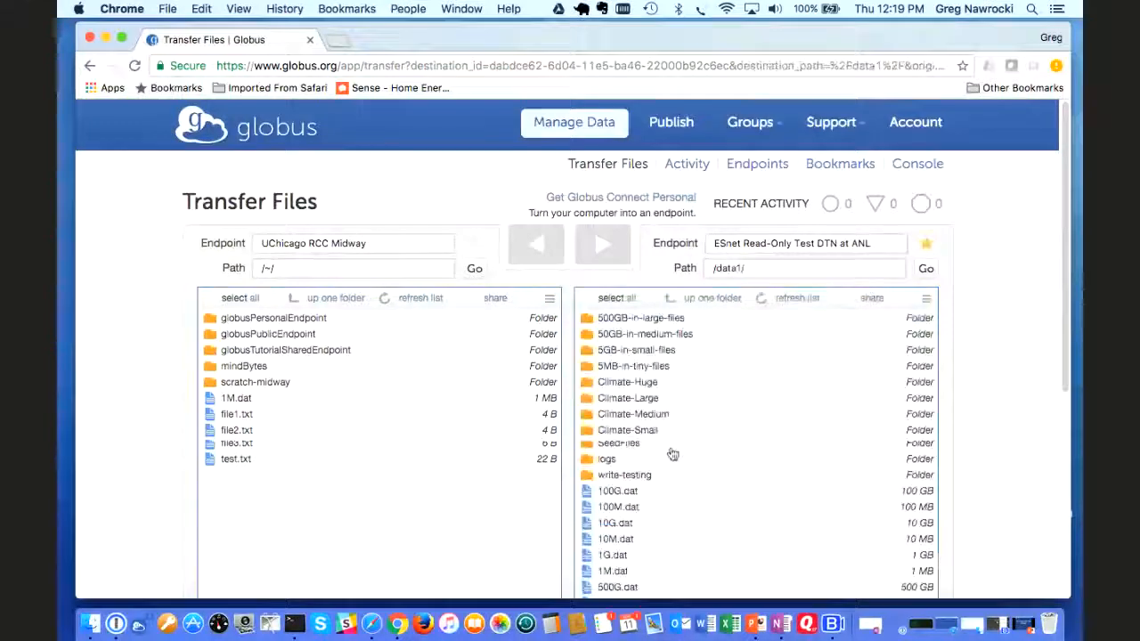
- Delete 1M.dat from the home folder of UChicago RCC Midway and refresh that endpoint's file list
scroll(673, 455, down, 3)
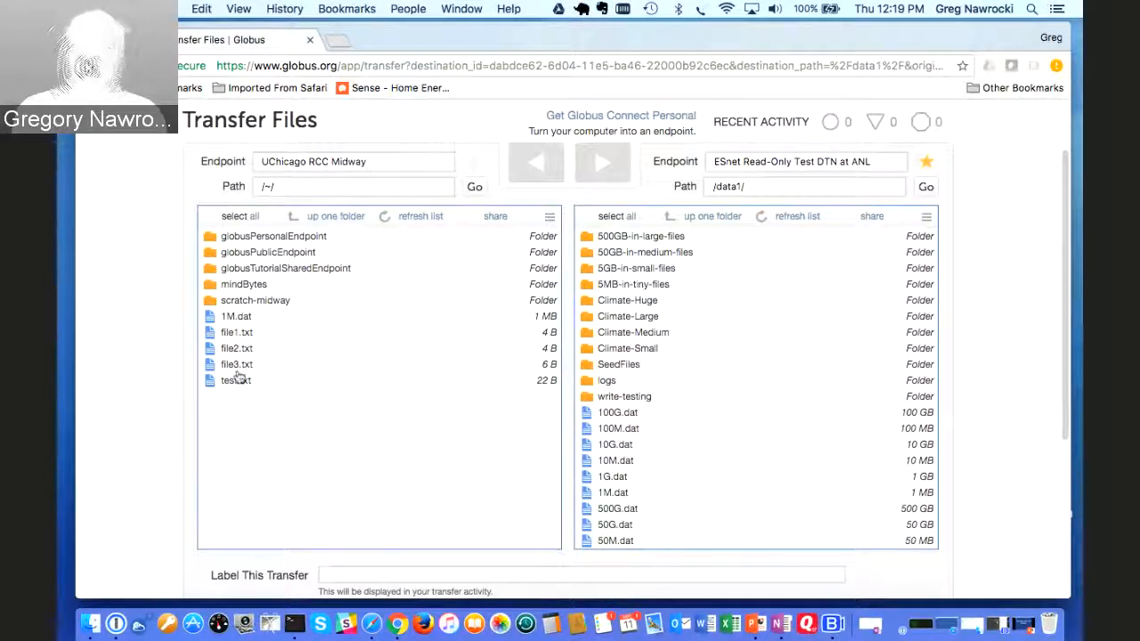
click(243, 317)
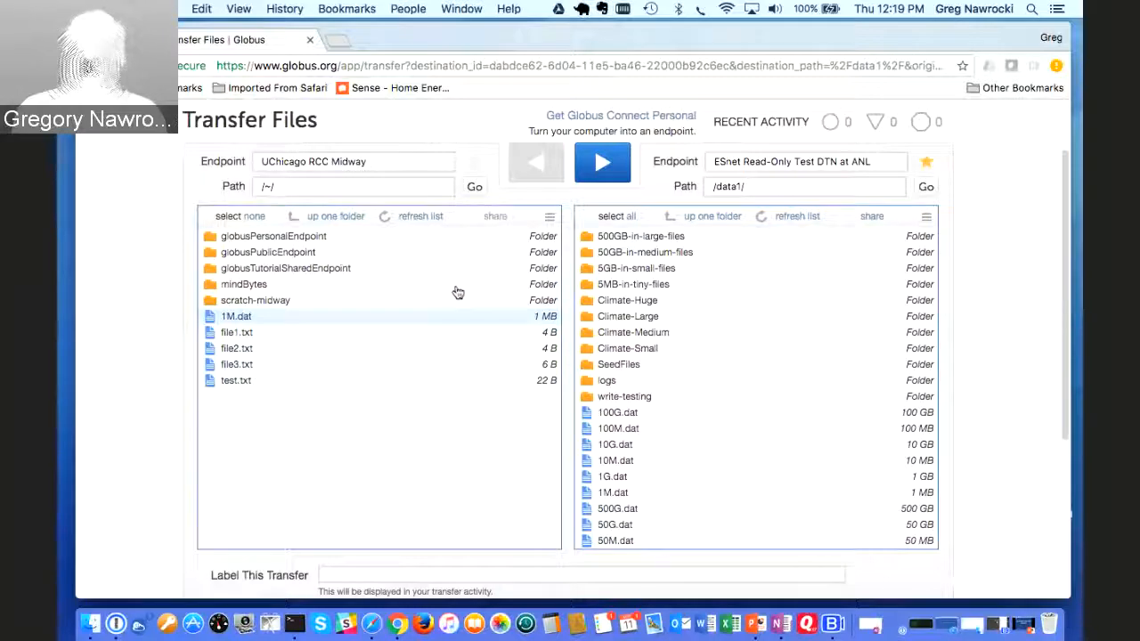
click(549, 217)
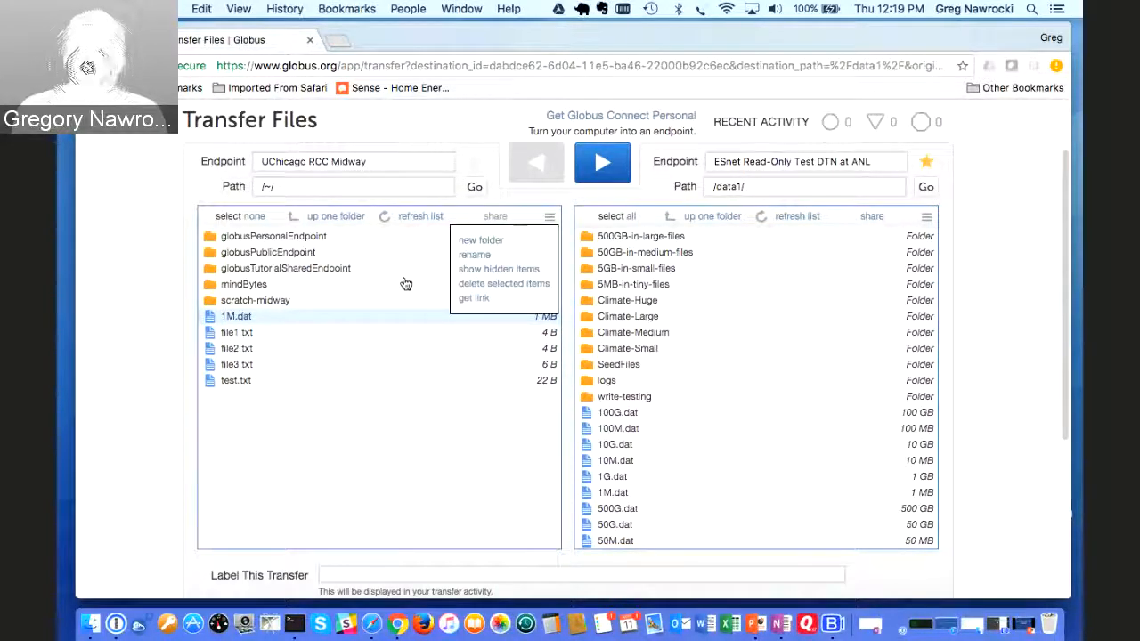
click(497, 283)
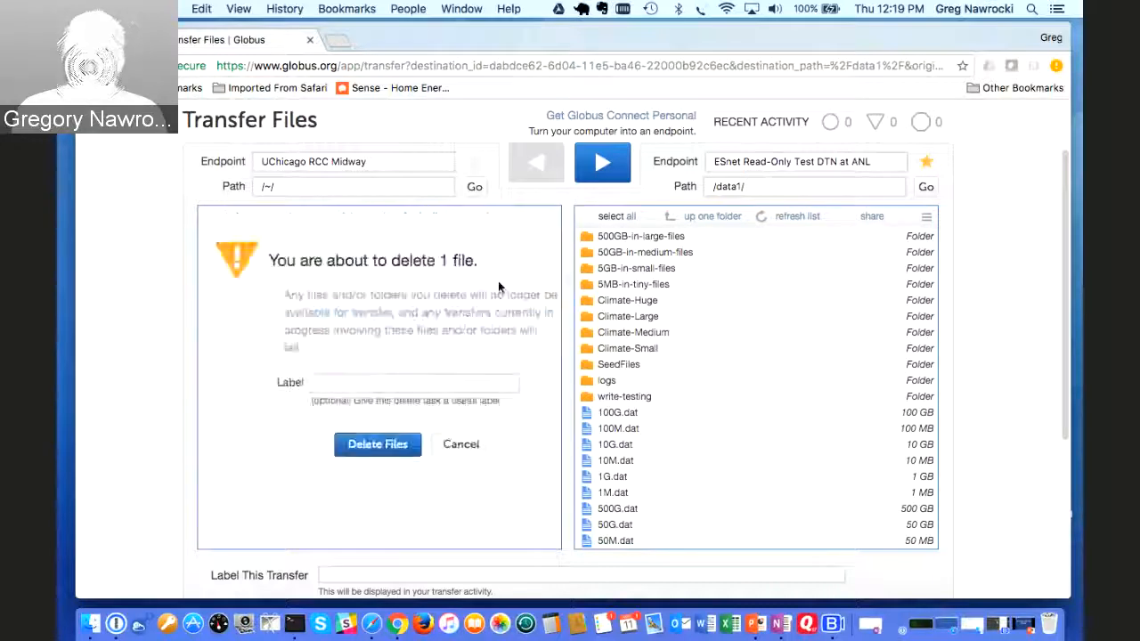
click(388, 445)
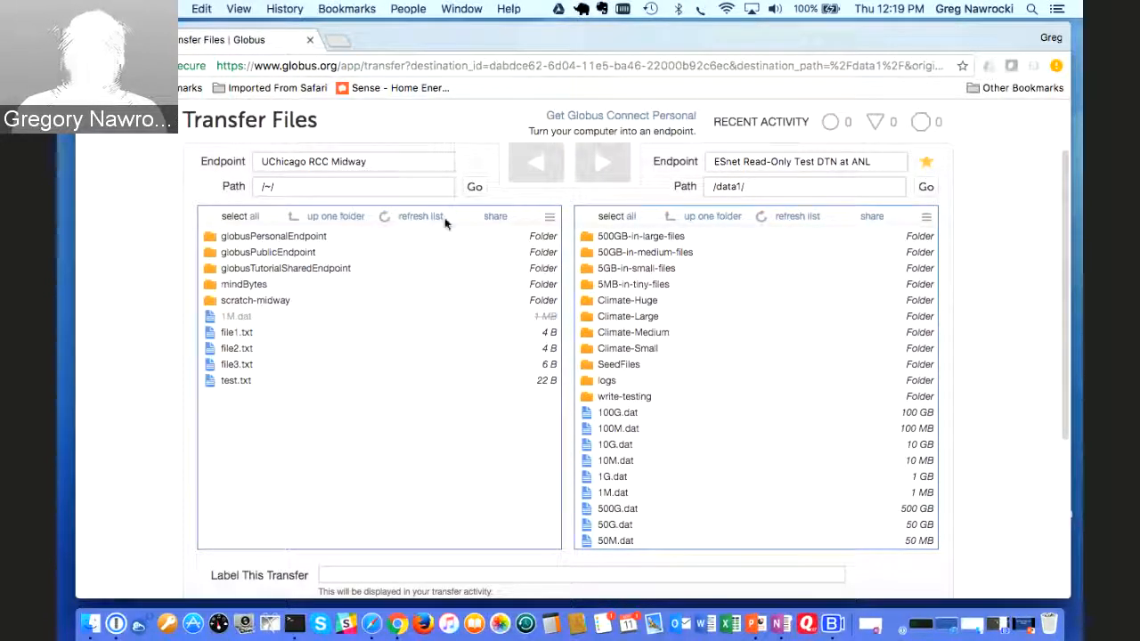
click(390, 218)
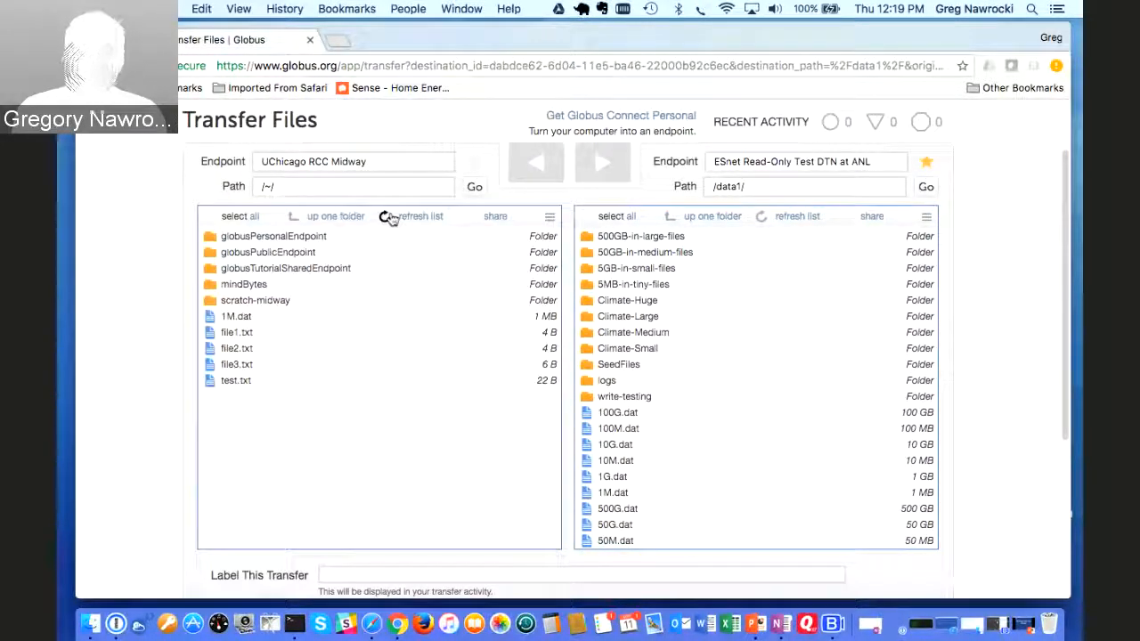
click(389, 217)
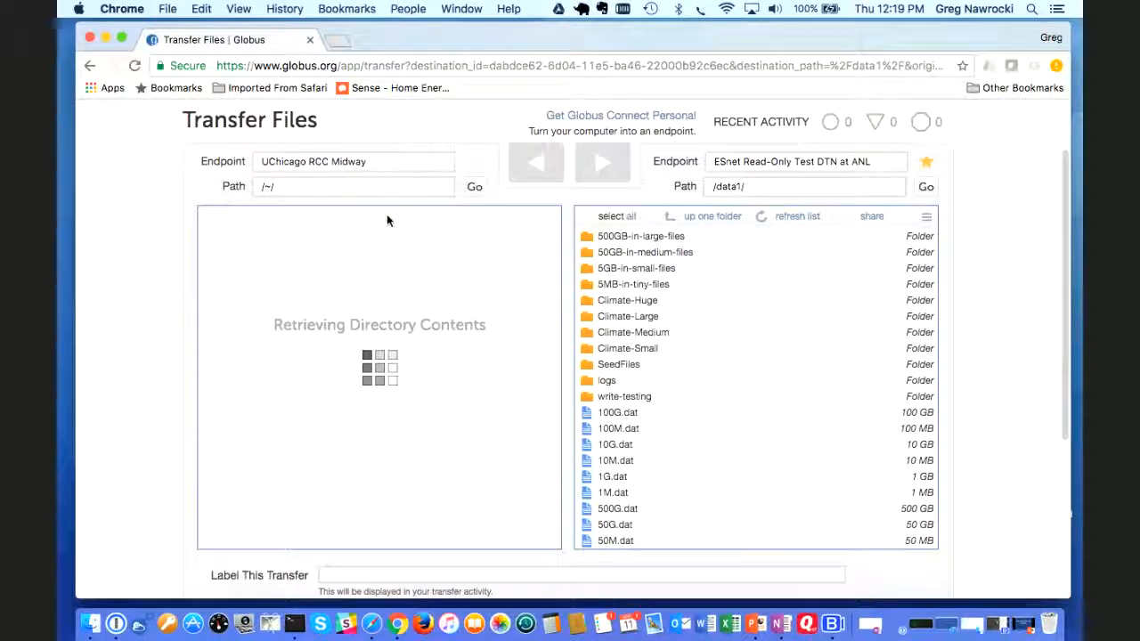
- Transfer 1M.dat from the ESnet endpoint's /data1/ folder to the Midway home folder and refresh the Midway file list
click(602, 497)
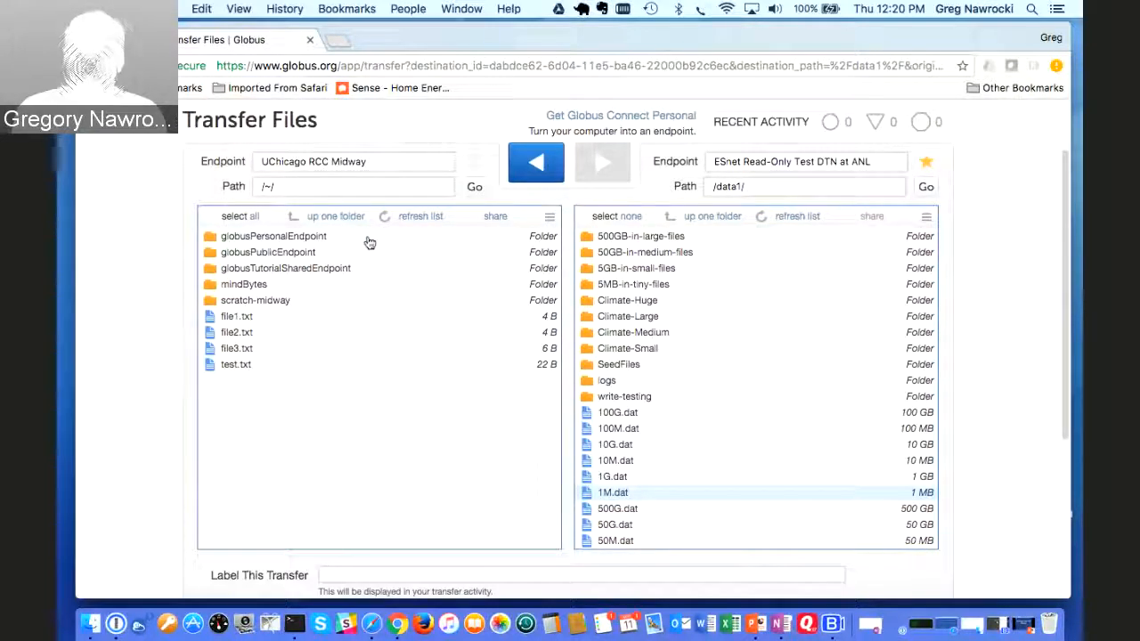
click(415, 217)
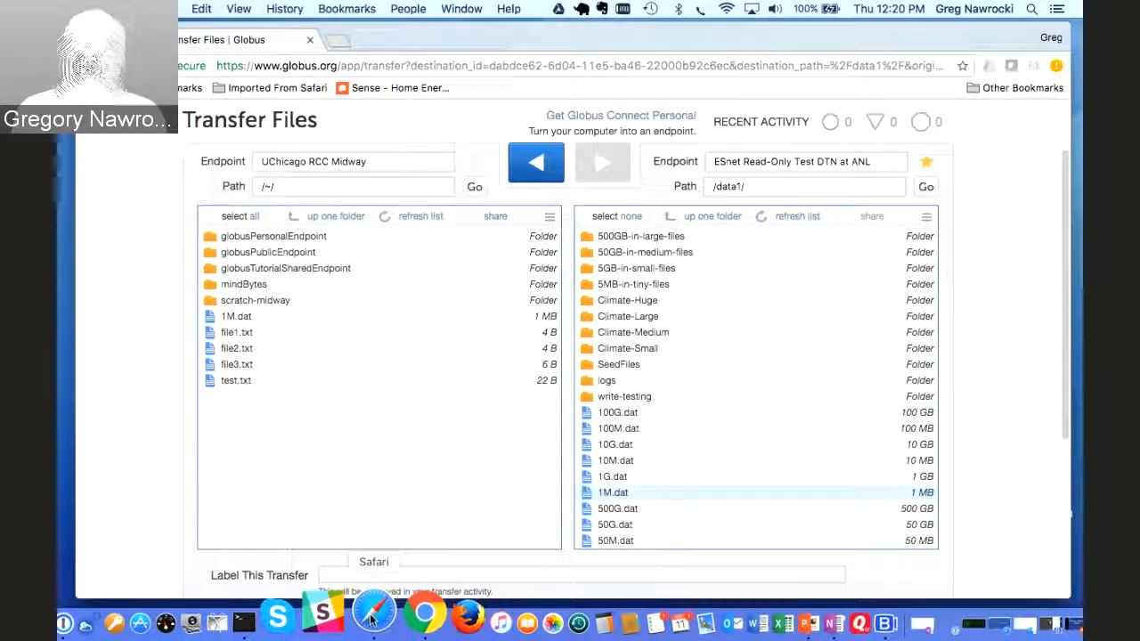
- Switch to Safari and log in to Globus with a Globus ID, using the saved username and password
click(372, 617)
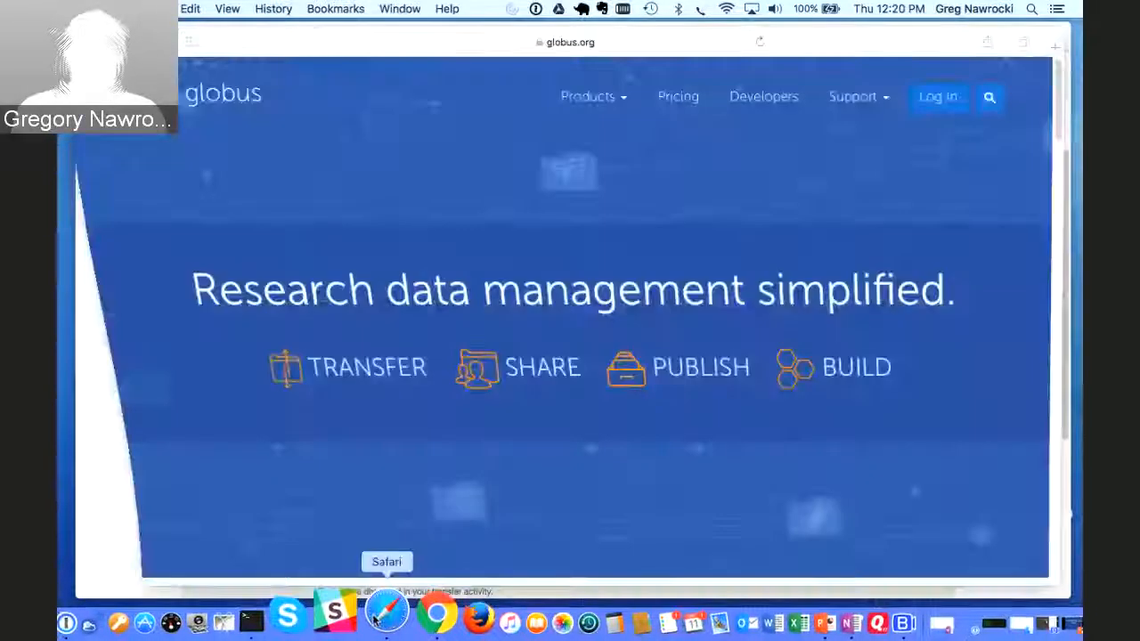
click(930, 97)
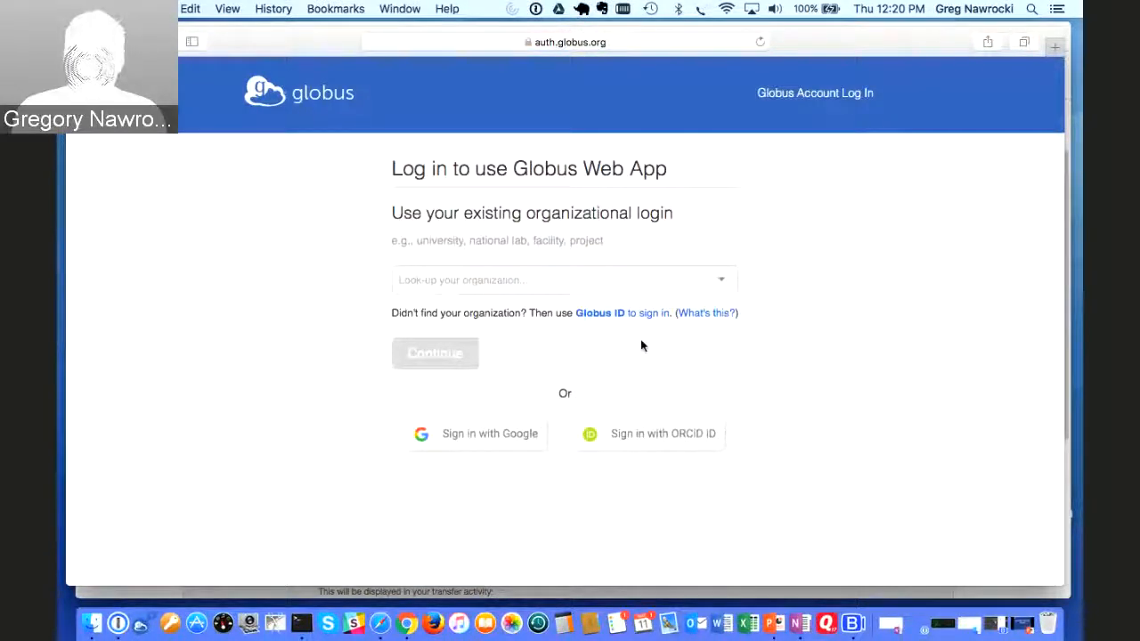
click(606, 316)
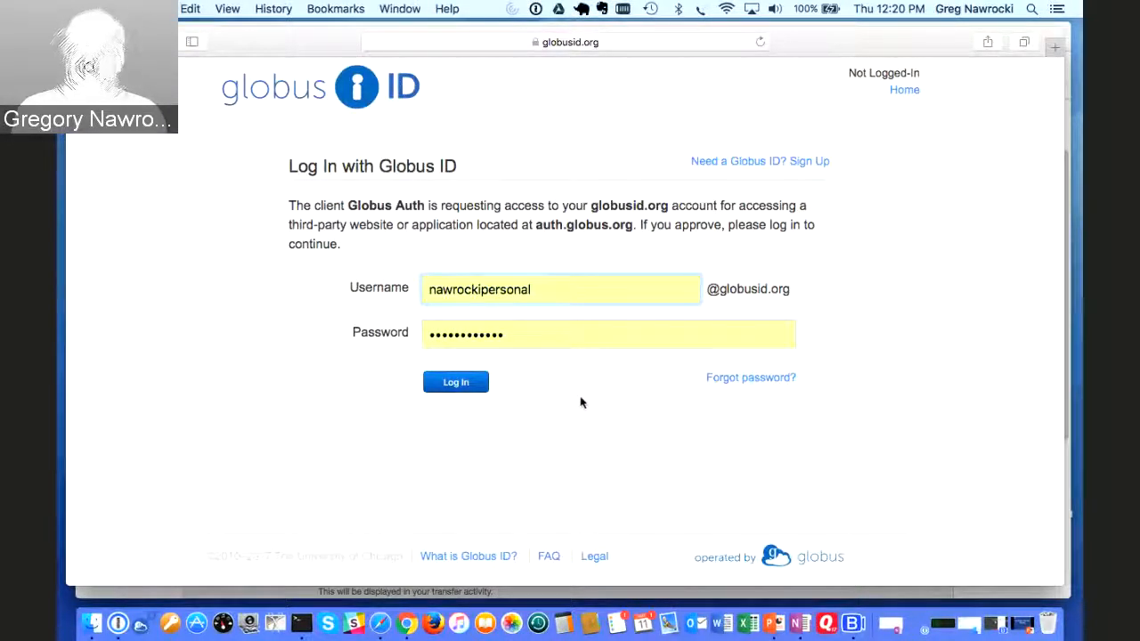
key(Return)
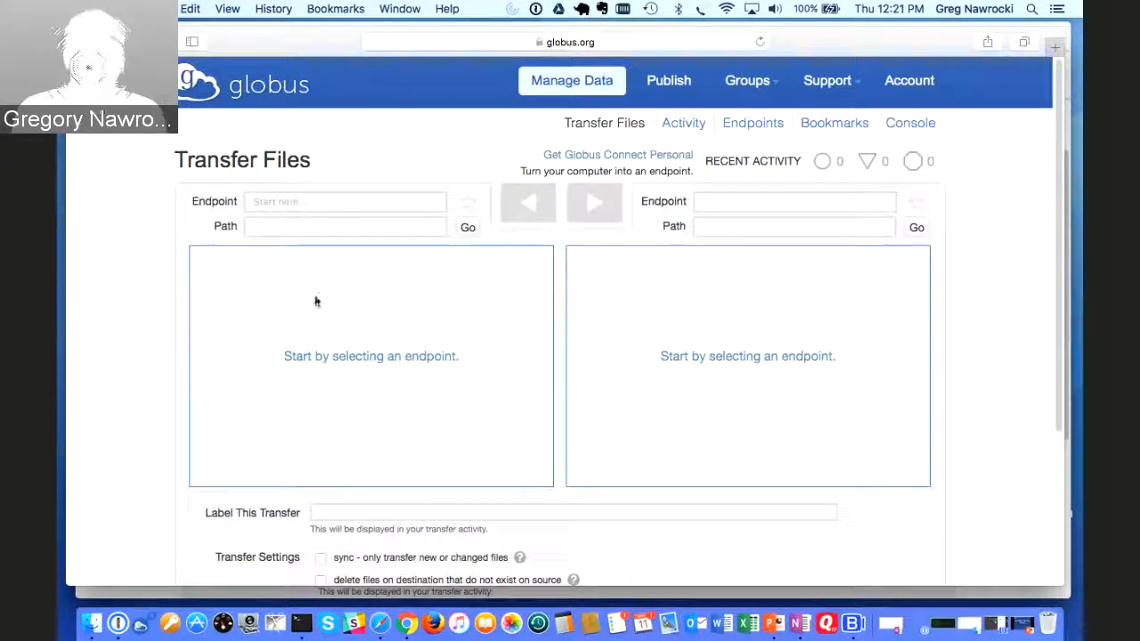
- Select UChicago RCC Midway as the first endpoint, view its identity provider login page, and return to the file transfer page
click(361, 359)
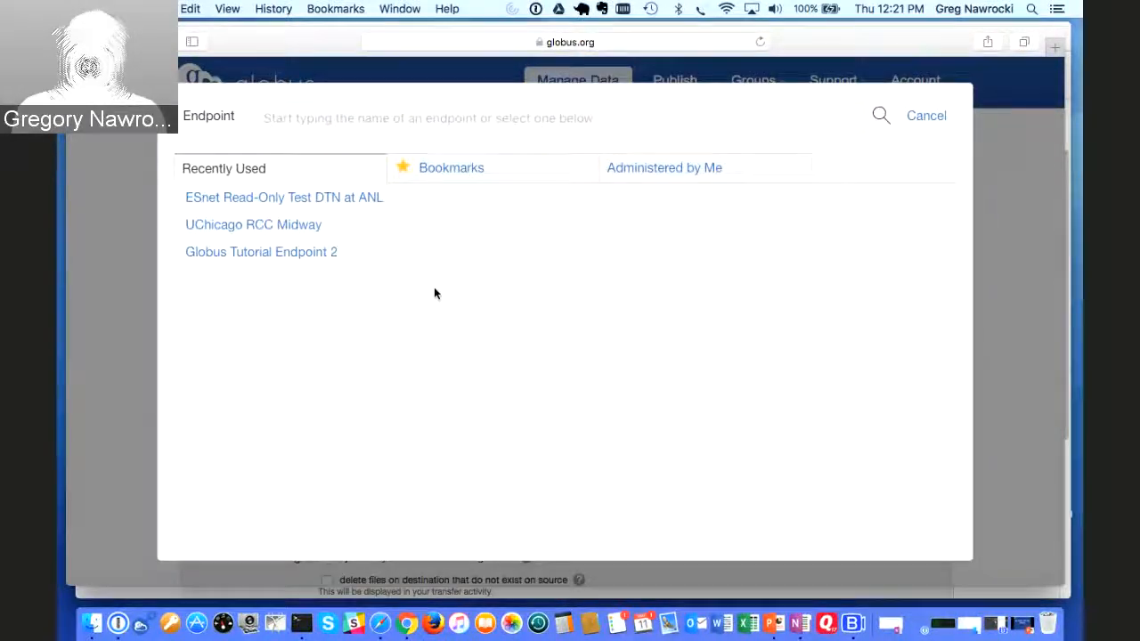
click(285, 224)
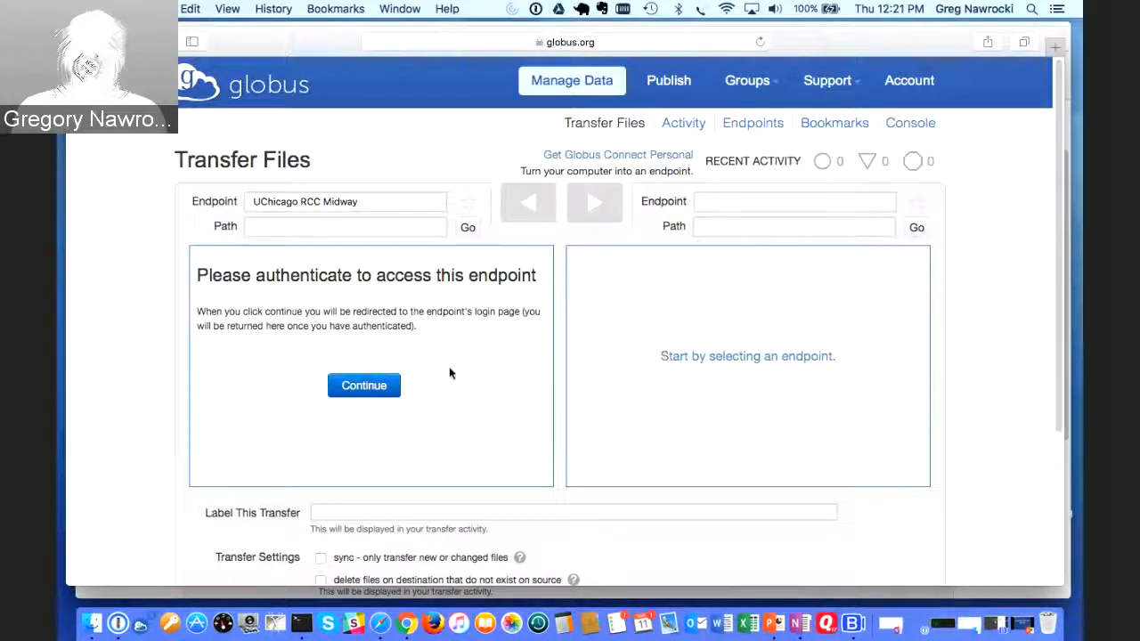
click(383, 390)
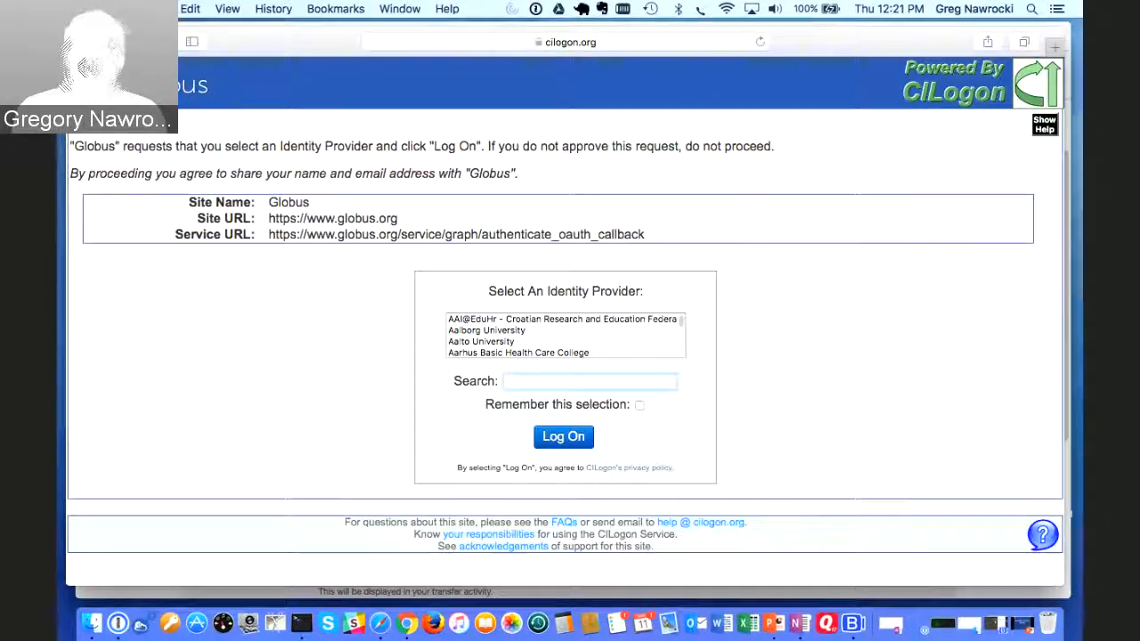
click(138, 42)
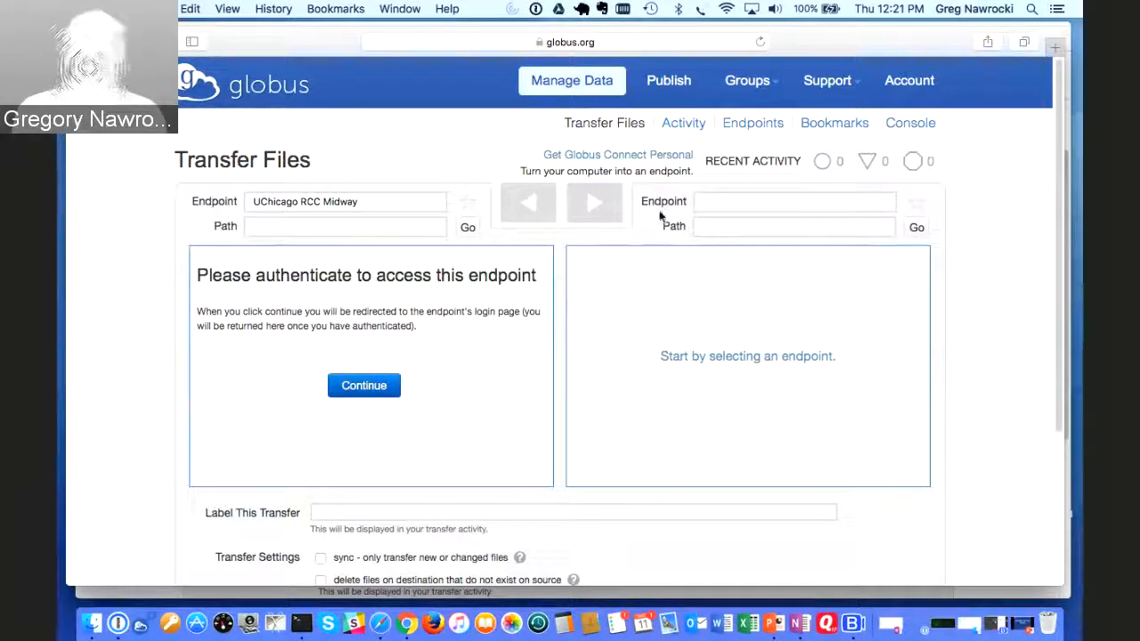
- Add a Globus Connect Personal endpoint, using the owner's first name followed by "Personal Laptop" as display name, and generate its setup key
click(649, 156)
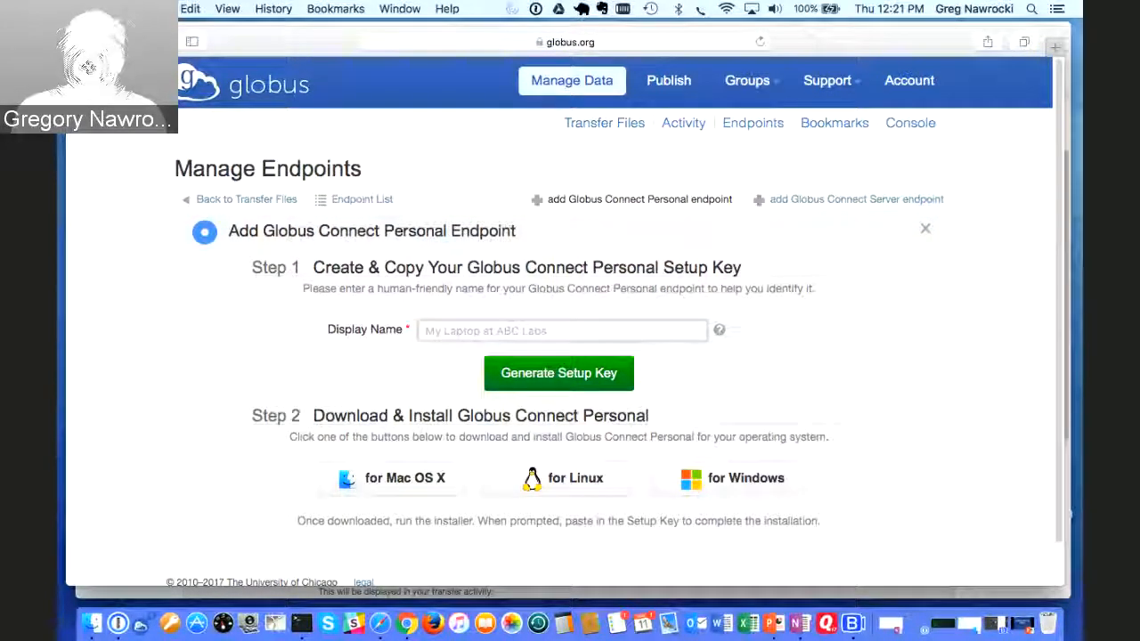
click(571, 80)
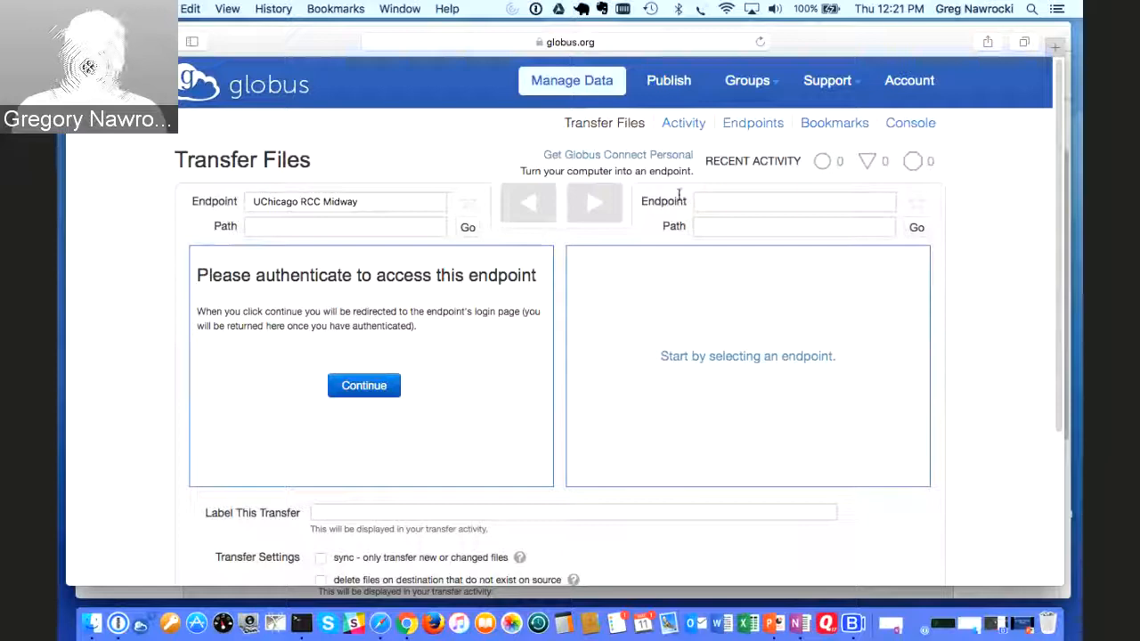
click(643, 155)
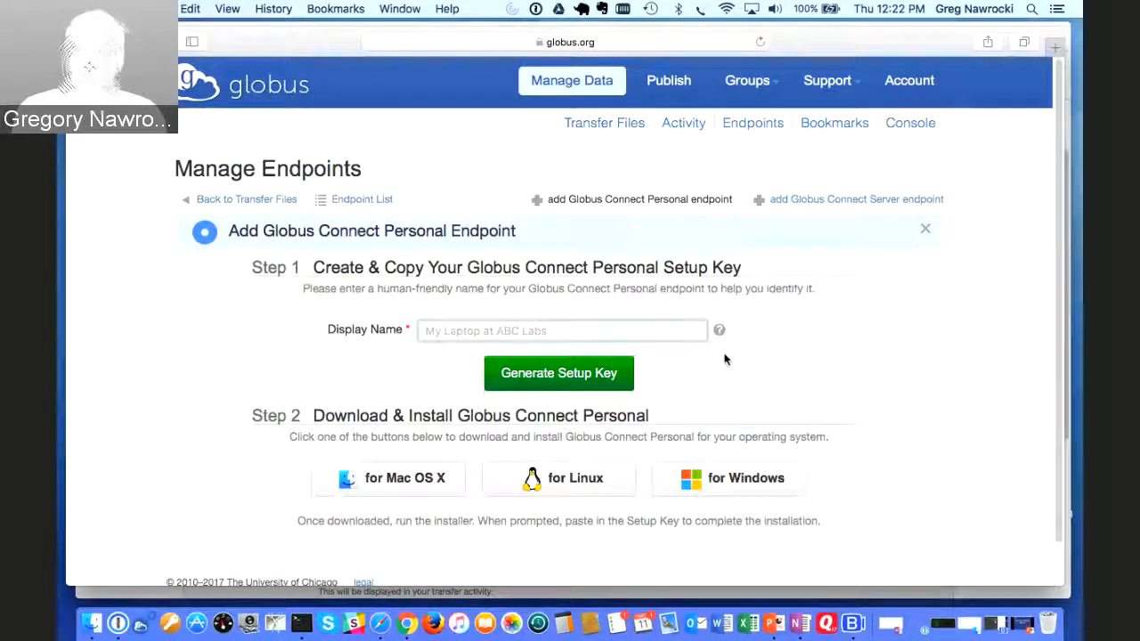
click(561, 375)
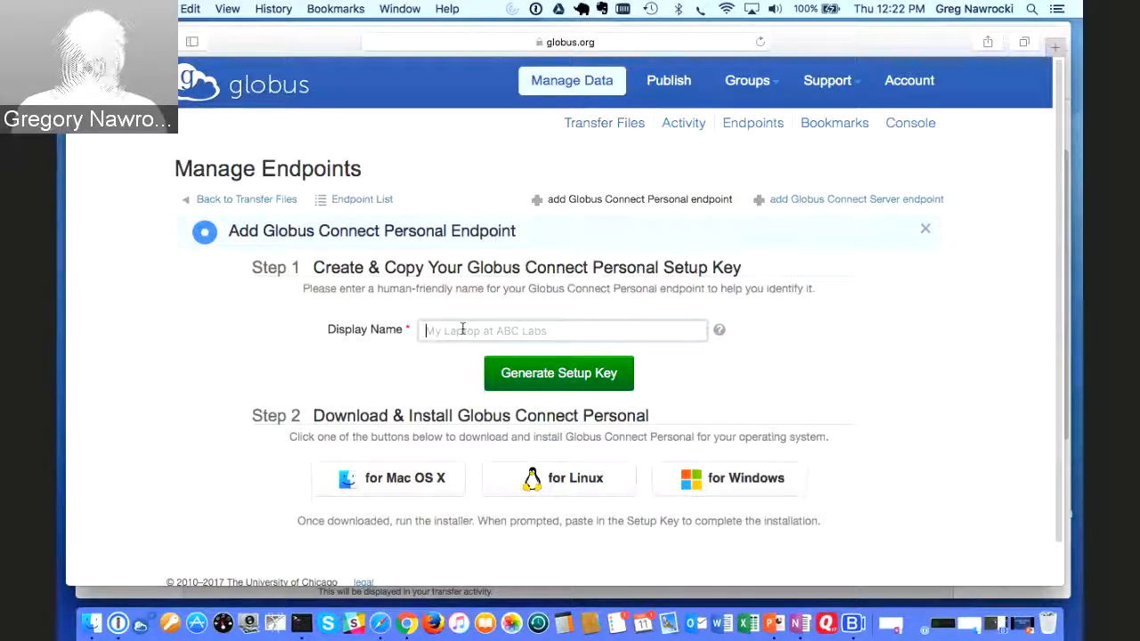
text(Gregs)
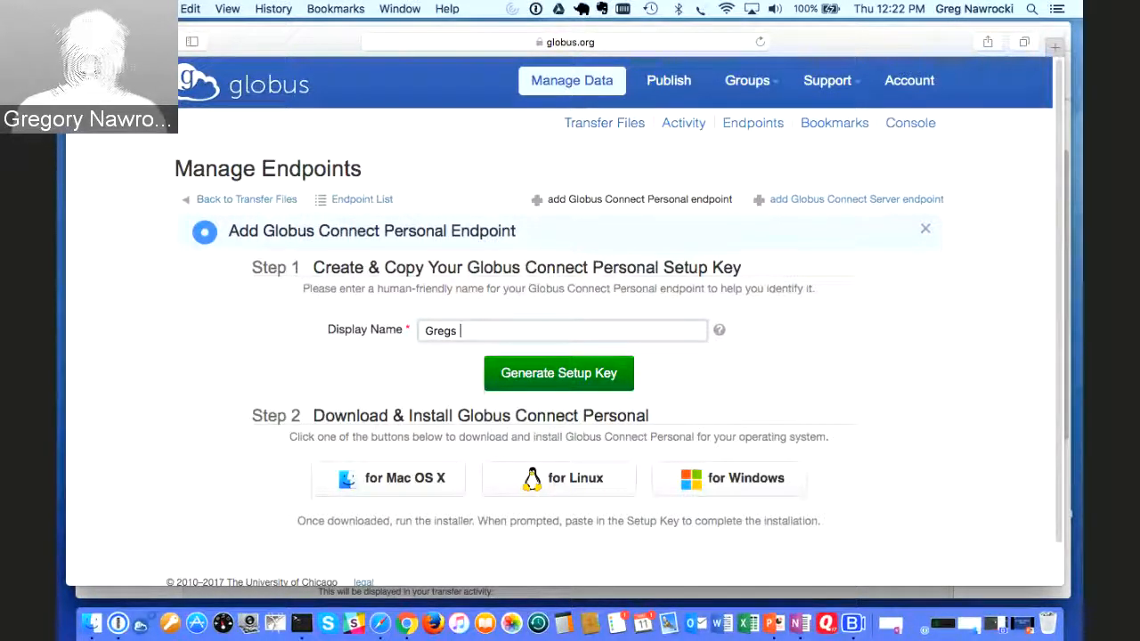
text( Personal)
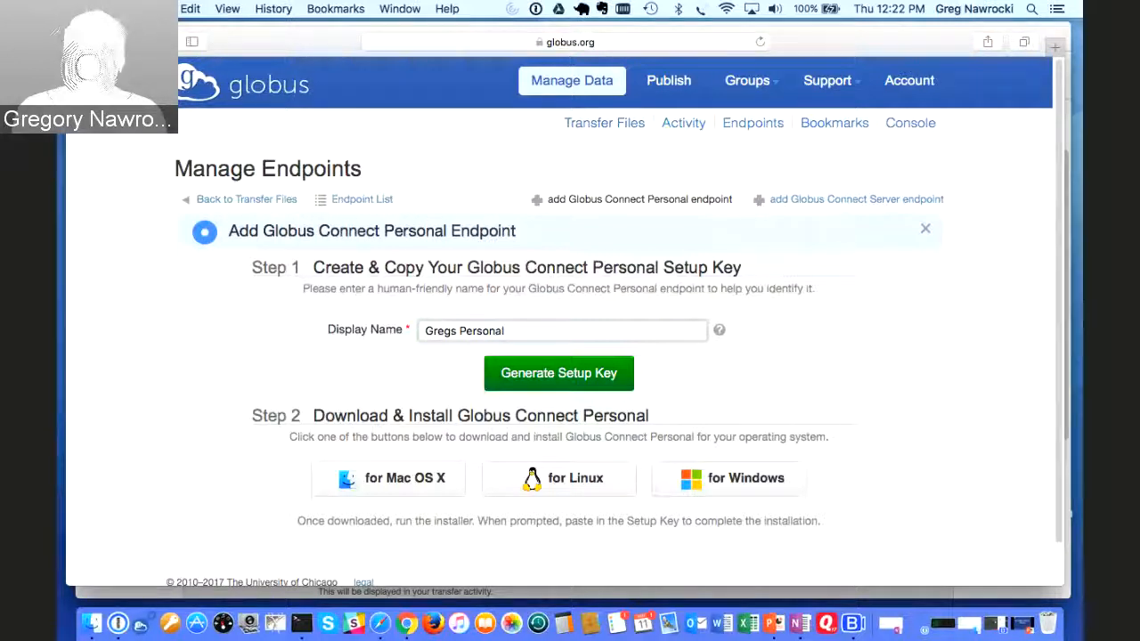
text( Laptop)
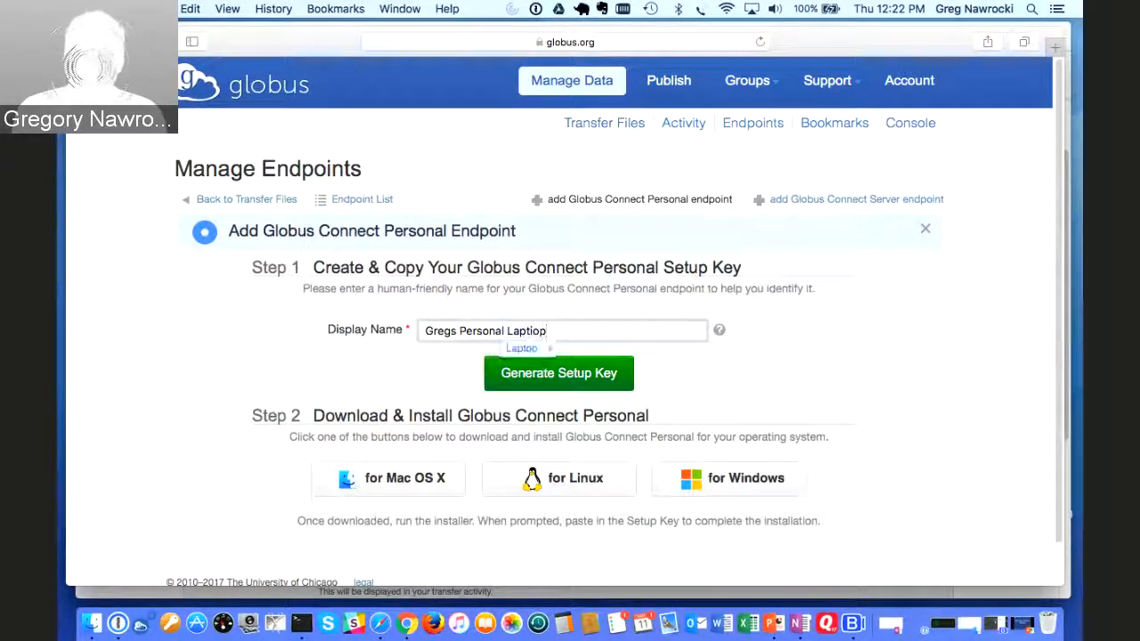
key(BackSpace)
key(BackSpace)
text(op)
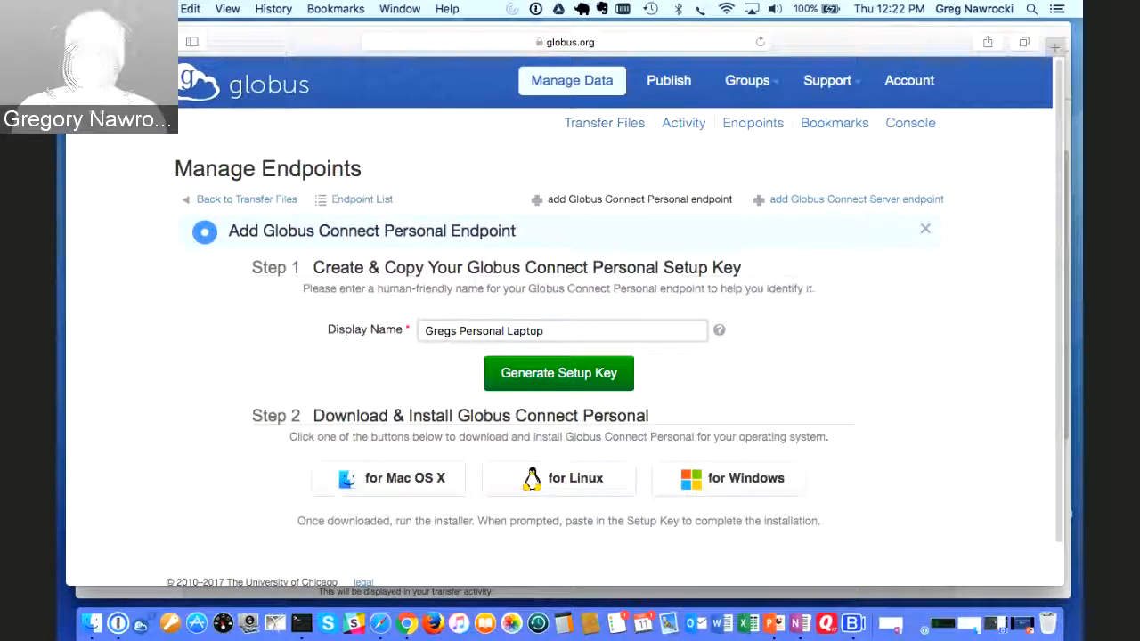
click(564, 376)
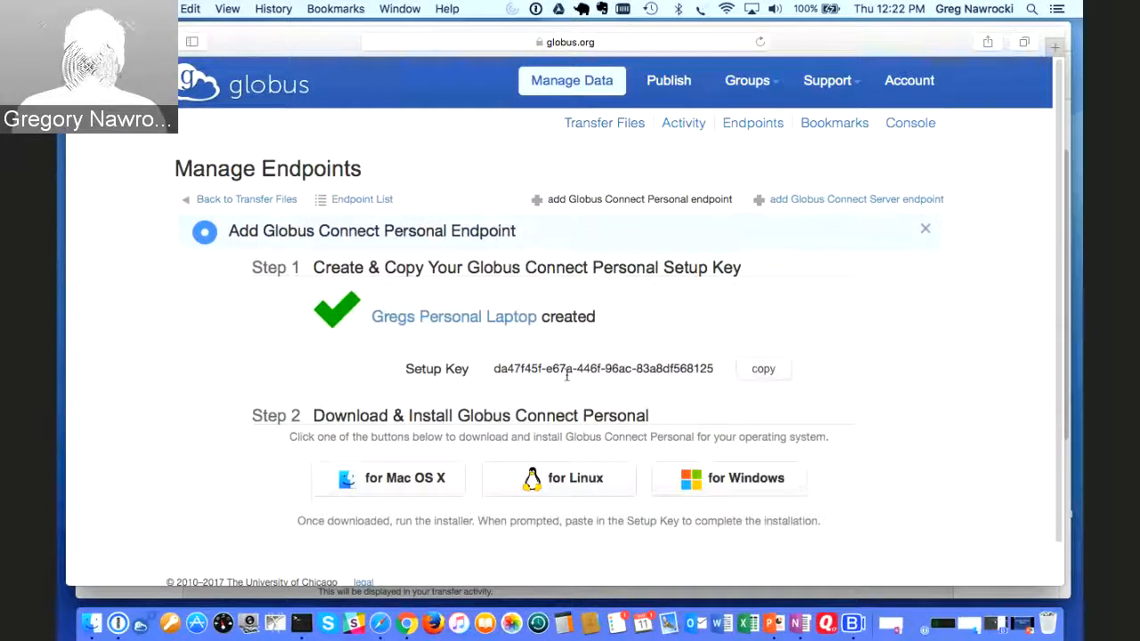
- Launch Globus Connect Personal, copy the generated setup key from the web page into its Initial Setup window, and confirm
click(139, 623)
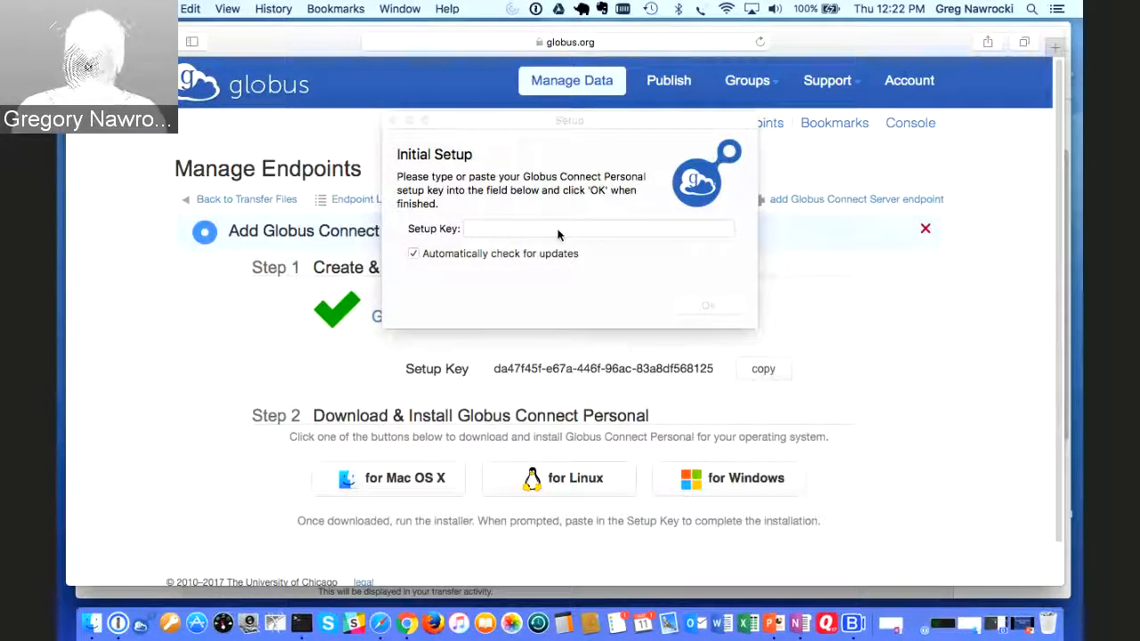
click(773, 374)
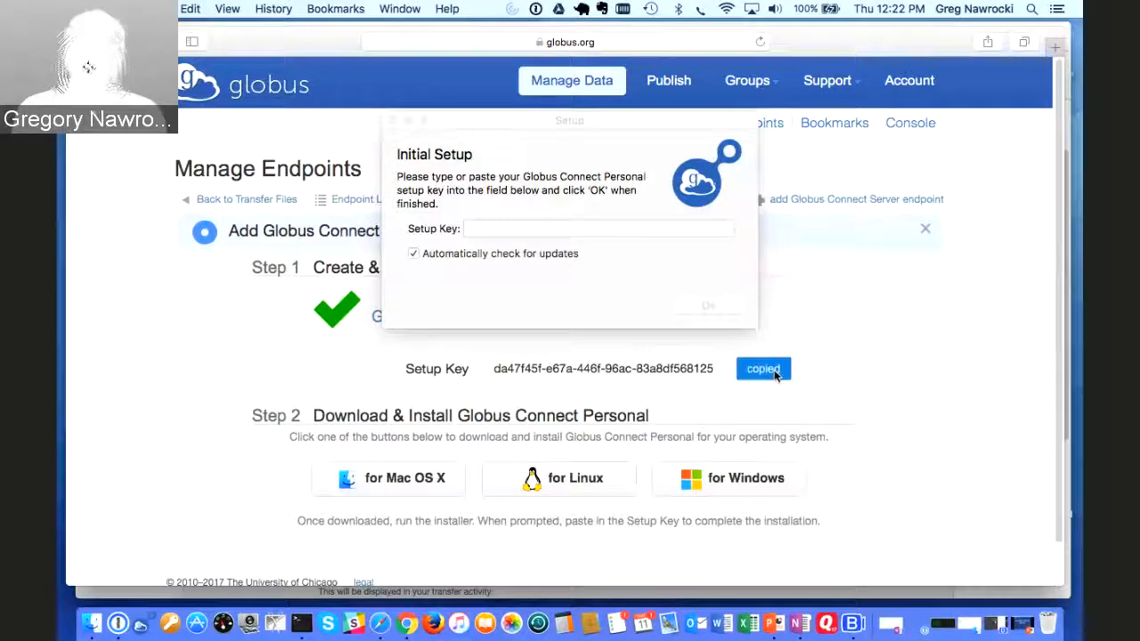
click(494, 234)
right_click(490, 234)
click(515, 264)
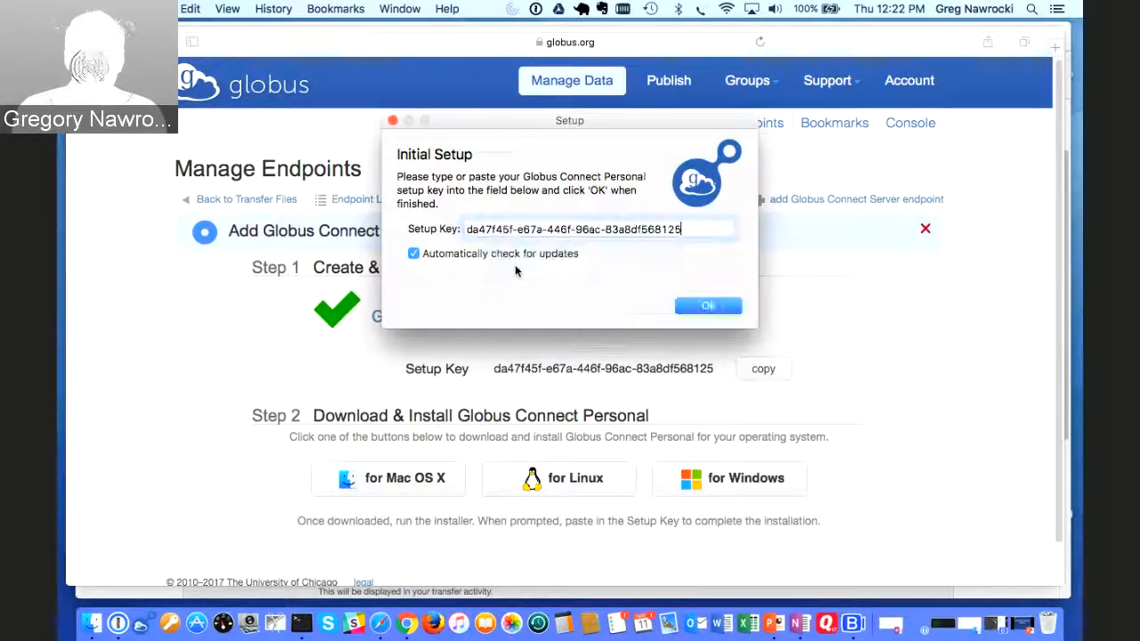
click(708, 306)
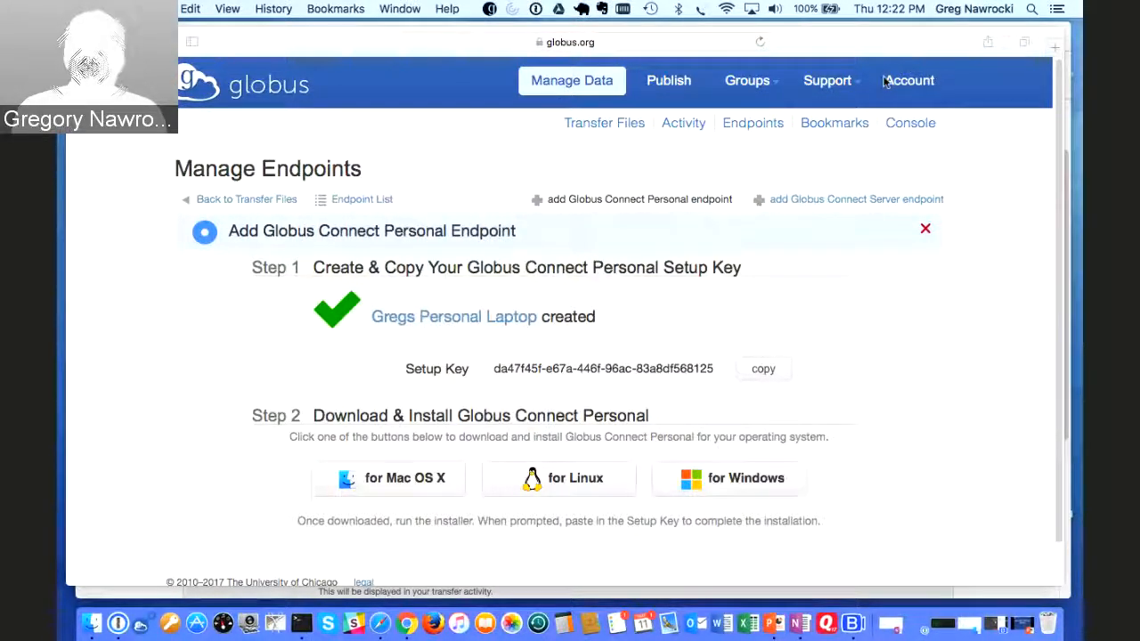
- Return to the file transfer page and search for the new personal laptop endpoint to select it as the second endpoint
mouse_move(847, 56)
mouse_down()
mouse_move(882, 174)
mouse_move(853, 52)
mouse_up()
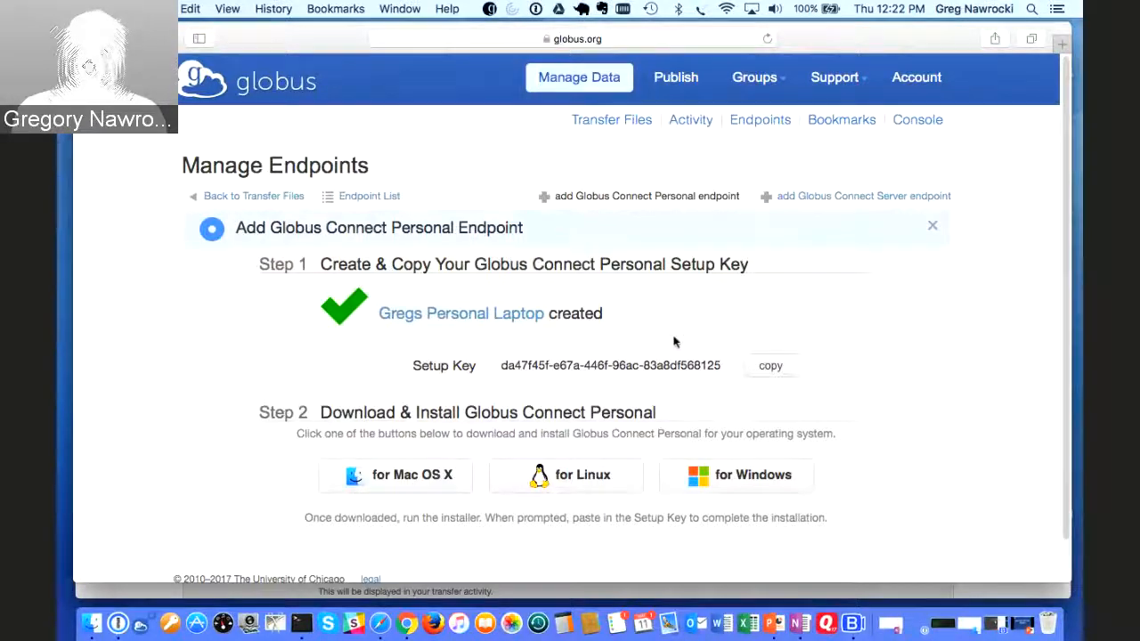
click(619, 124)
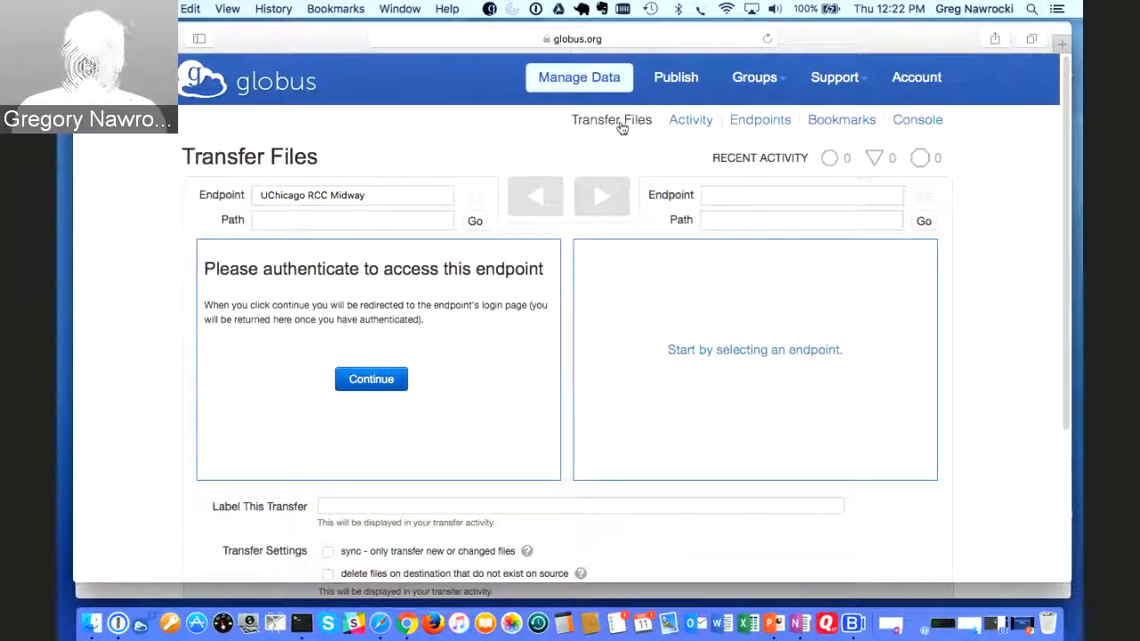
click(725, 351)
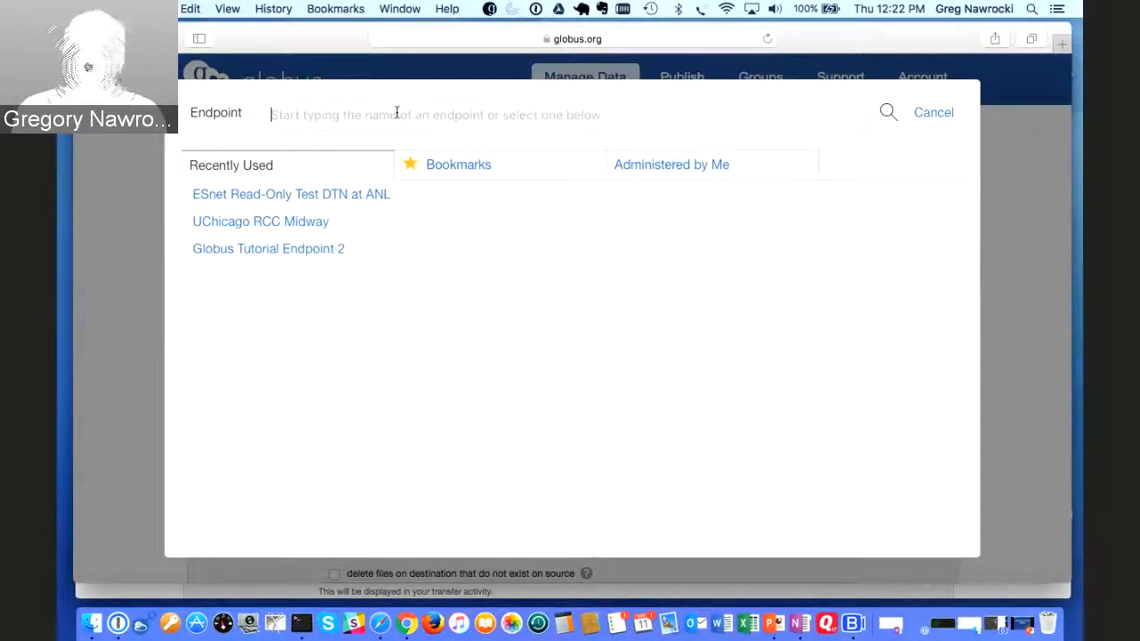
text(Gregs)
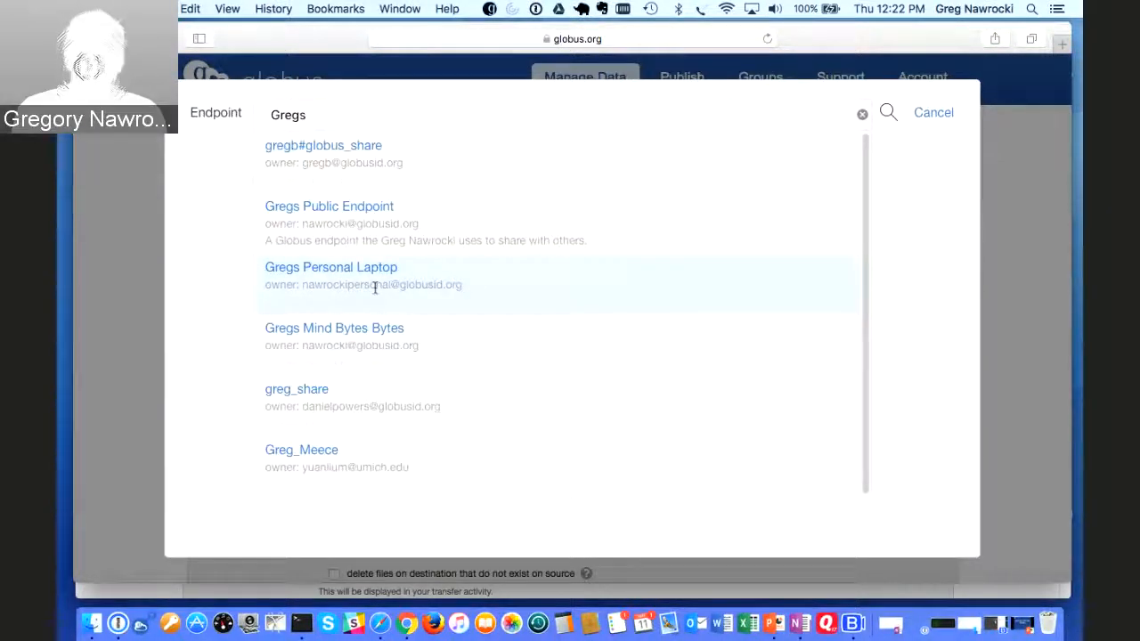
click(326, 269)
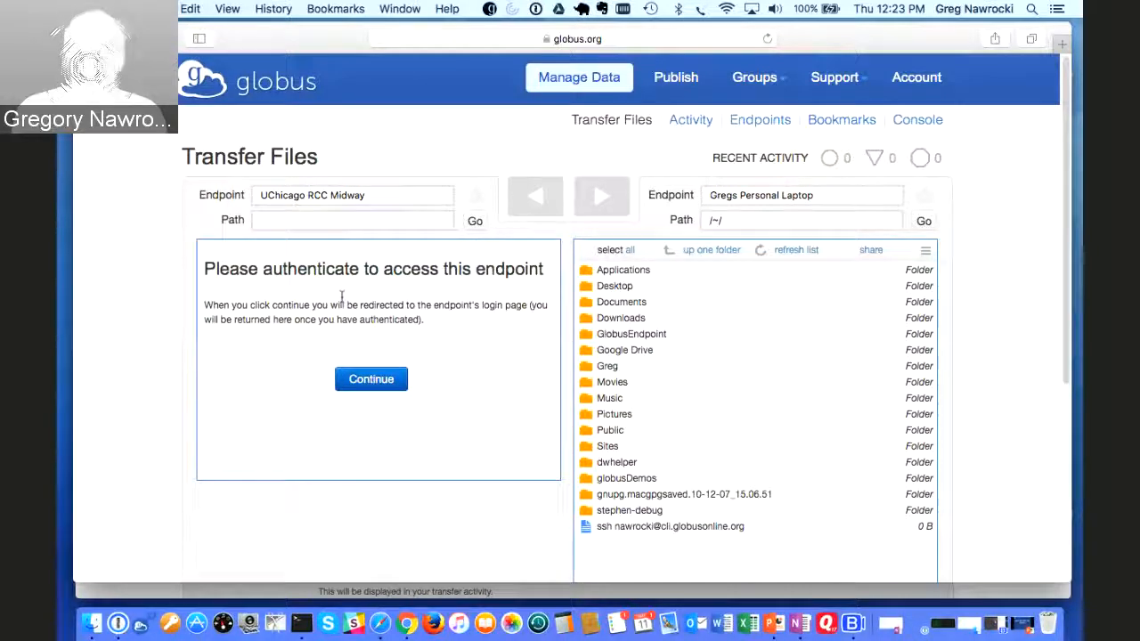
- Search for ESNET and replace the first endpoint with ESnet Read-Only Test DTN at ANL
click(336, 193)
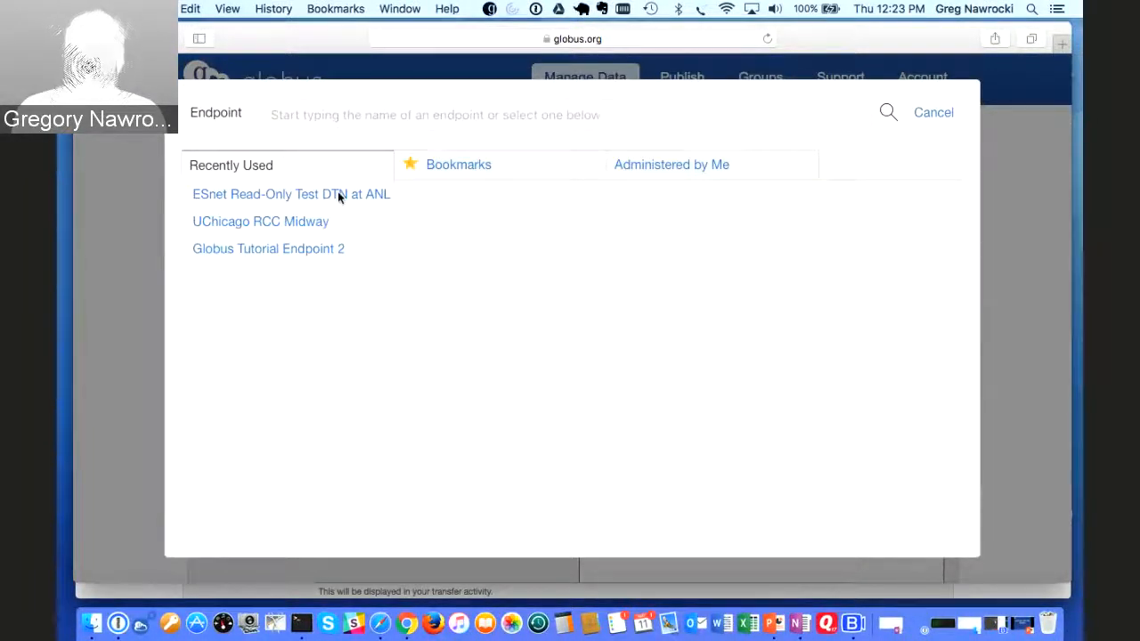
text(ESNET)
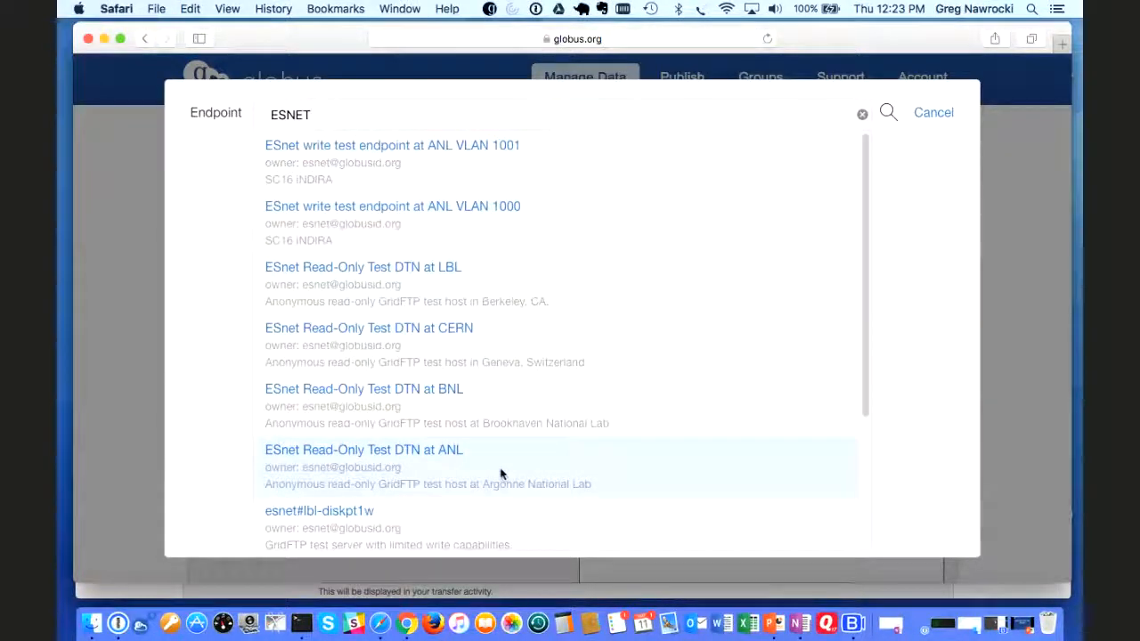
click(415, 450)
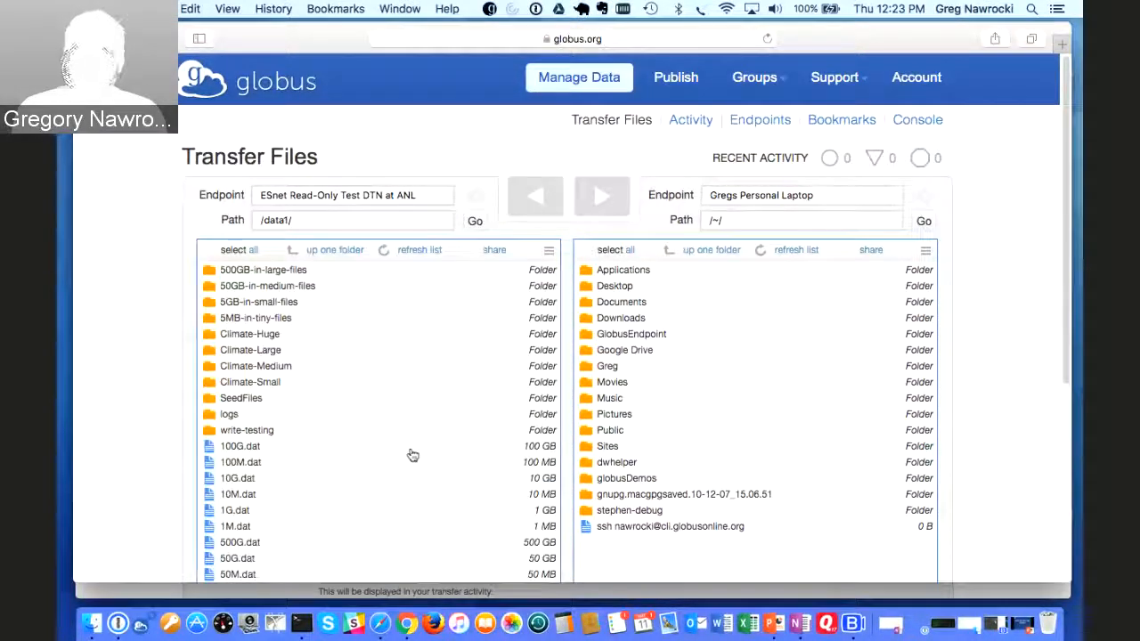
- Transfer 1M.dat from the ESnet endpoint's /data1/ folder to the personal laptop's home folder, review the transfer settings, and refresh the laptop's file list
scroll(419, 427, down, 3)
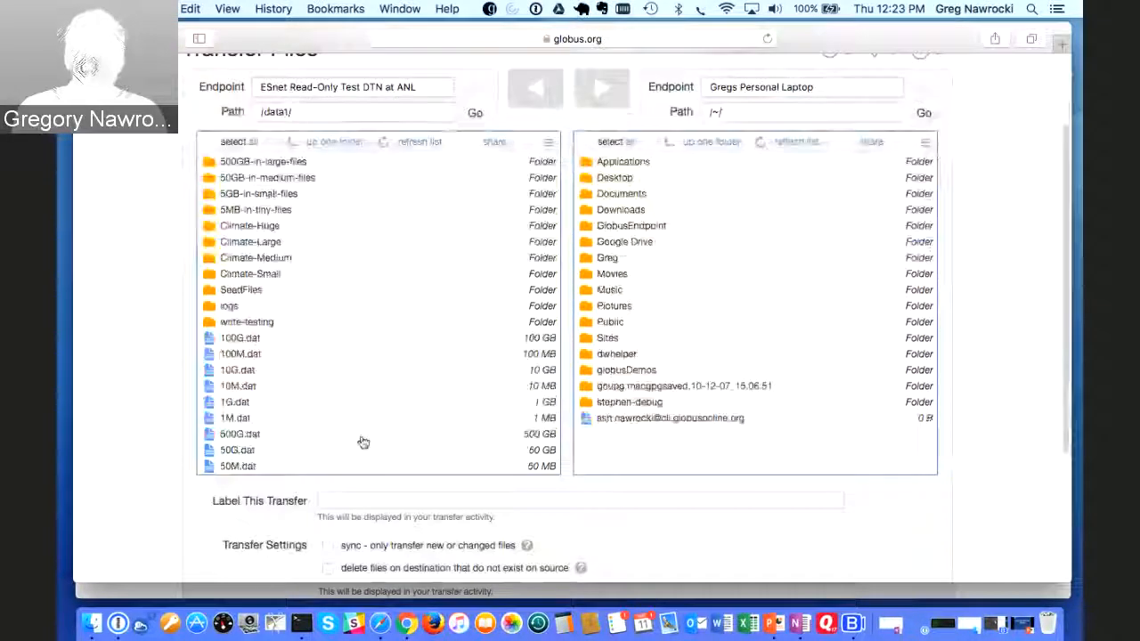
click(238, 418)
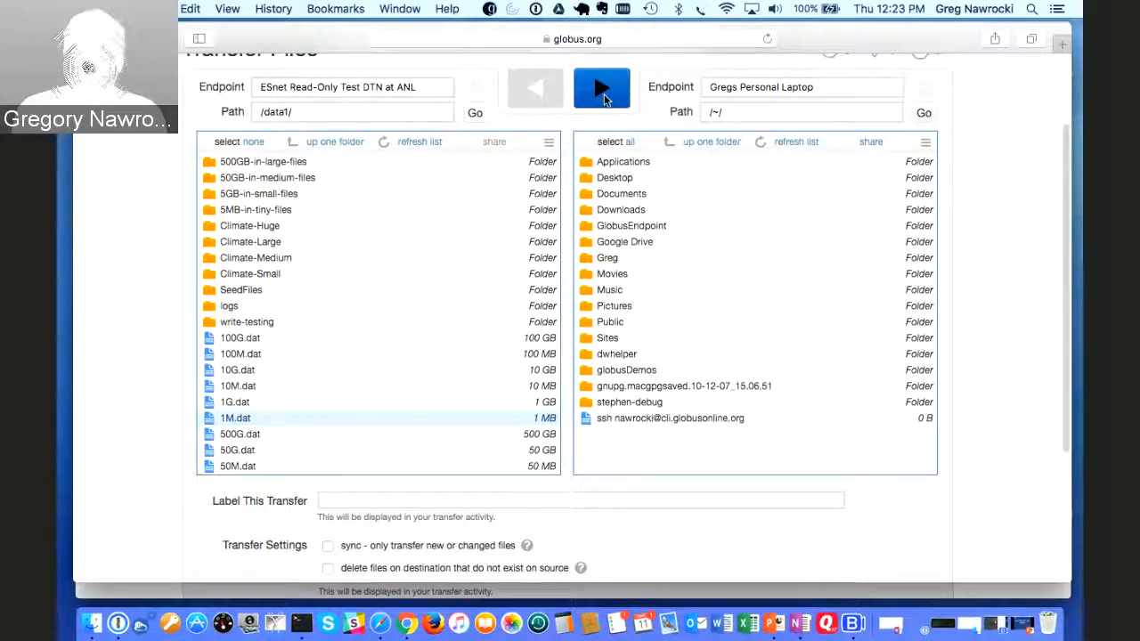
click(603, 94)
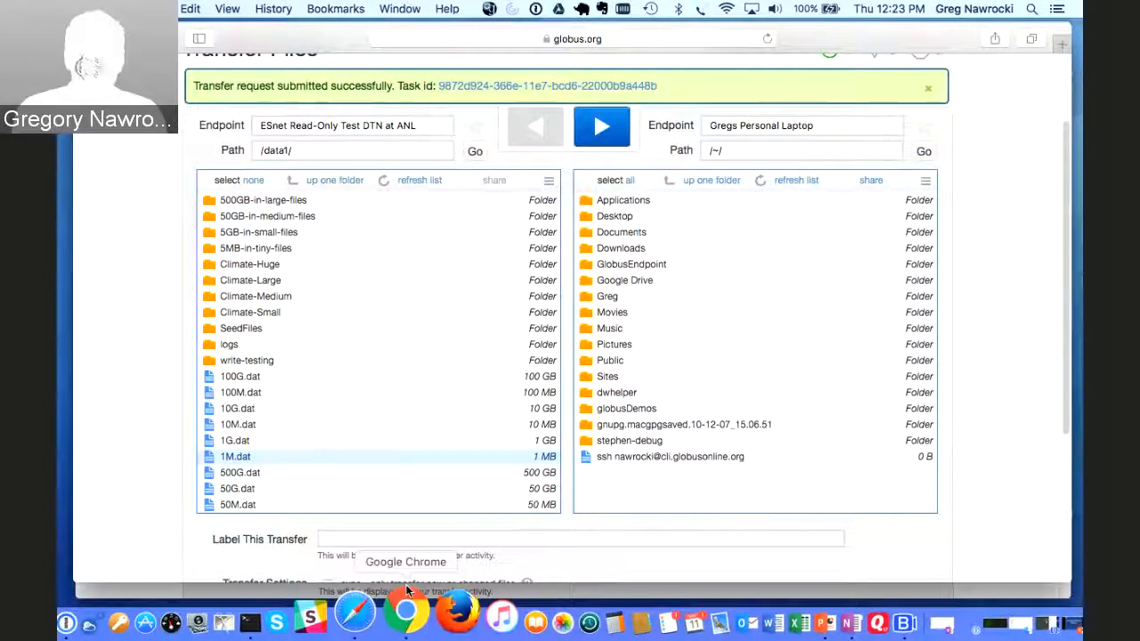
scroll(363, 553, down, 1)
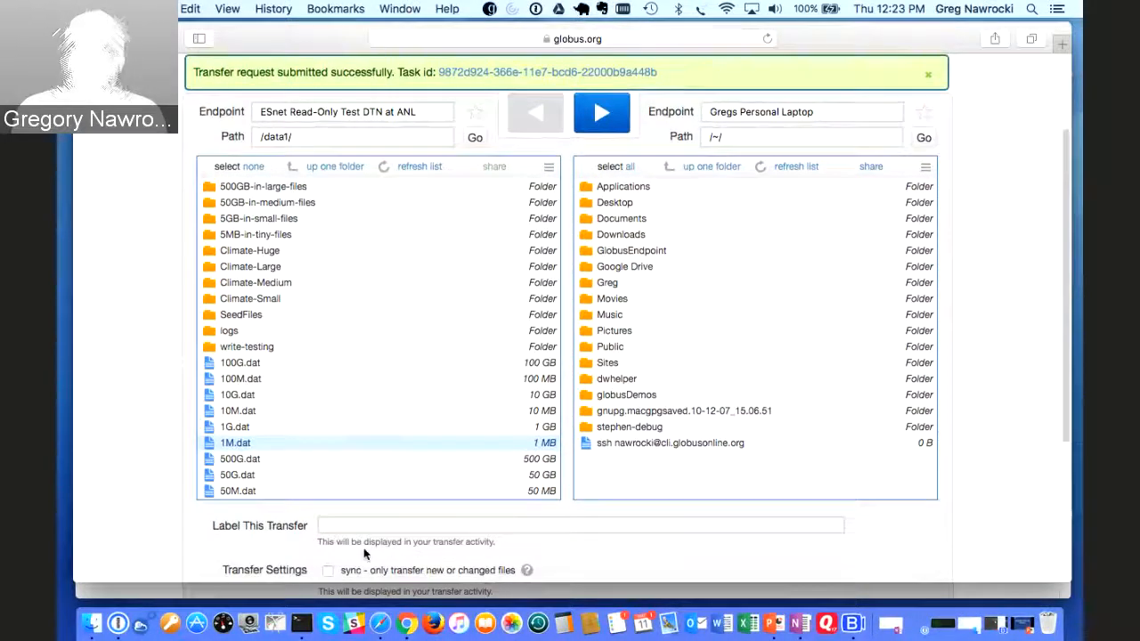
scroll(364, 554, down, 5)
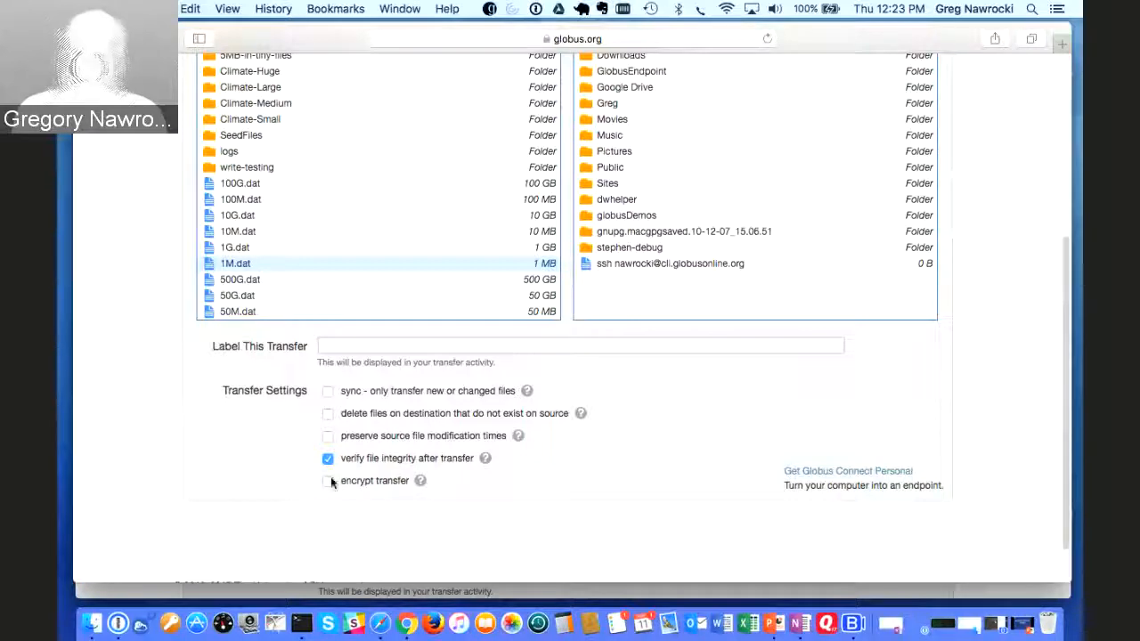
scroll(673, 422, up, 7)
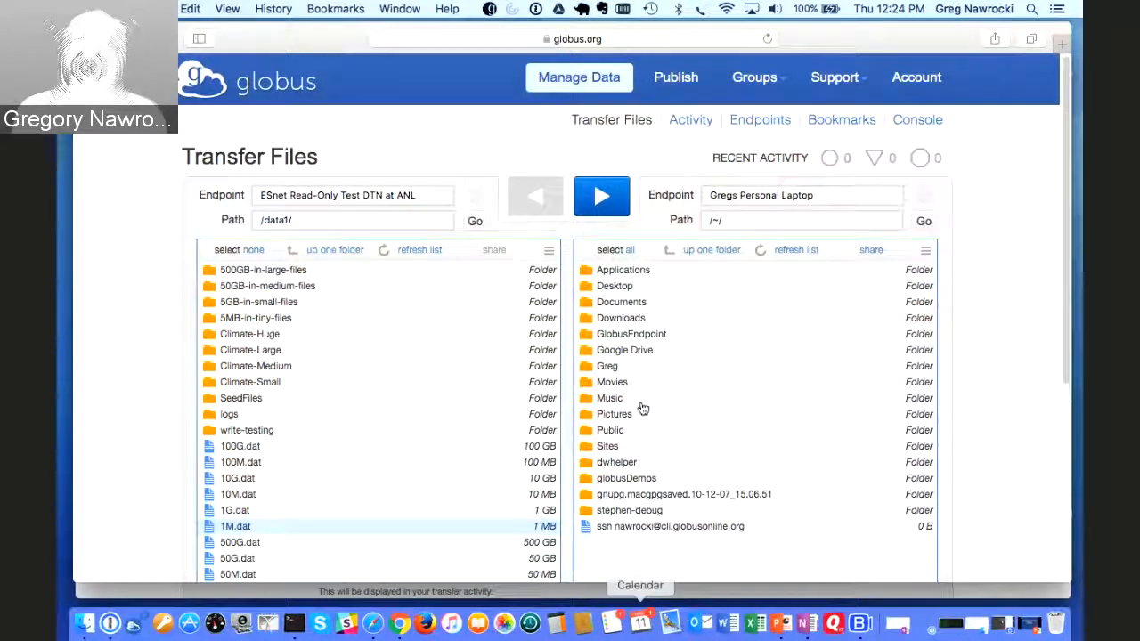
click(758, 253)
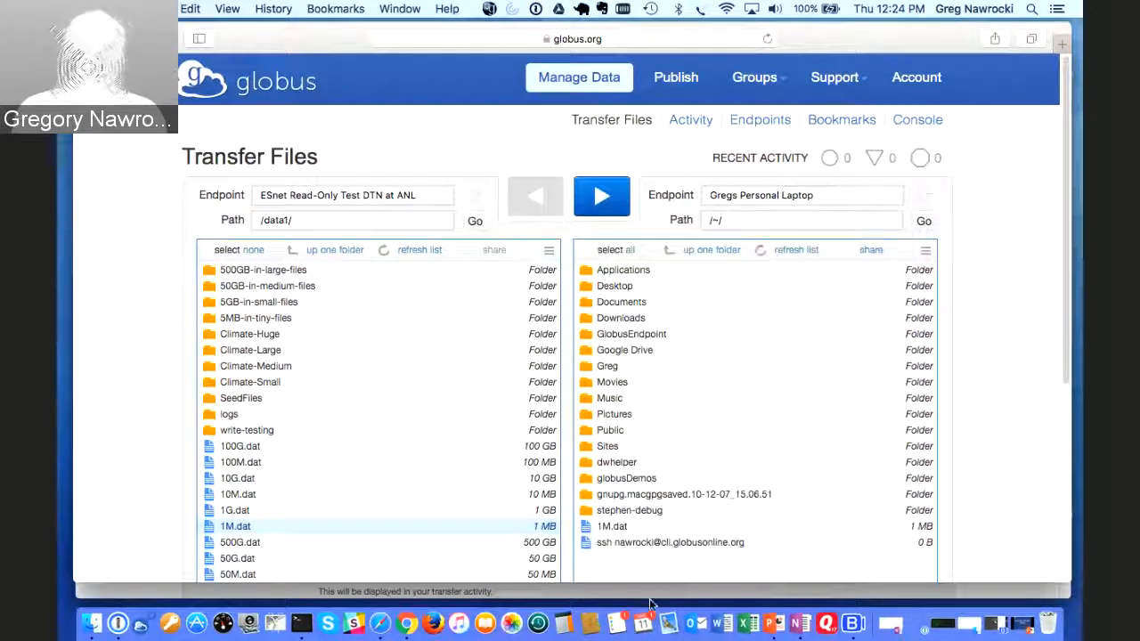
- Check the Mac's home folder in Finder for 1M.dat, then close Finder and move the Safari window back into place
drag(950, 47, 840, 63)
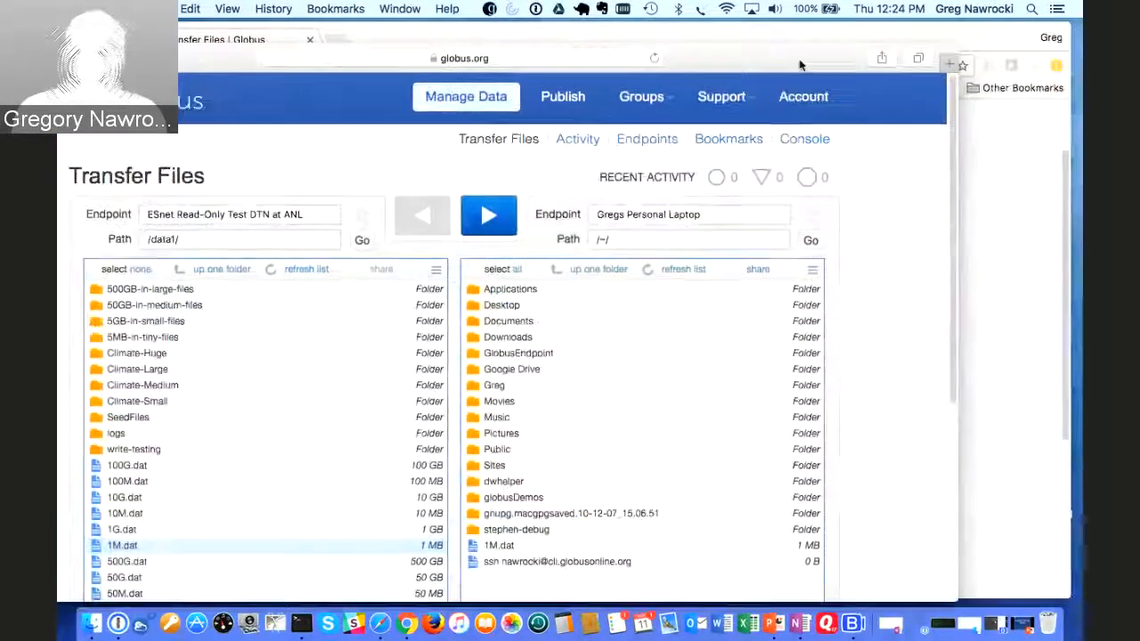
click(993, 612)
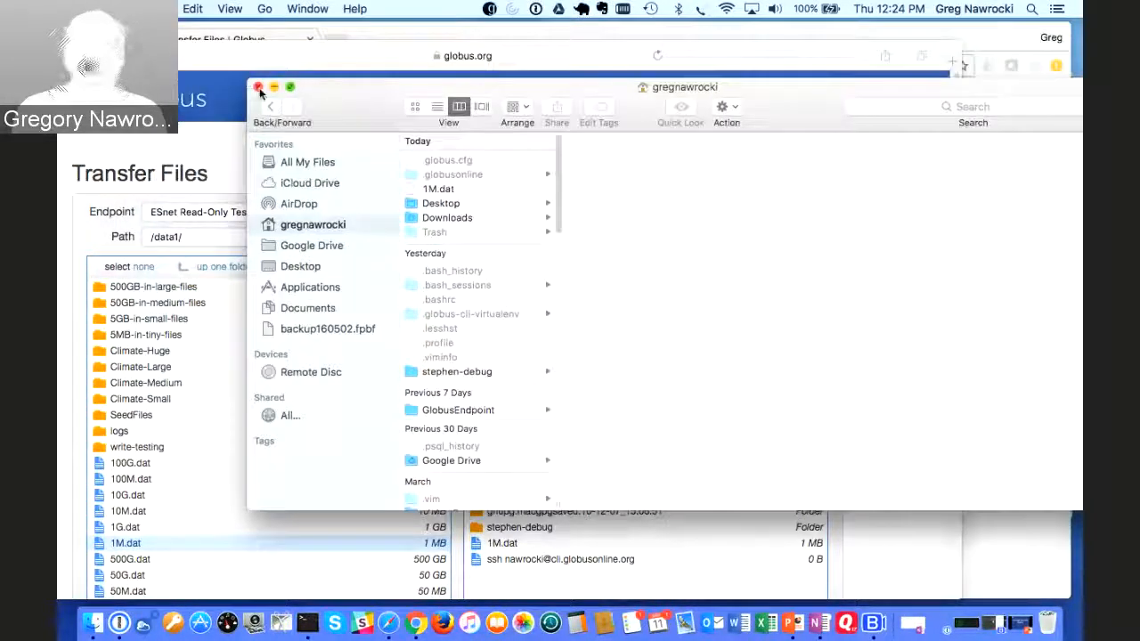
click(256, 87)
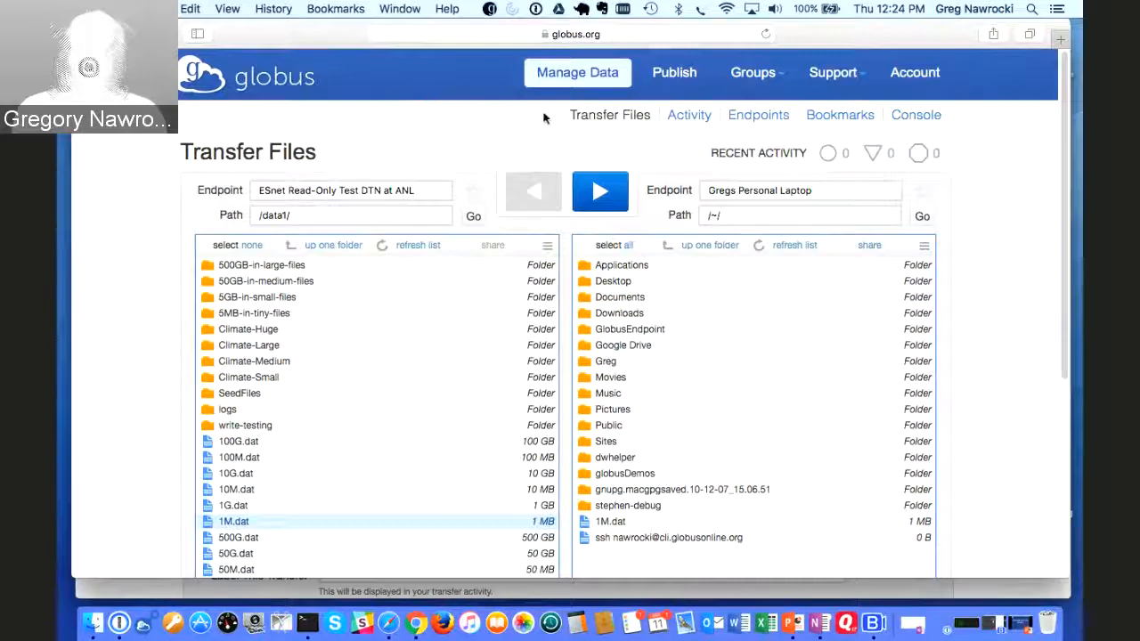
drag(291, 44, 529, 27)
- Switch to Chrome, view the contents of the mindBytes folder on UChicago RCC Midway, and return to the home folder
click(344, 38)
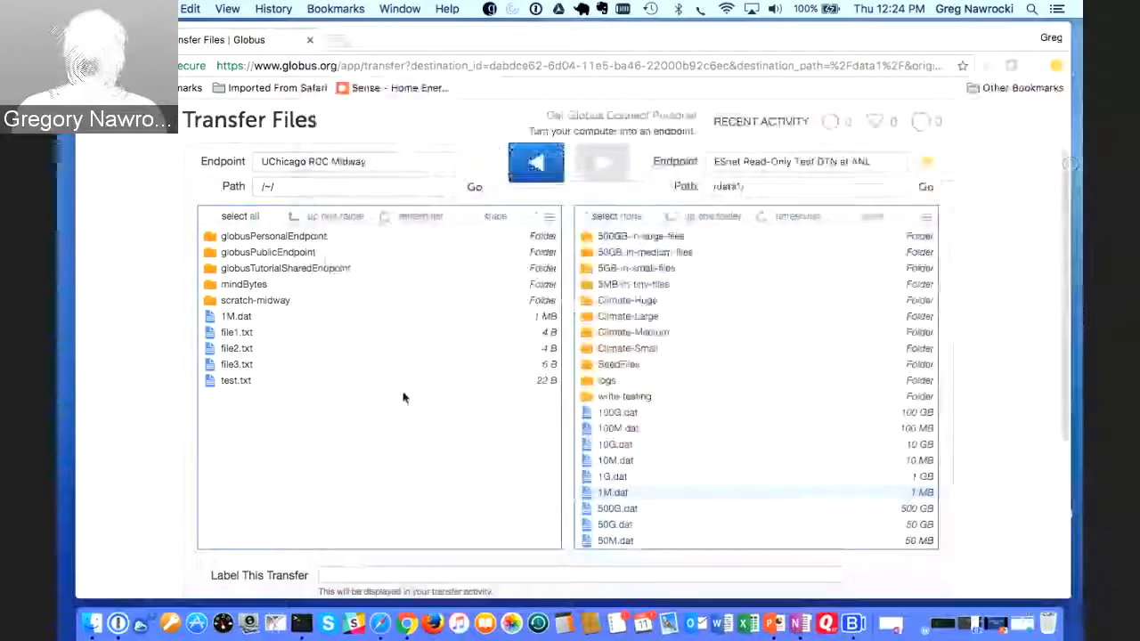
click(402, 398)
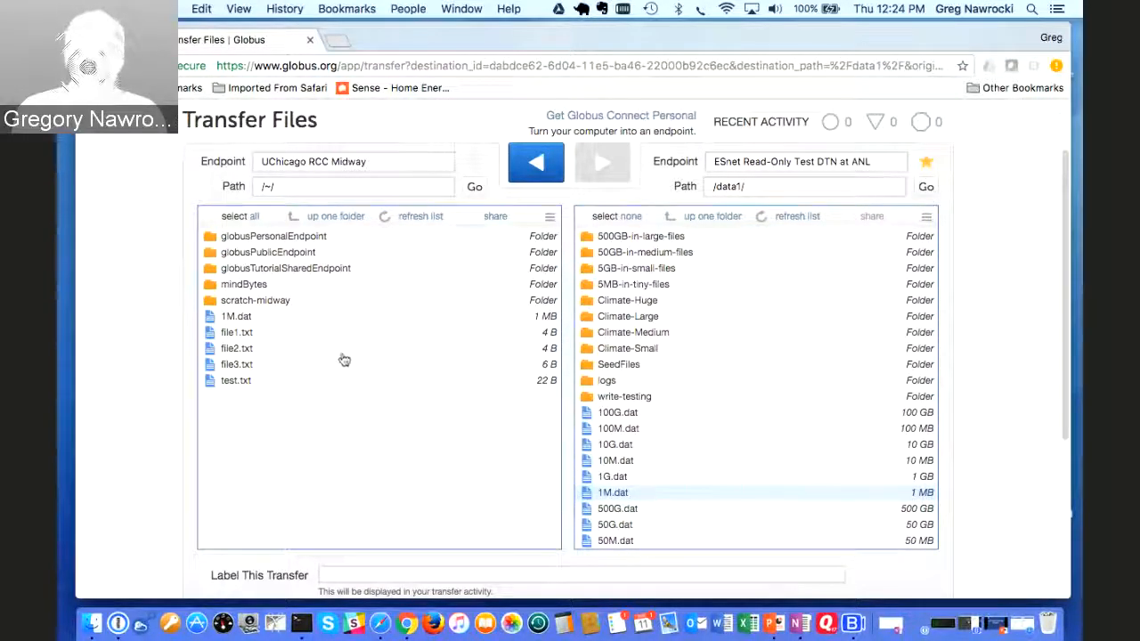
double_click(215, 290)
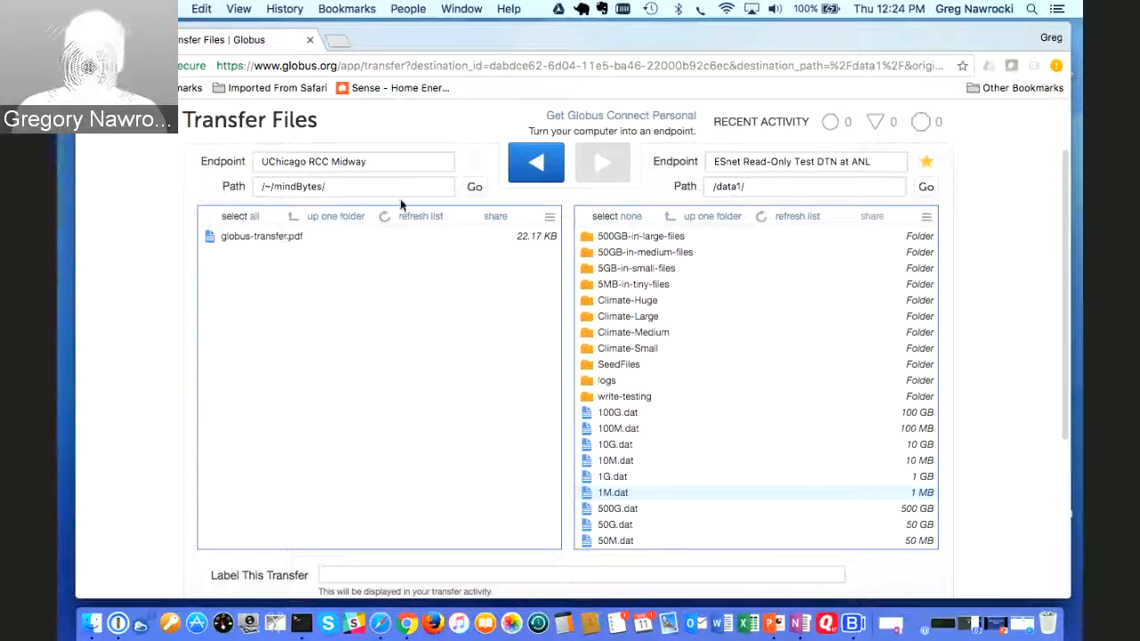
click(303, 218)
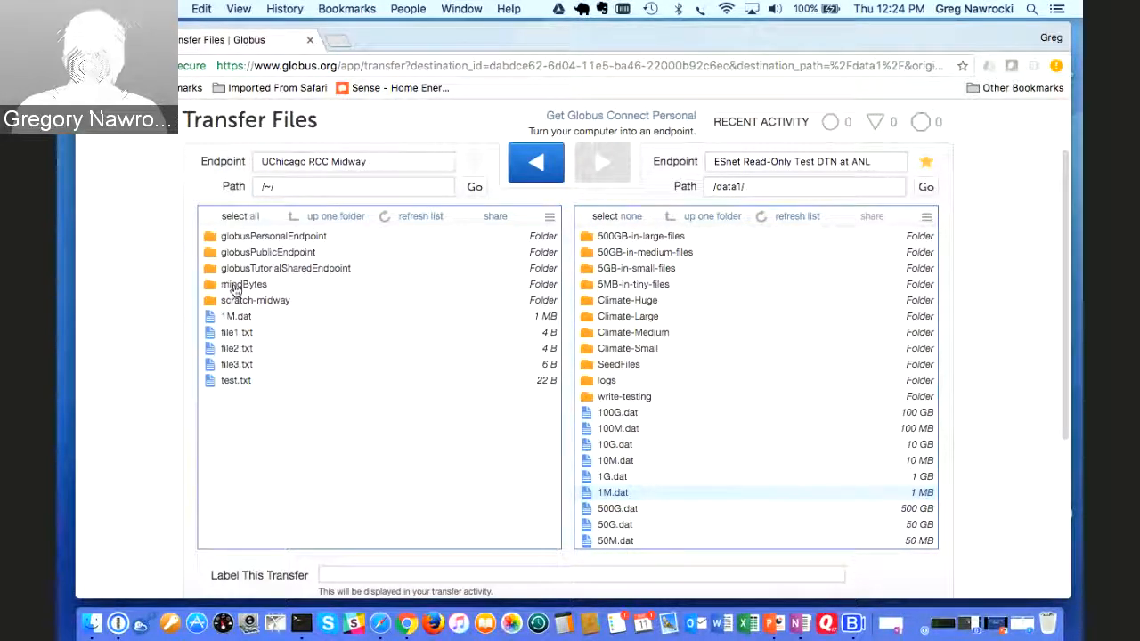
- Start a shared endpoint for the mindBytes folder on UChicago RCC Midway, with the owner's first name plus "Mind Bytes Share" as display name
click(234, 286)
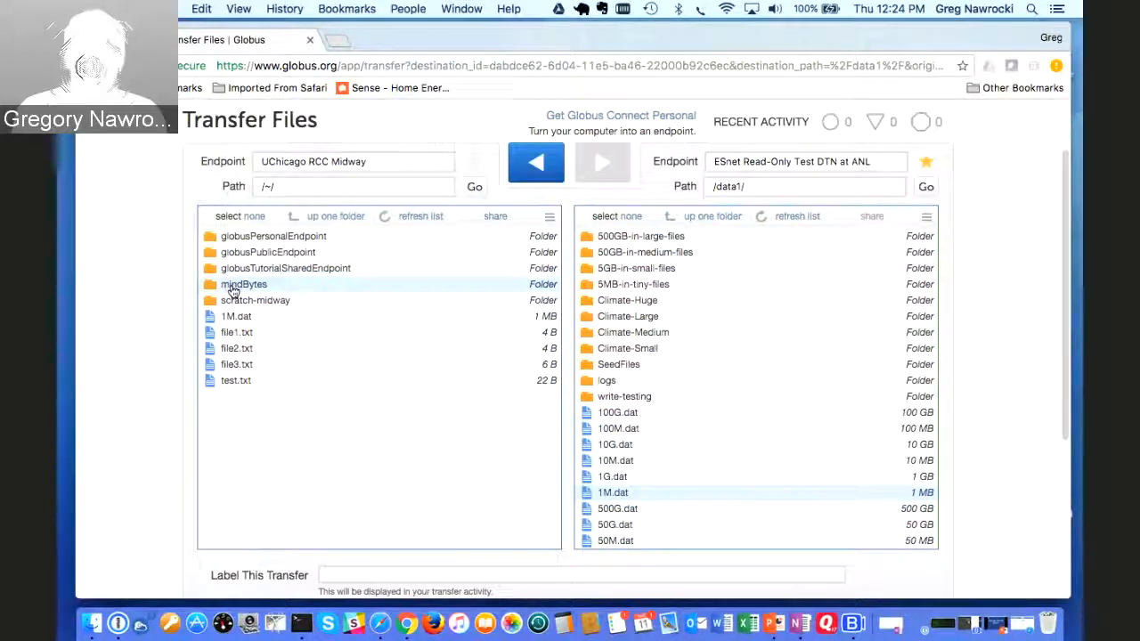
click(496, 218)
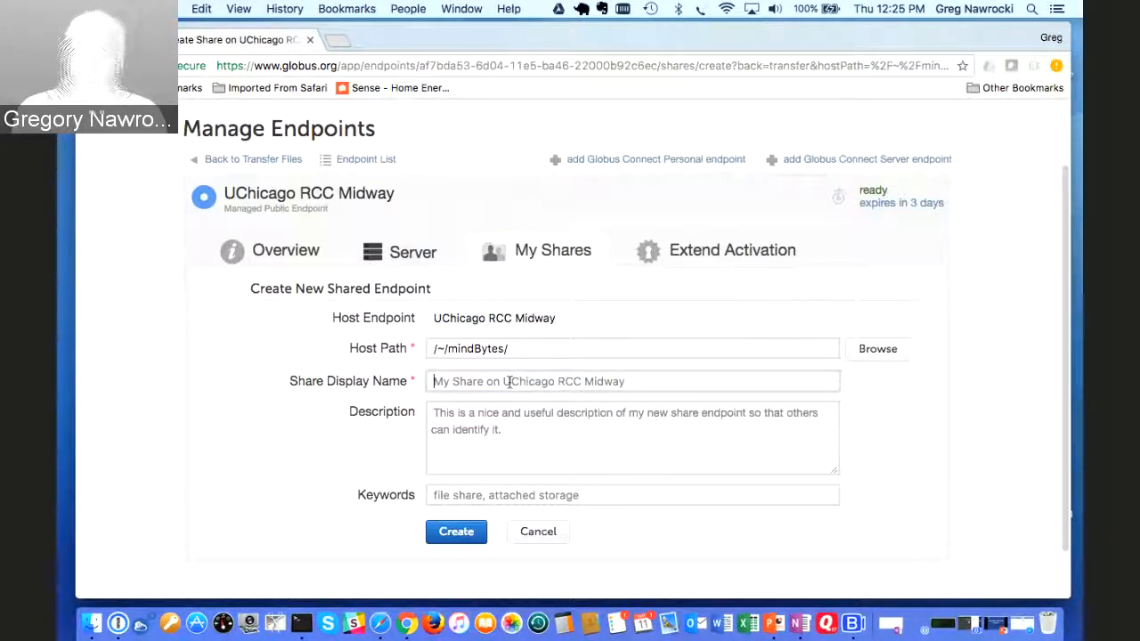
text(Gregs Min)
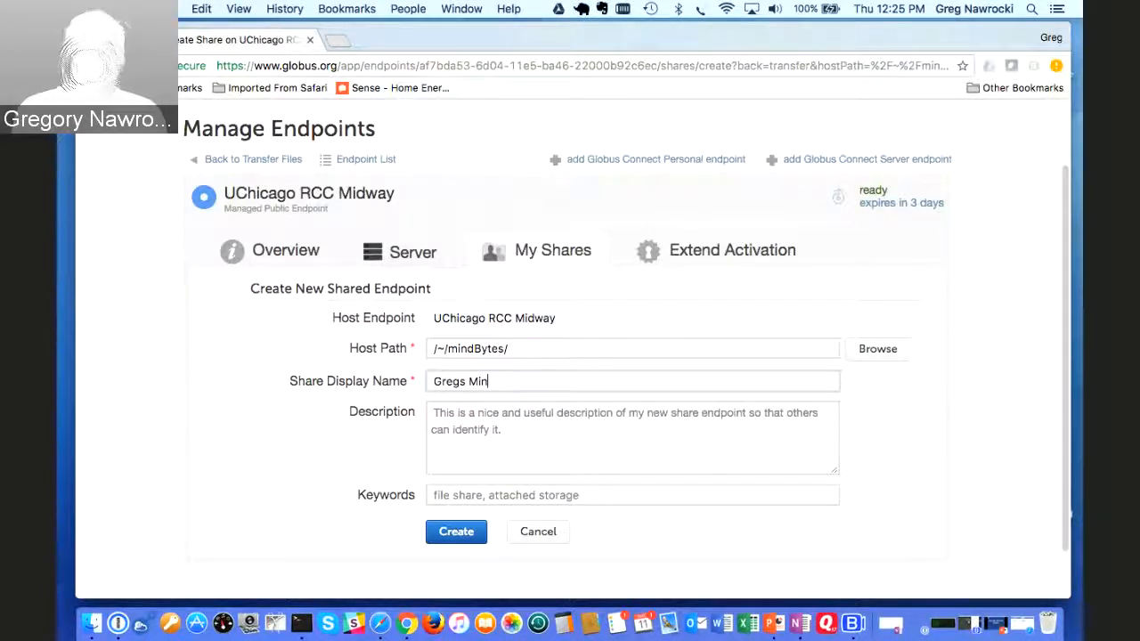
text(d Byte )
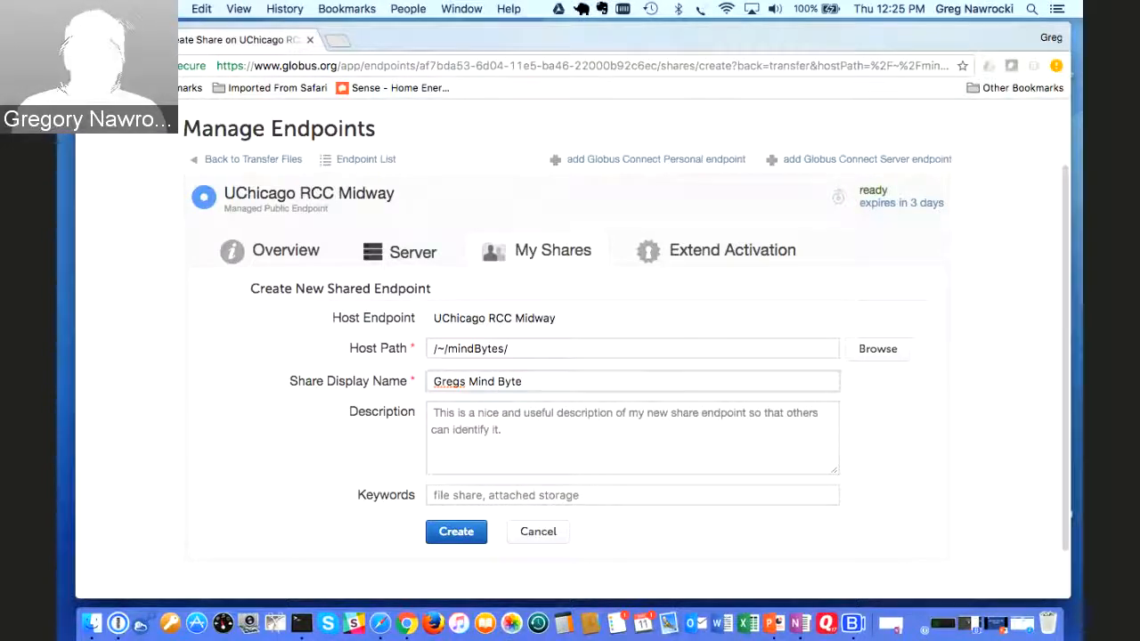
text(s )
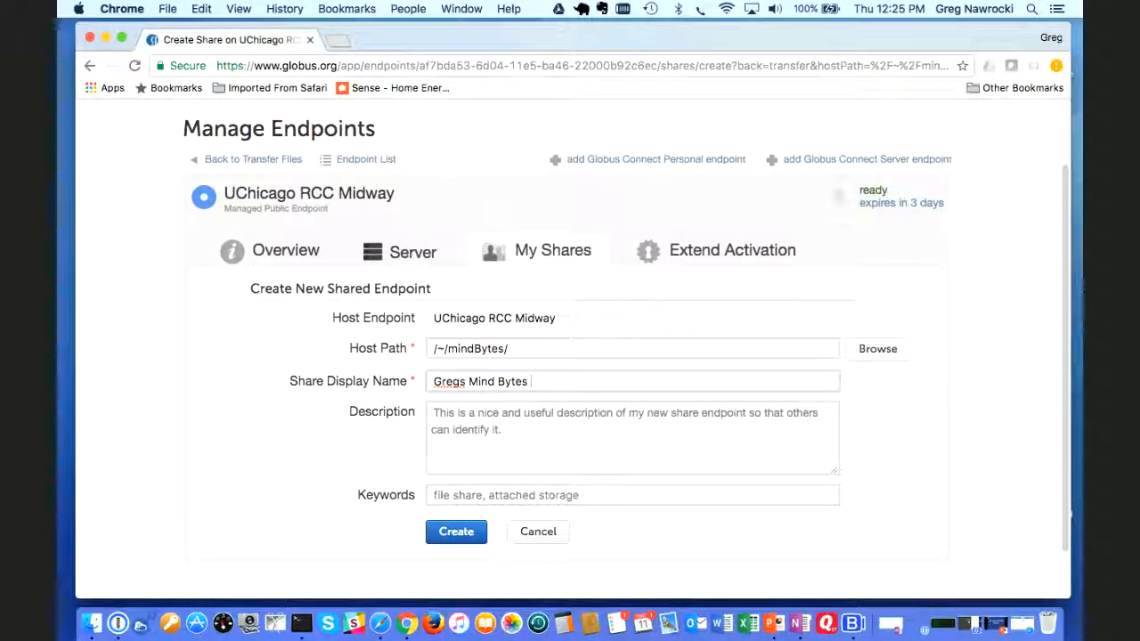
text(Share)
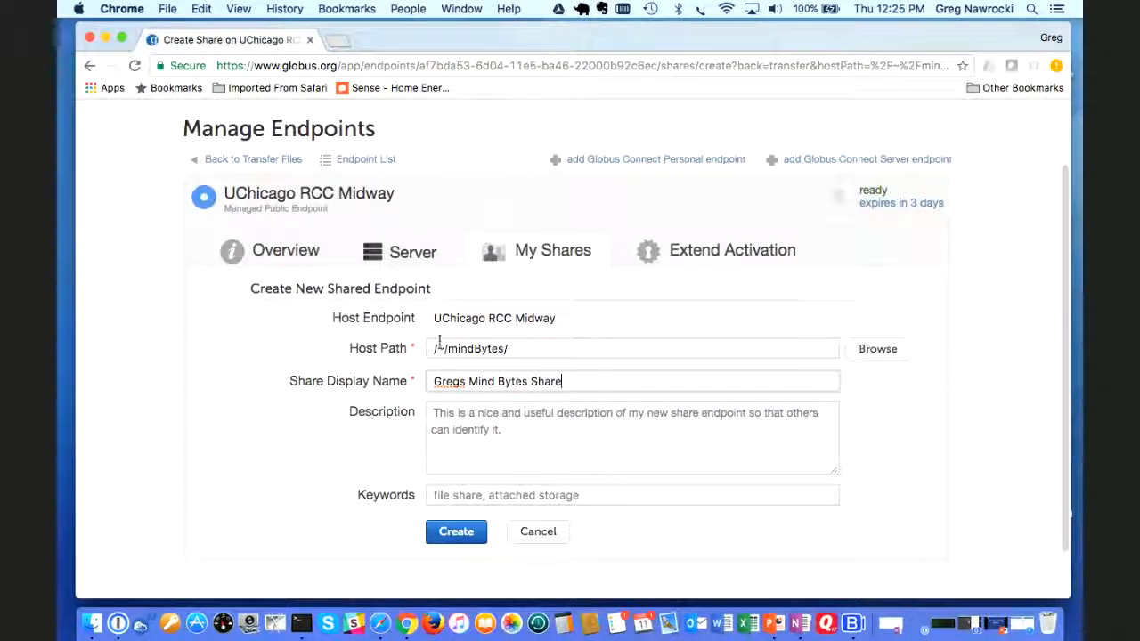
- Repeat the share's display name as its description, enter the owner's first name plus "Files" as keywords, and create the shared endpoint
click(486, 416)
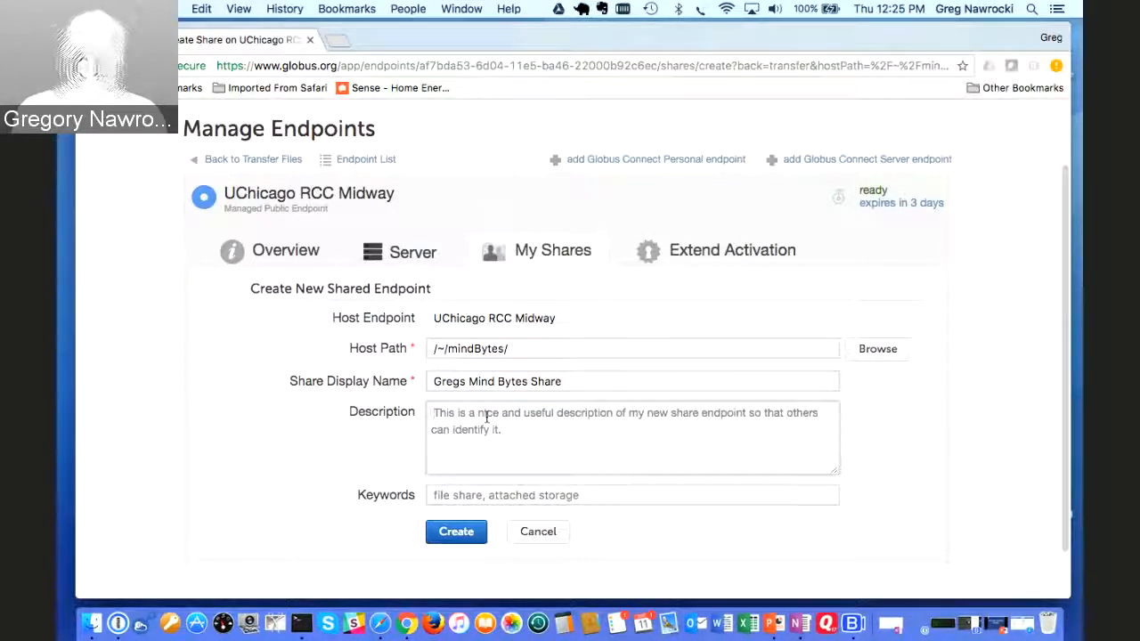
text(Gregs )
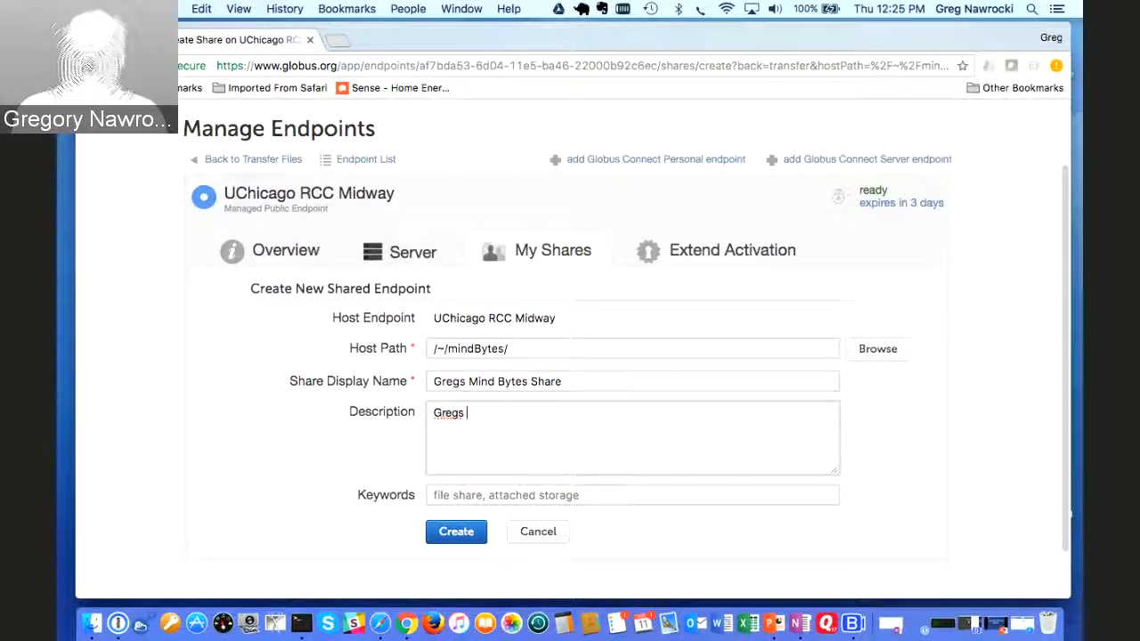
text(Mind By)
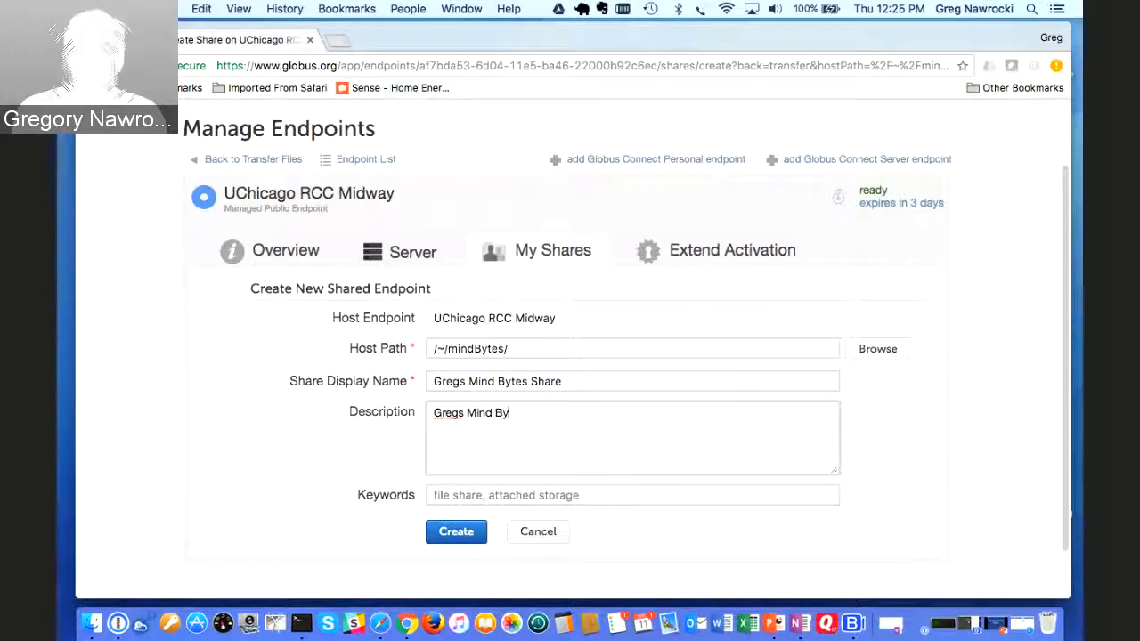
text(tes Share)
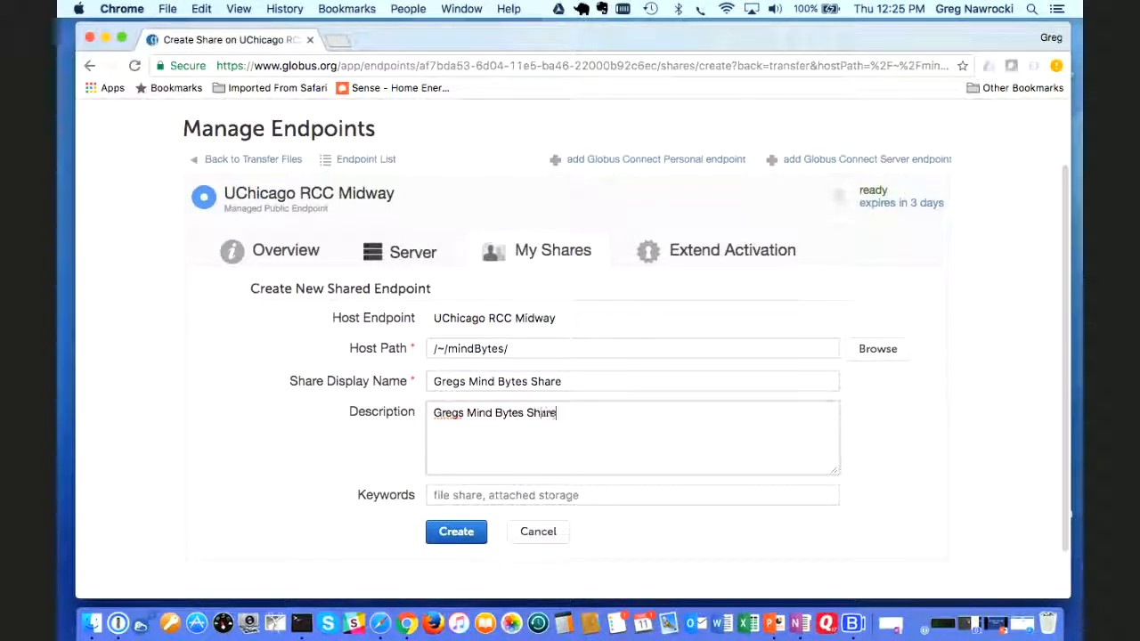
click(521, 494)
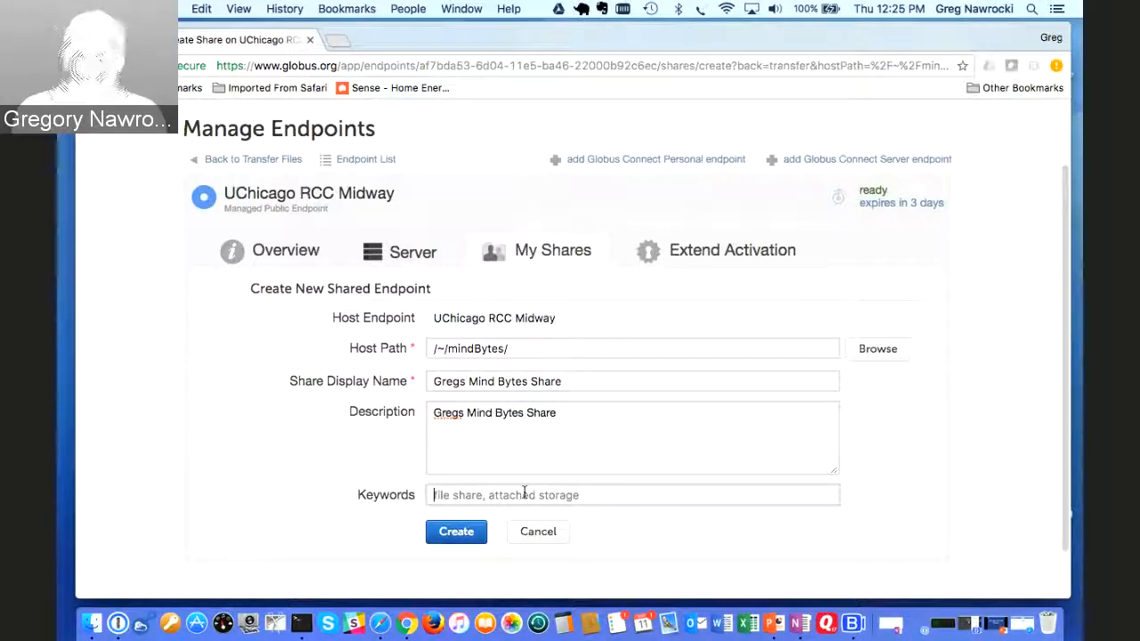
text(Gregs)
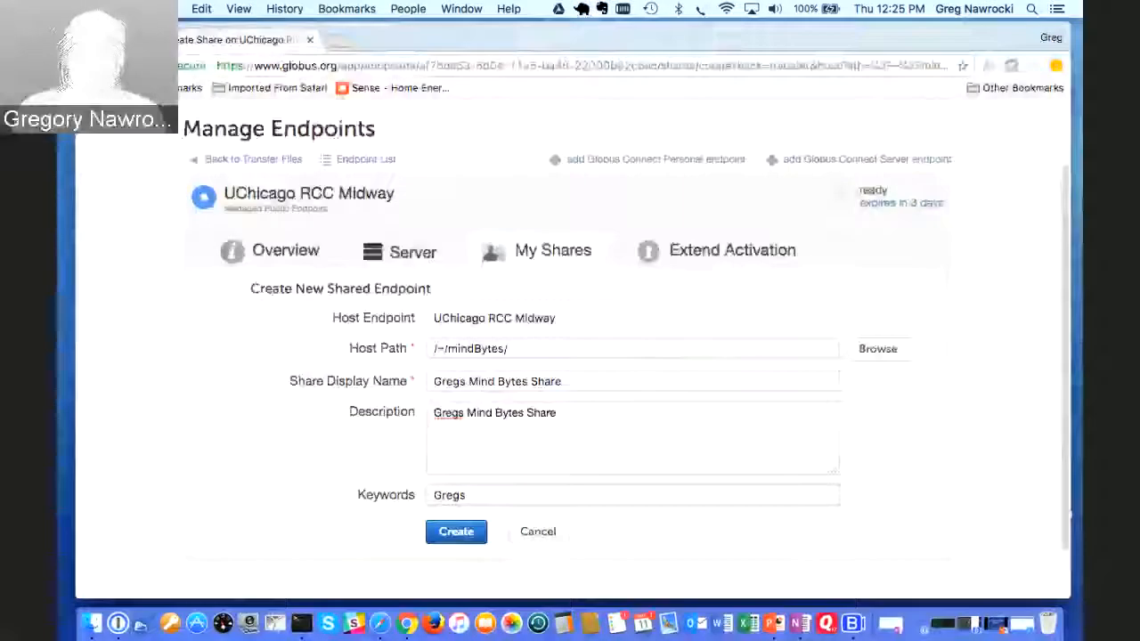
text( Files)
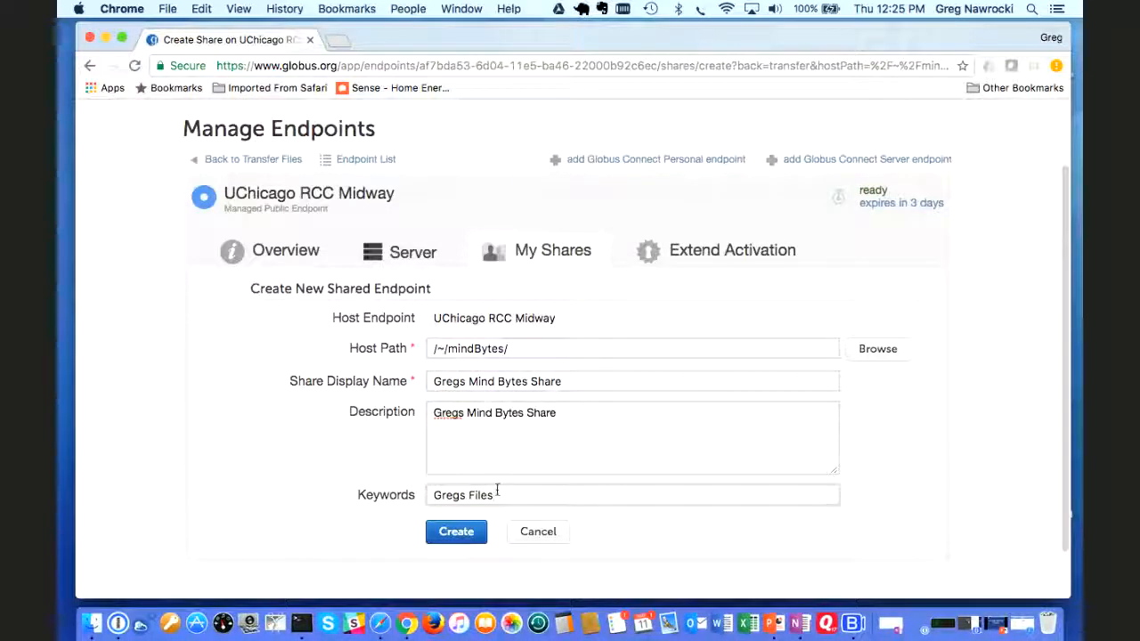
scroll(699, 371, down, 2)
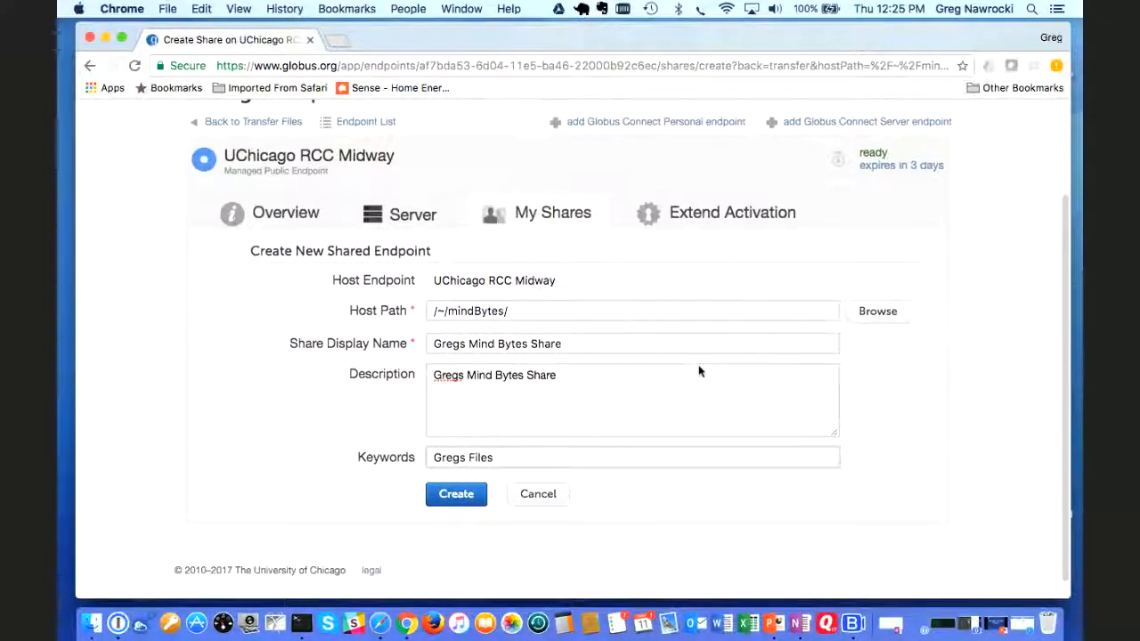
click(454, 488)
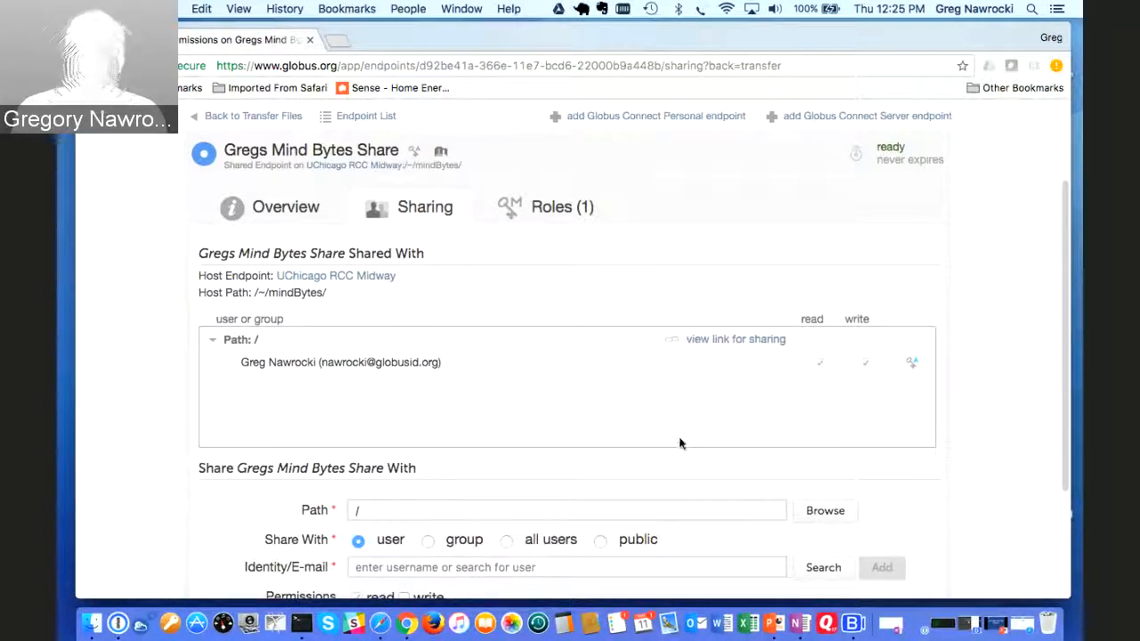
- Look up the recipient's personal Globus username and select that user to share the root path / with
scroll(654, 432, down, 4)
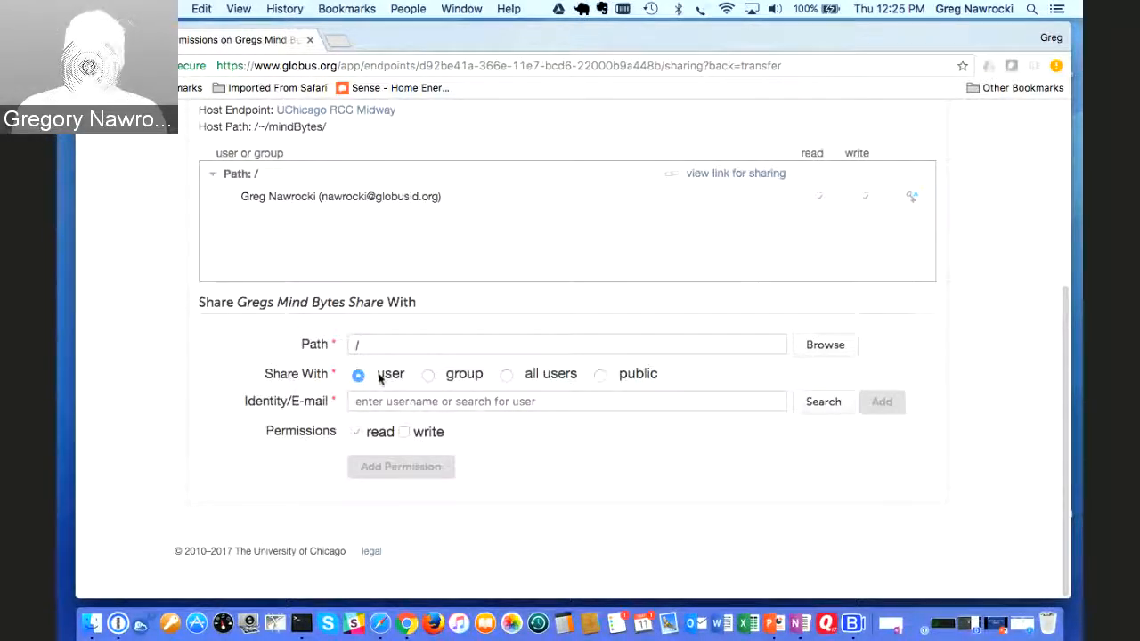
click(540, 402)
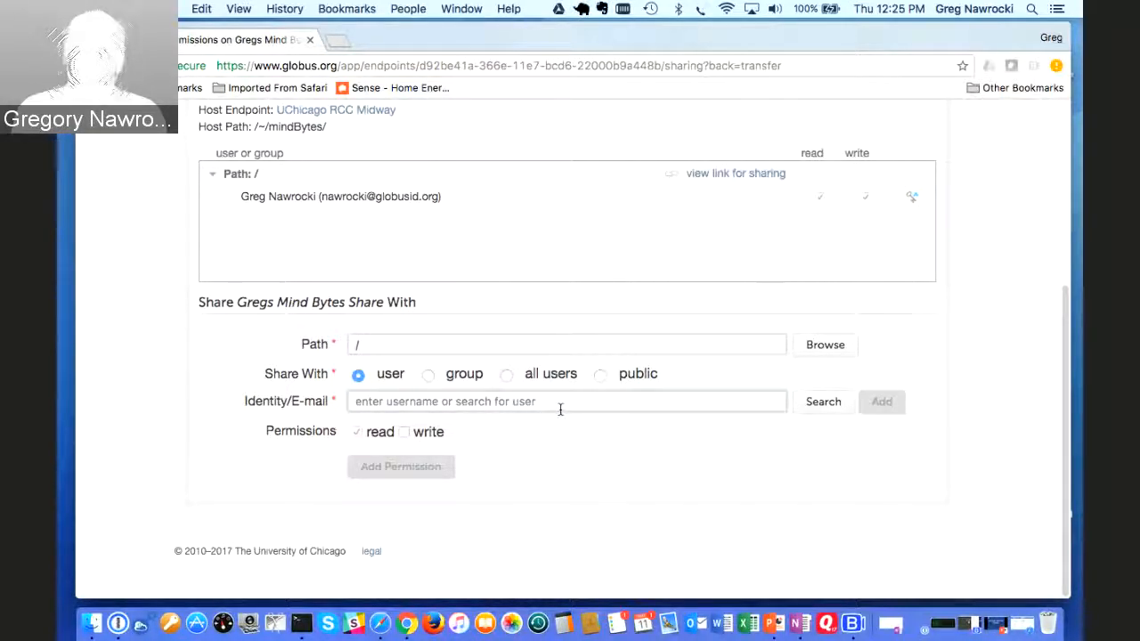
text(nawr)
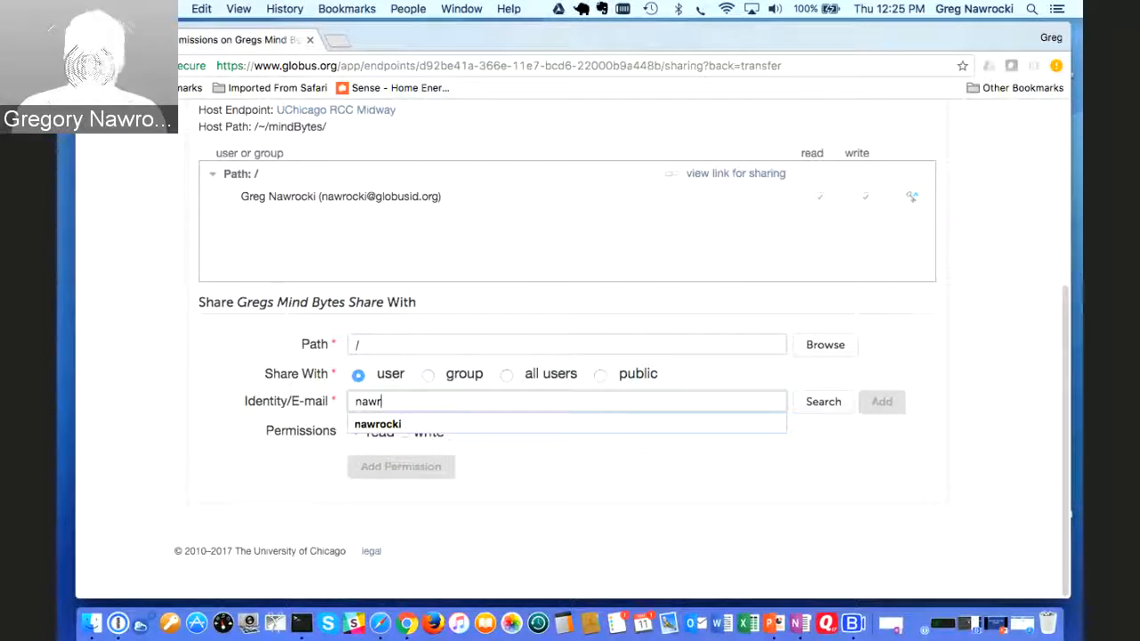
text(ocki)
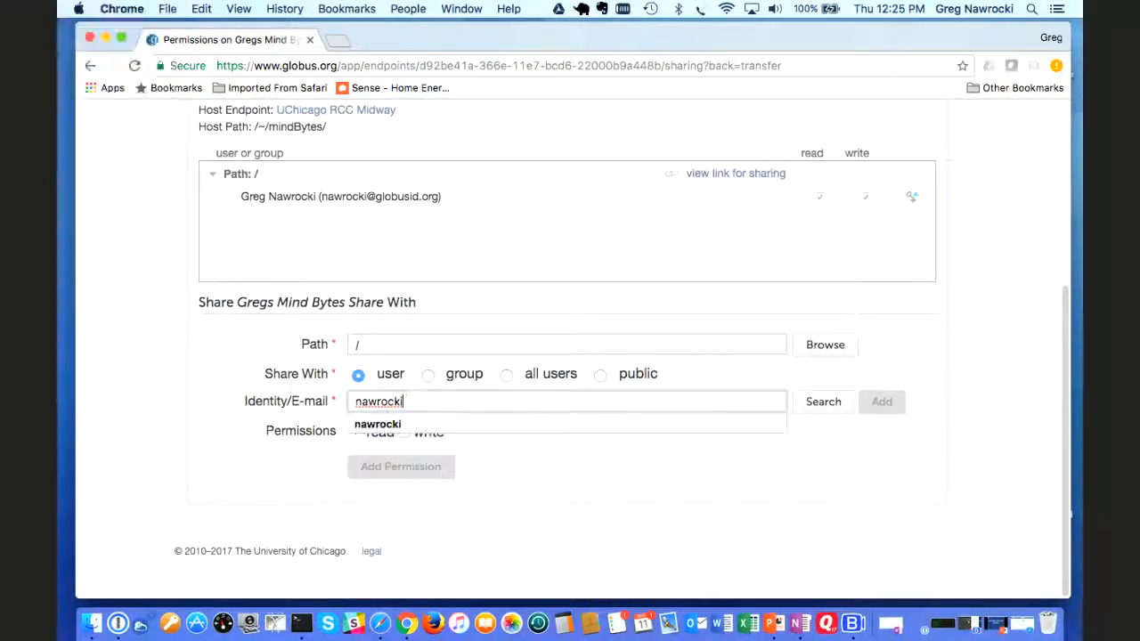
text(personal)
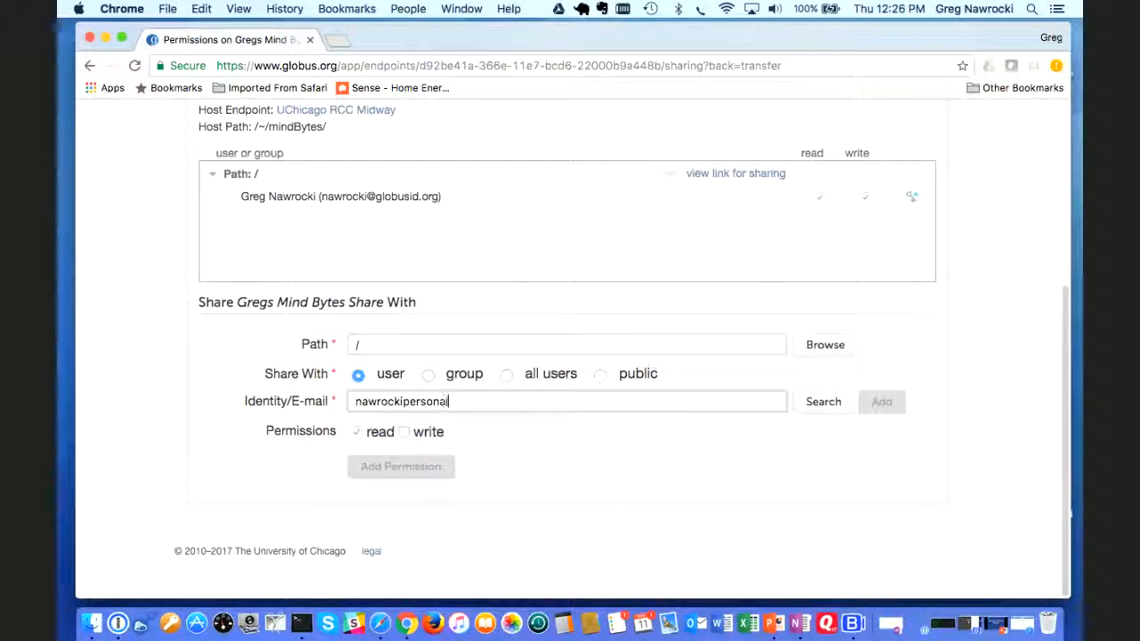
click(828, 402)
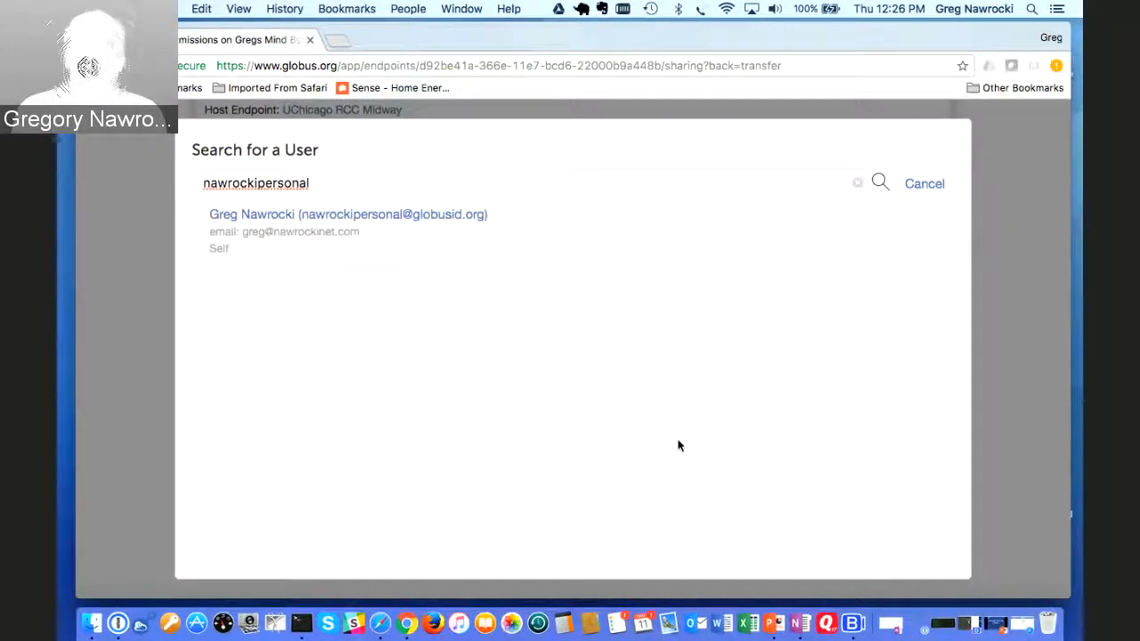
click(384, 218)
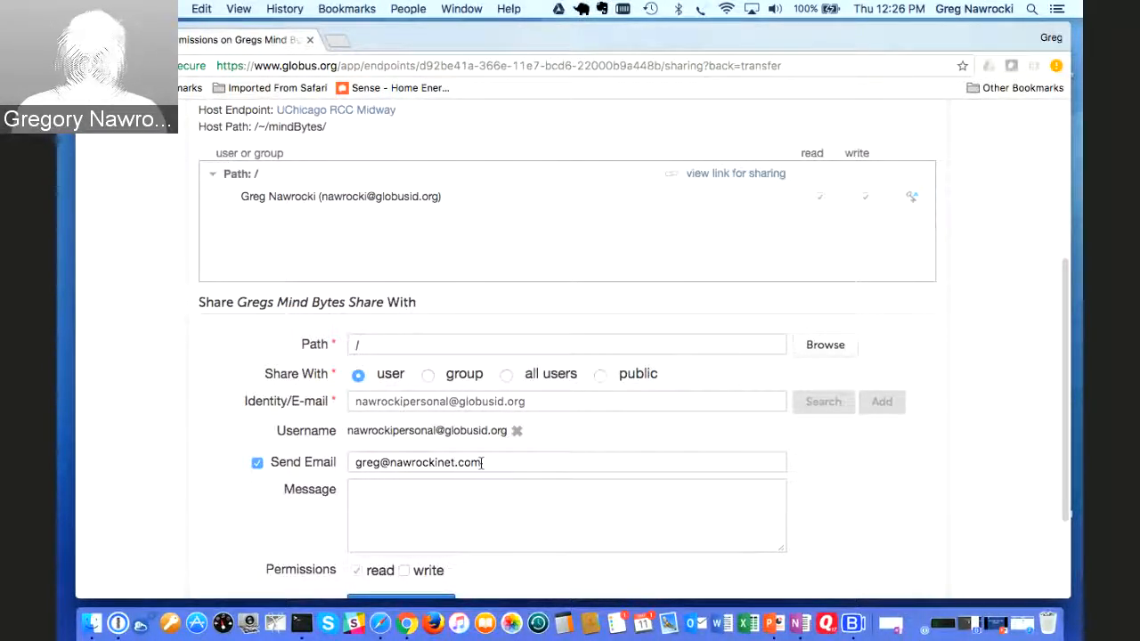
- Enter the email message "Here are the files you requested" and add the read-only permission for the selected user
click(431, 509)
text(Hre)
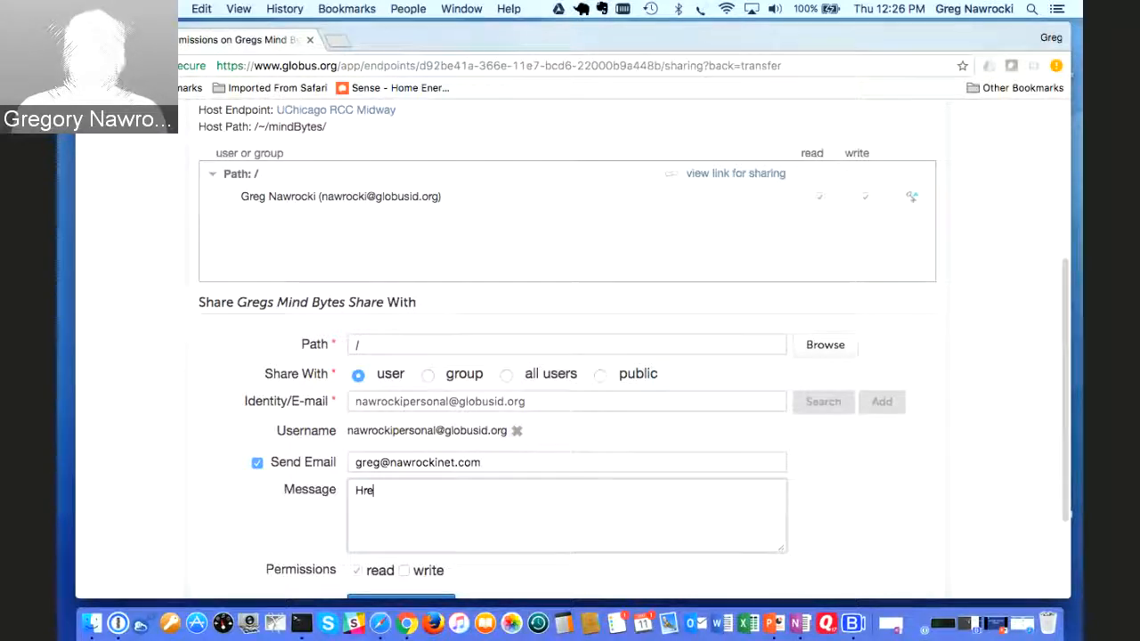
key(BackSpace)
key(BackSpace)
text(ere are the )
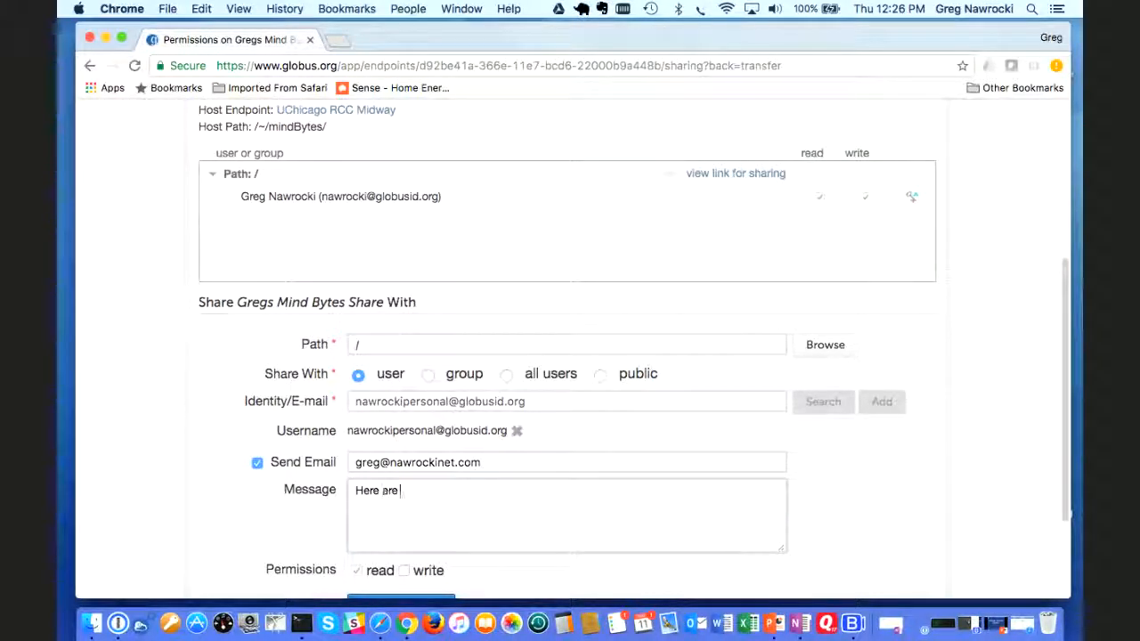
text(files y)
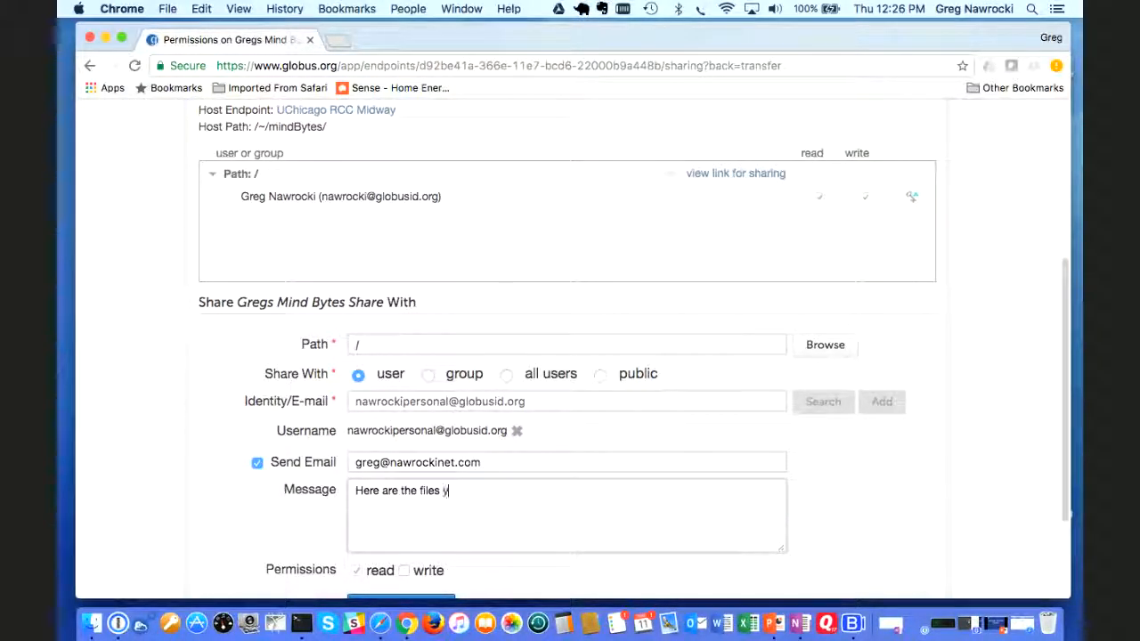
text(ou requested)
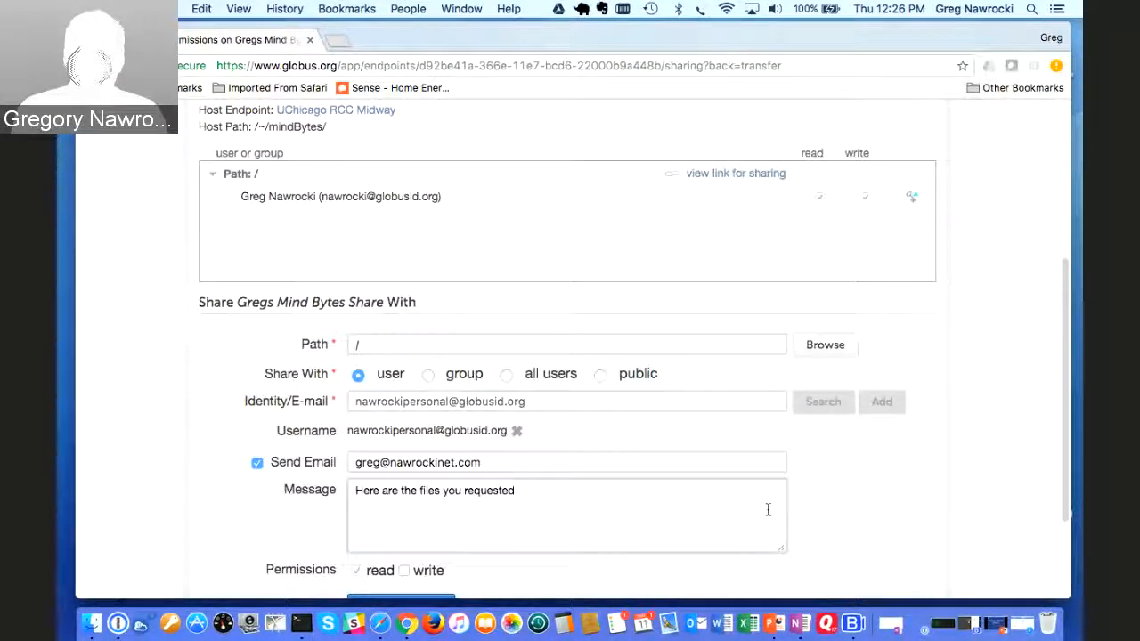
scroll(860, 505, down, 3)
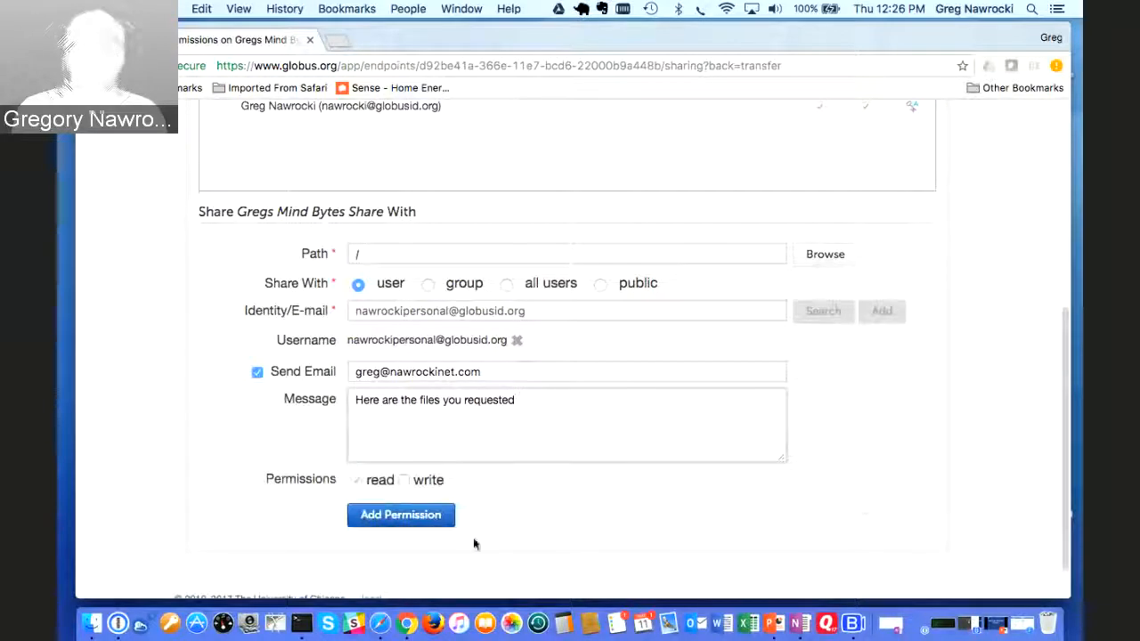
click(403, 516)
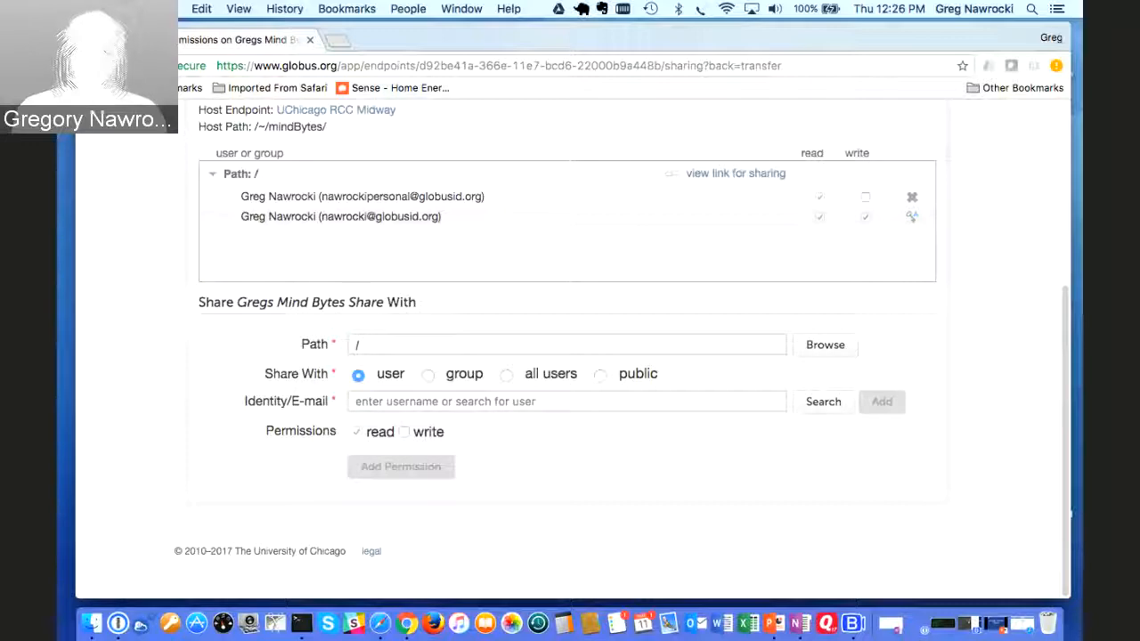
- Minimize Chrome, switch to Safari, and replace the ESnet endpoint with the newly created Mind Bytes Share
key(super+m)
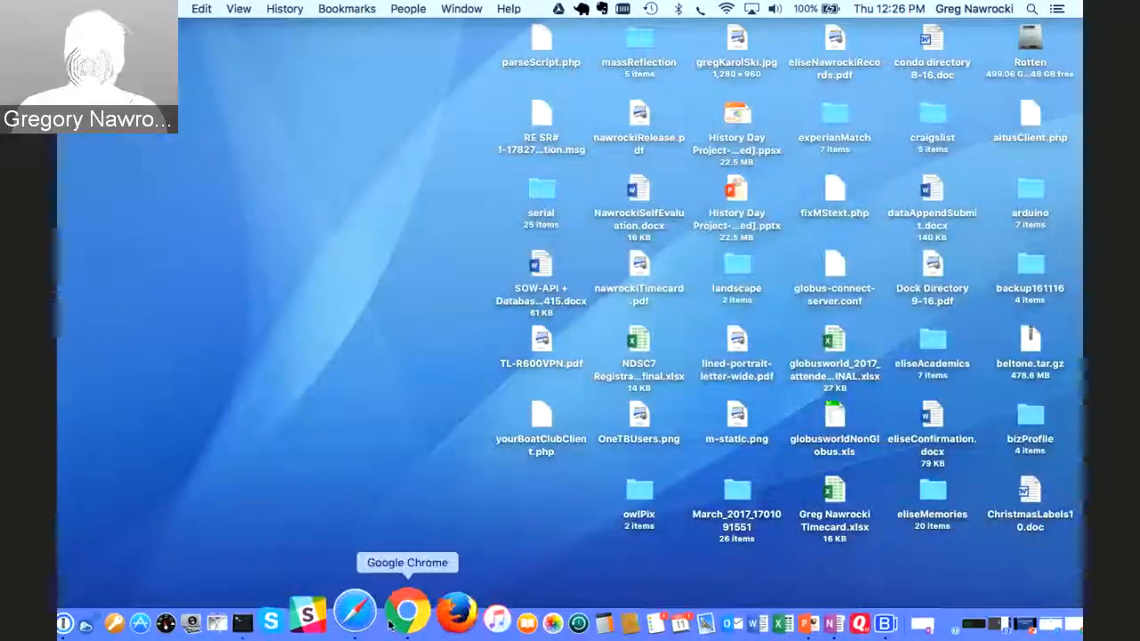
click(369, 614)
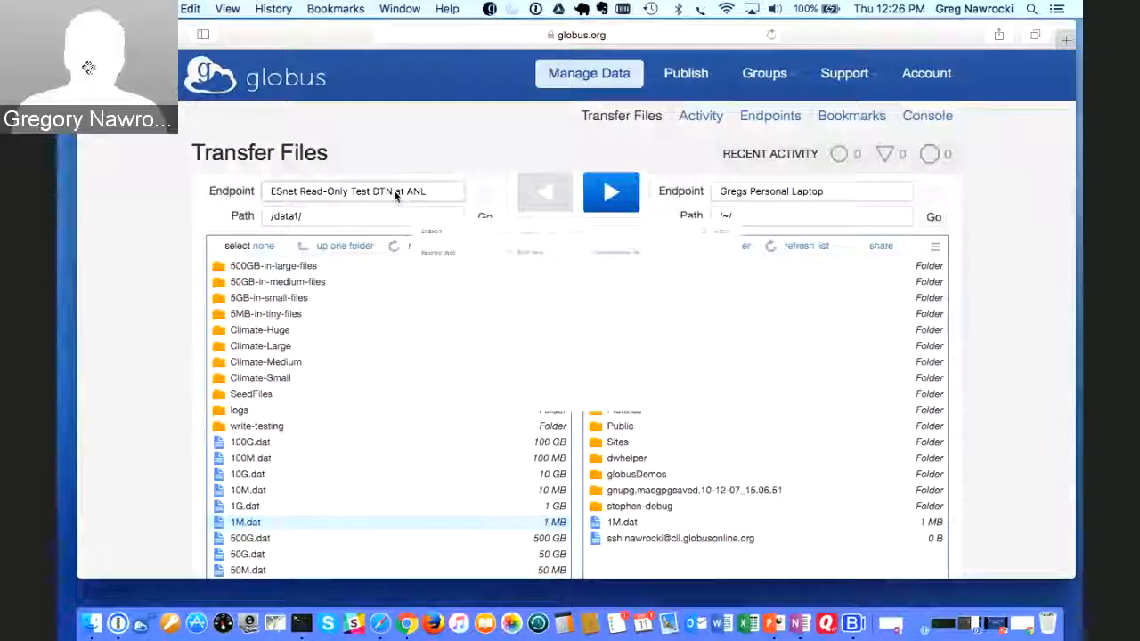
click(394, 190)
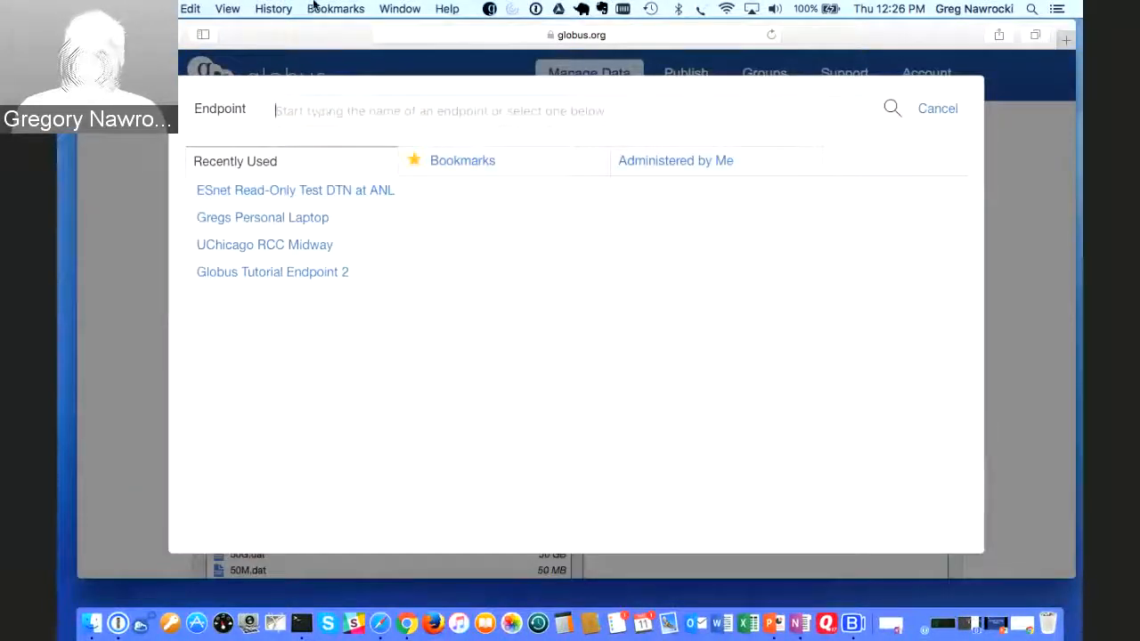
text(Gregs)
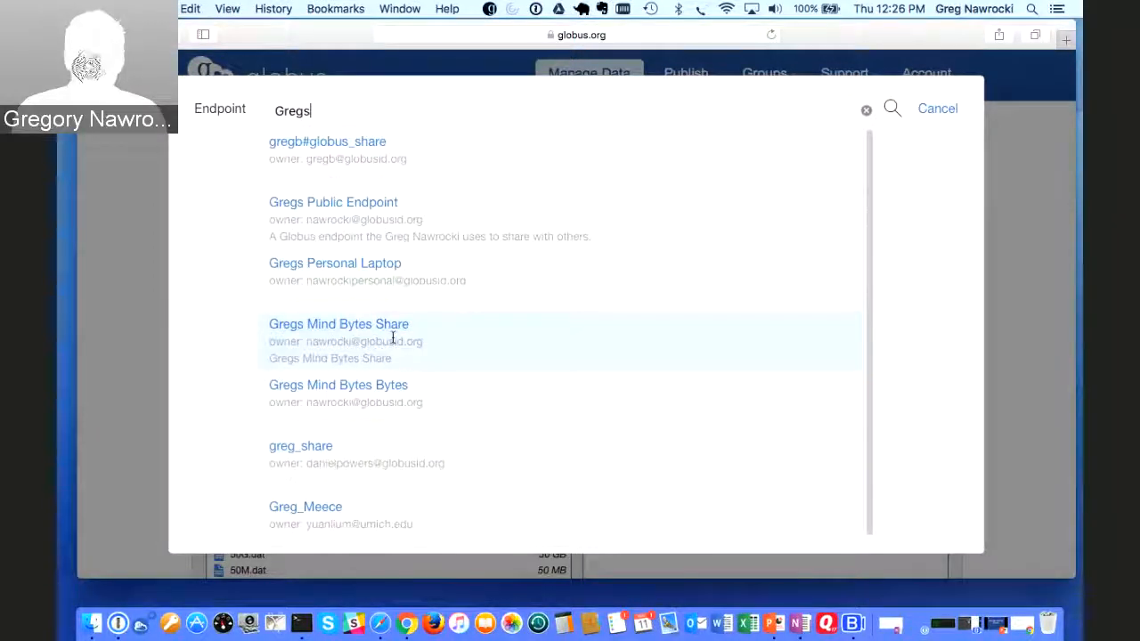
click(338, 326)
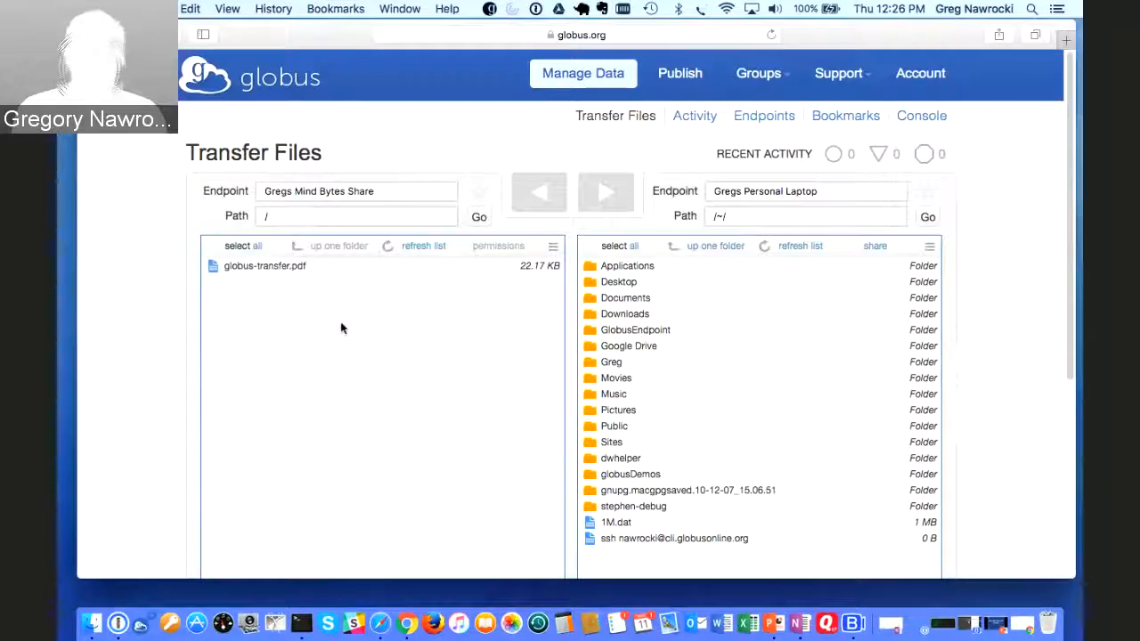
- Transfer globus-transfer.pdf from the Mind Bytes share to the personal laptop's home folder, and switch back to the share's permissions in Chrome
click(294, 268)
click(613, 196)
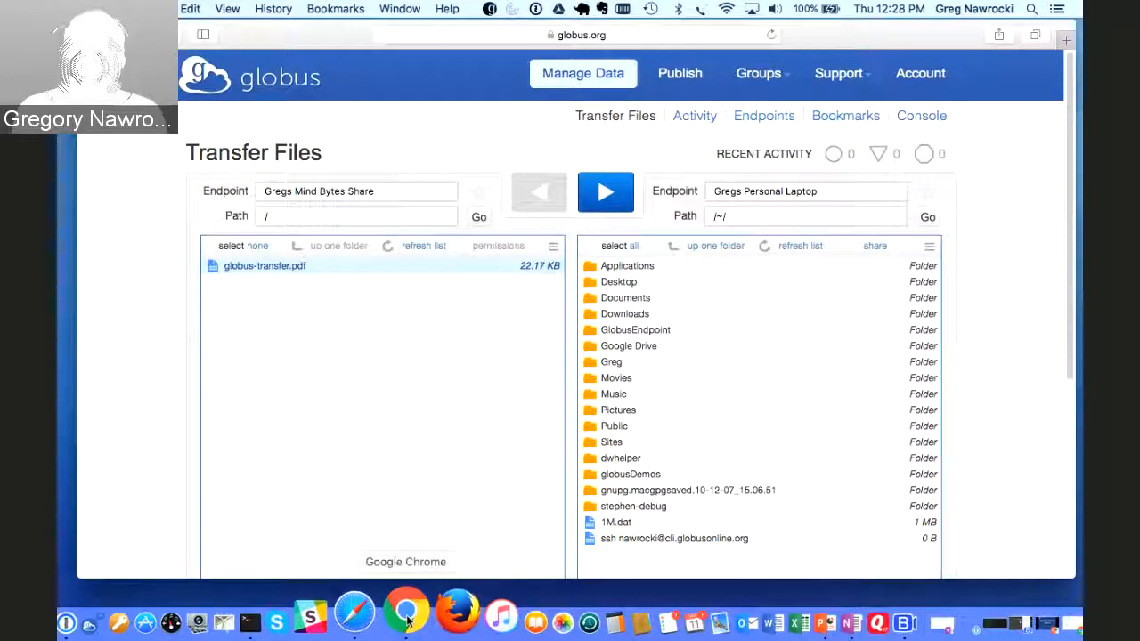
click(406, 613)
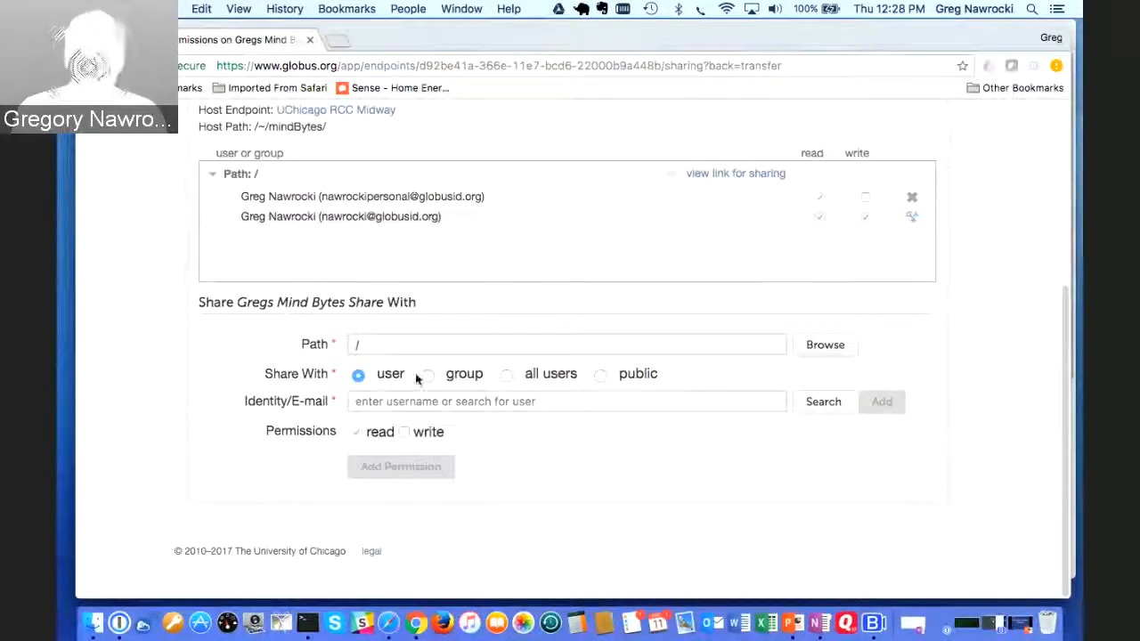
- Start creating a new Globus group and name it with the owner's first name followed by "Friends"
click(428, 375)
scroll(583, 449, up, 5)
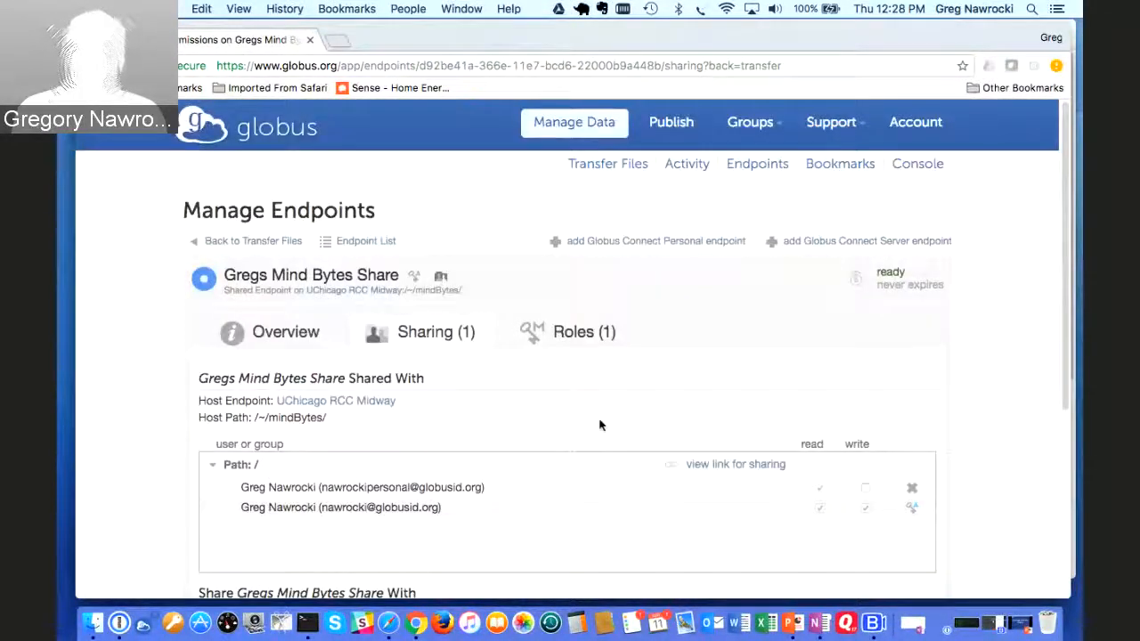
mouse_move(767, 126)
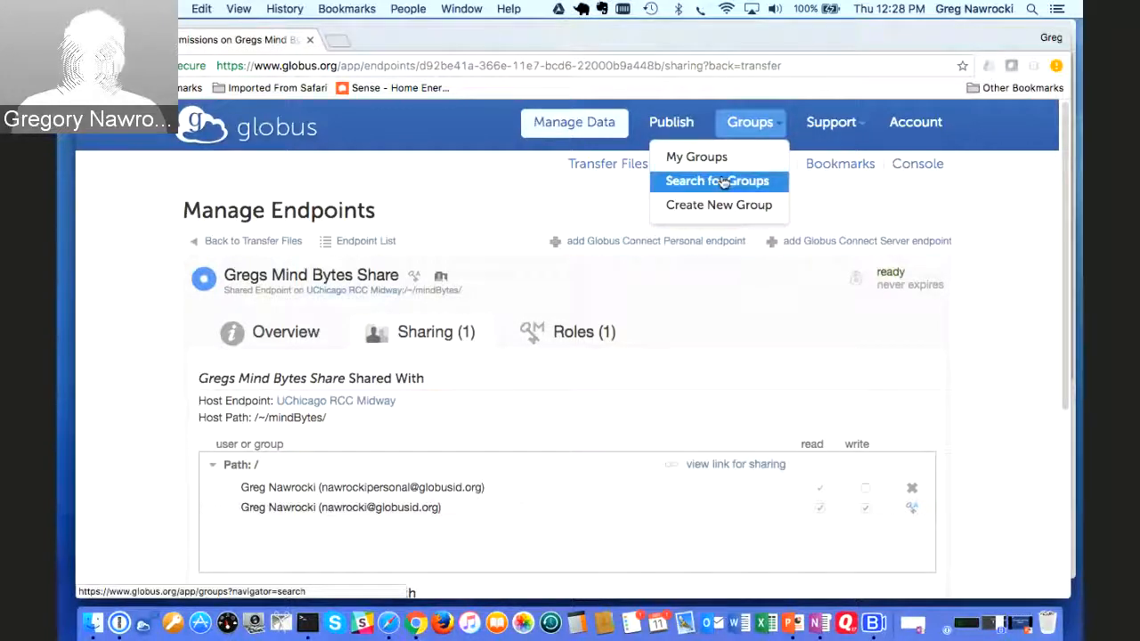
click(719, 205)
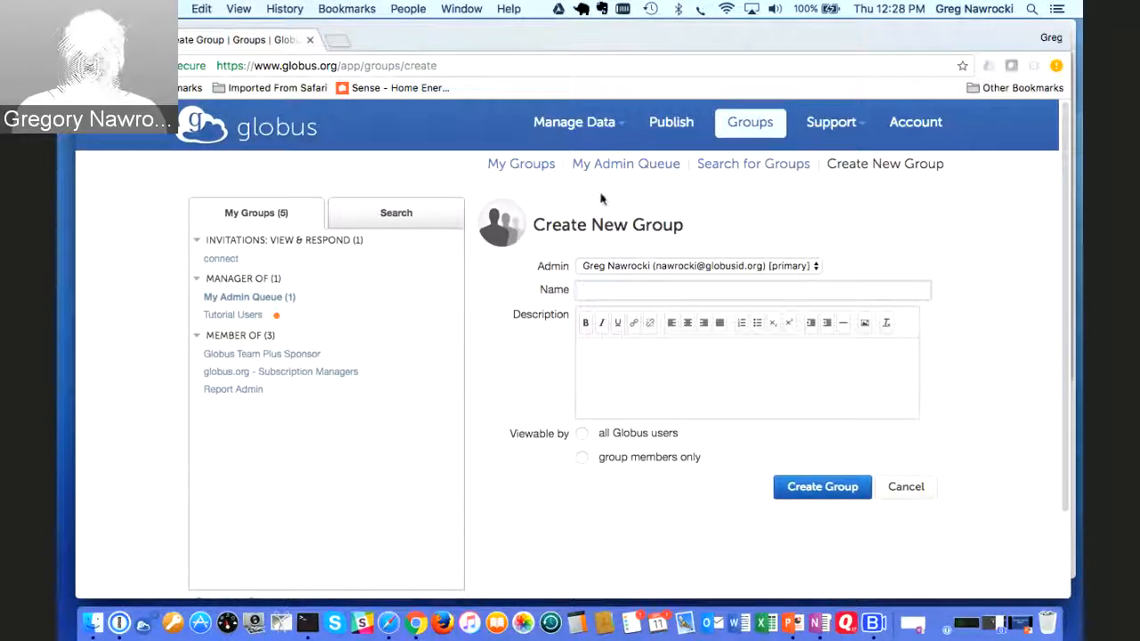
text(Gregs)
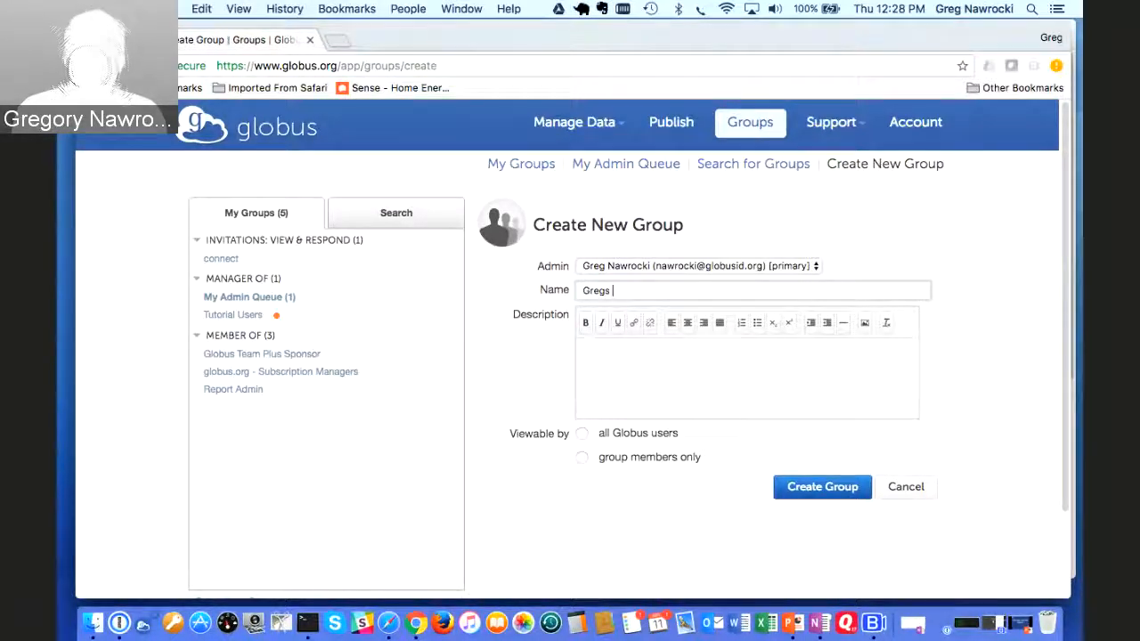
text( F)
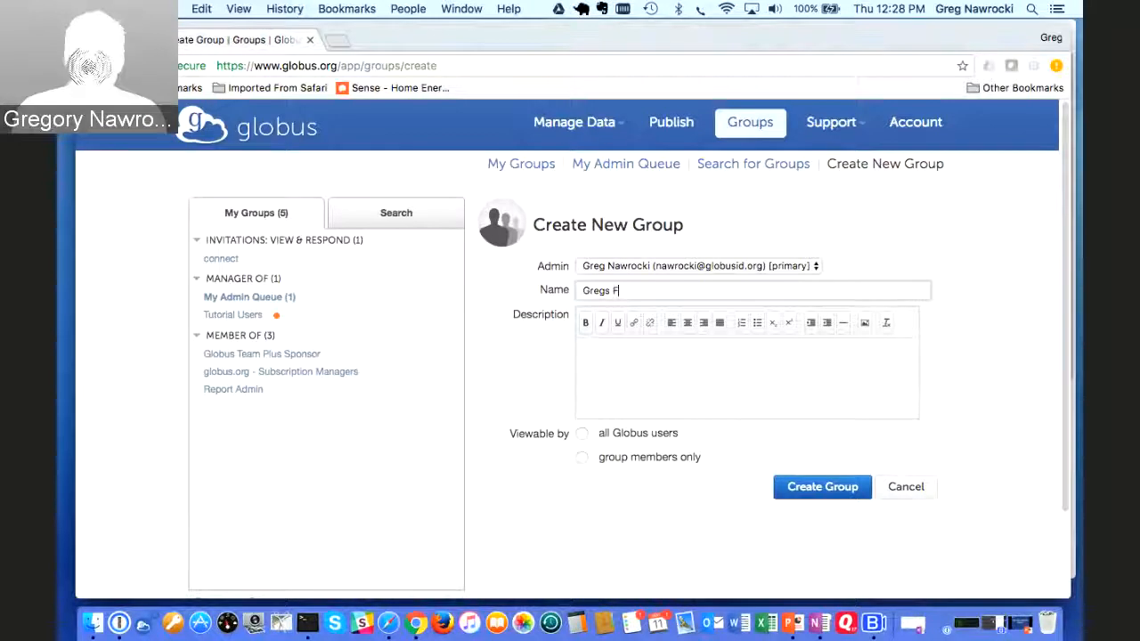
text(riends)
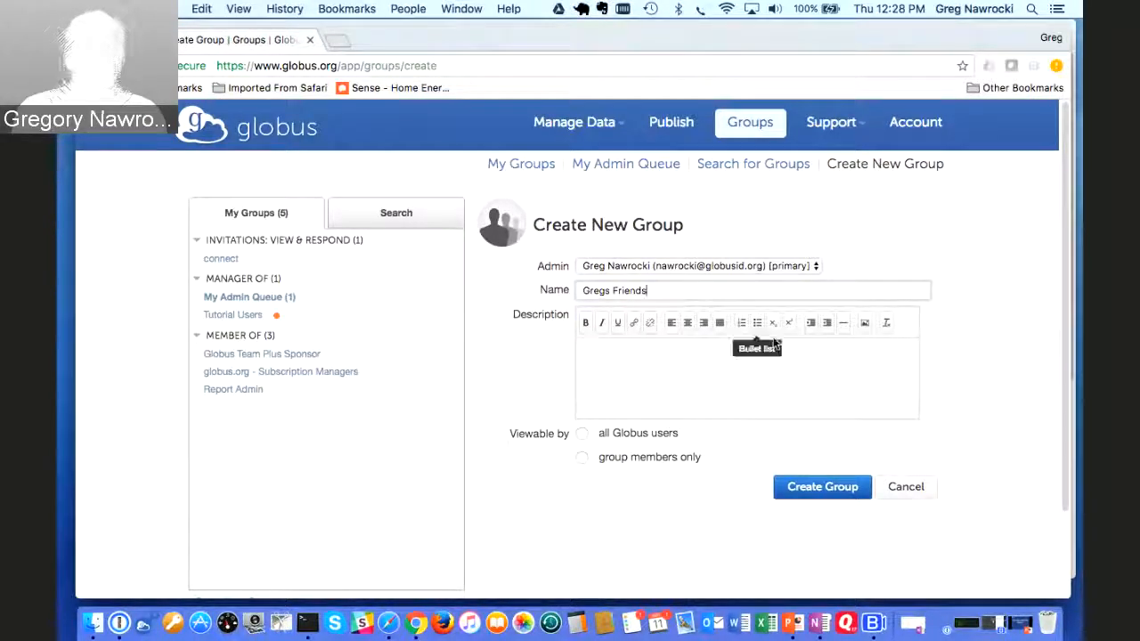
- Describe it as the owner's "Friends Group", make it viewable by all Globus users, and create the group
click(702, 352)
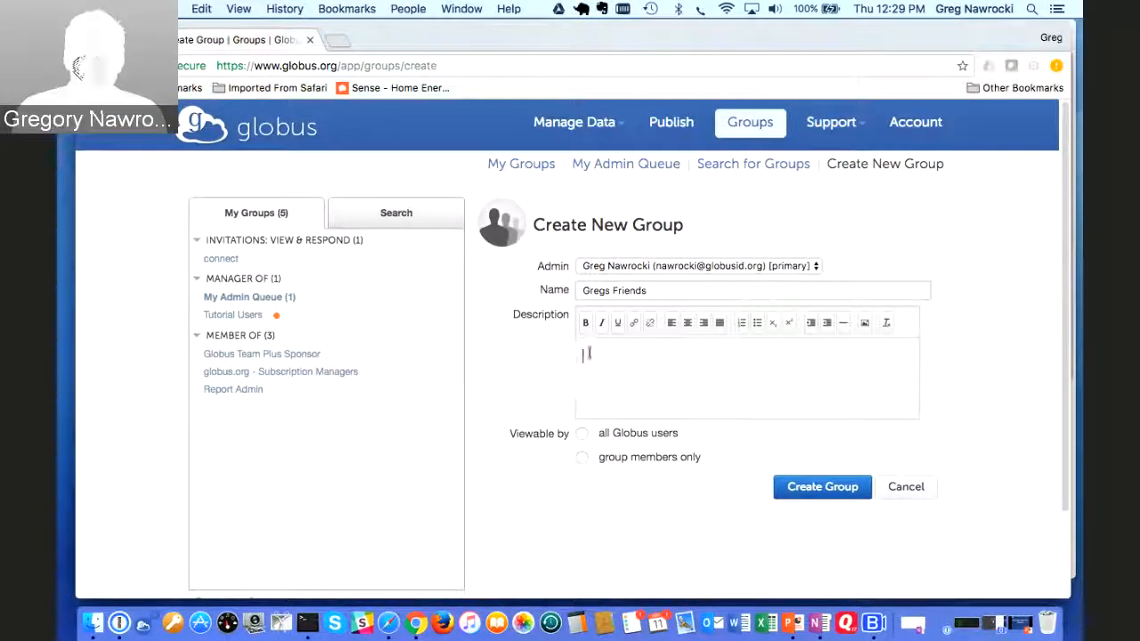
text(Gregs )
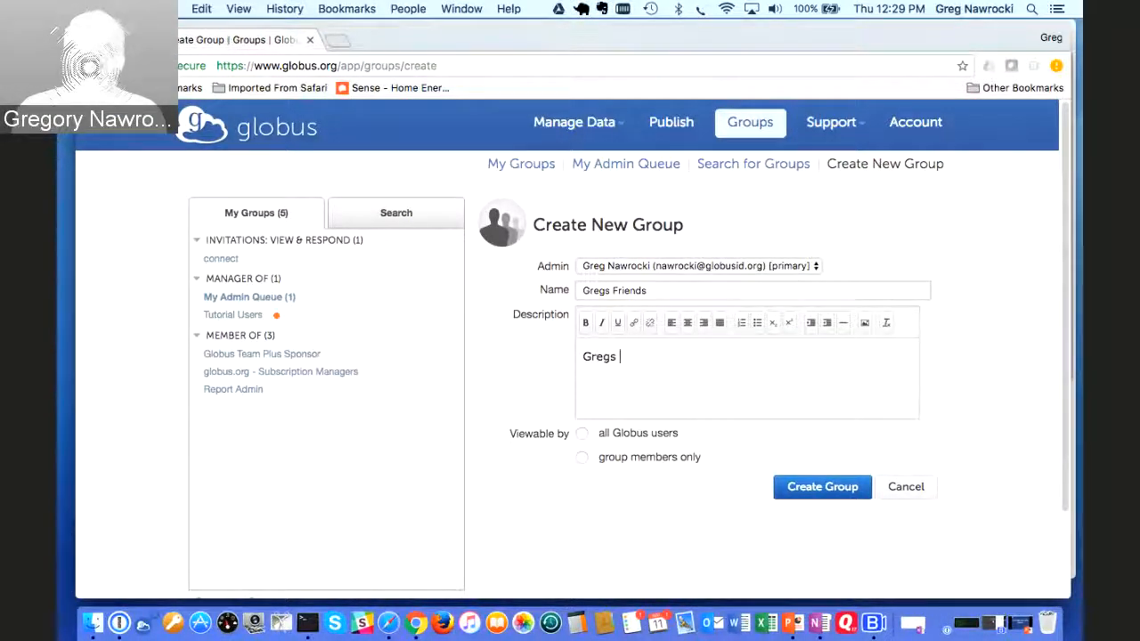
text(Friends )
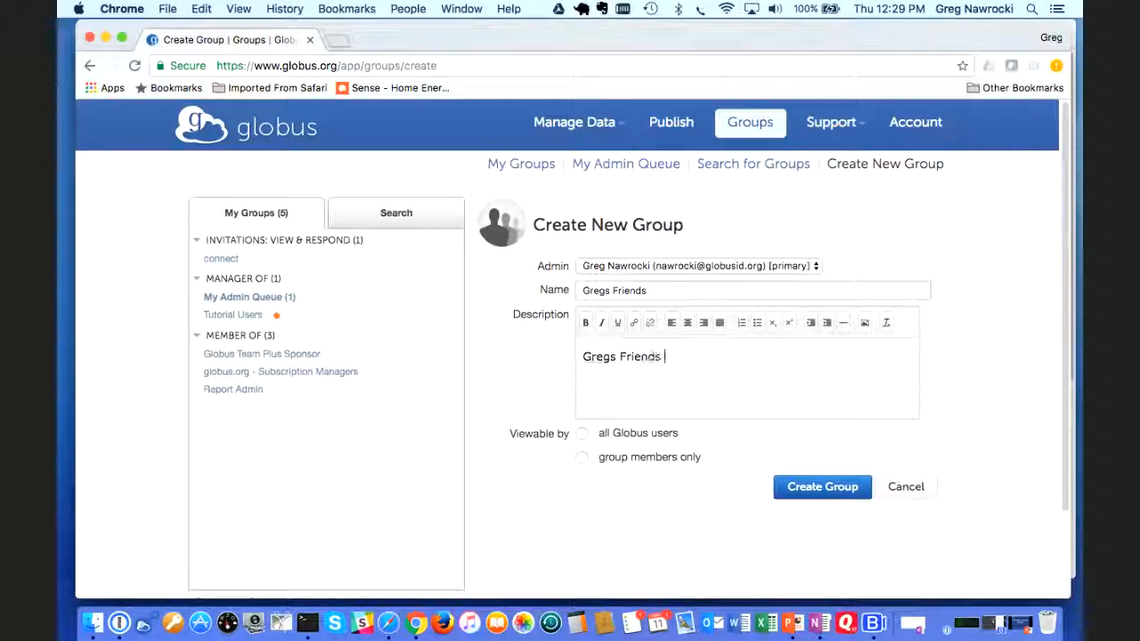
text(Group)
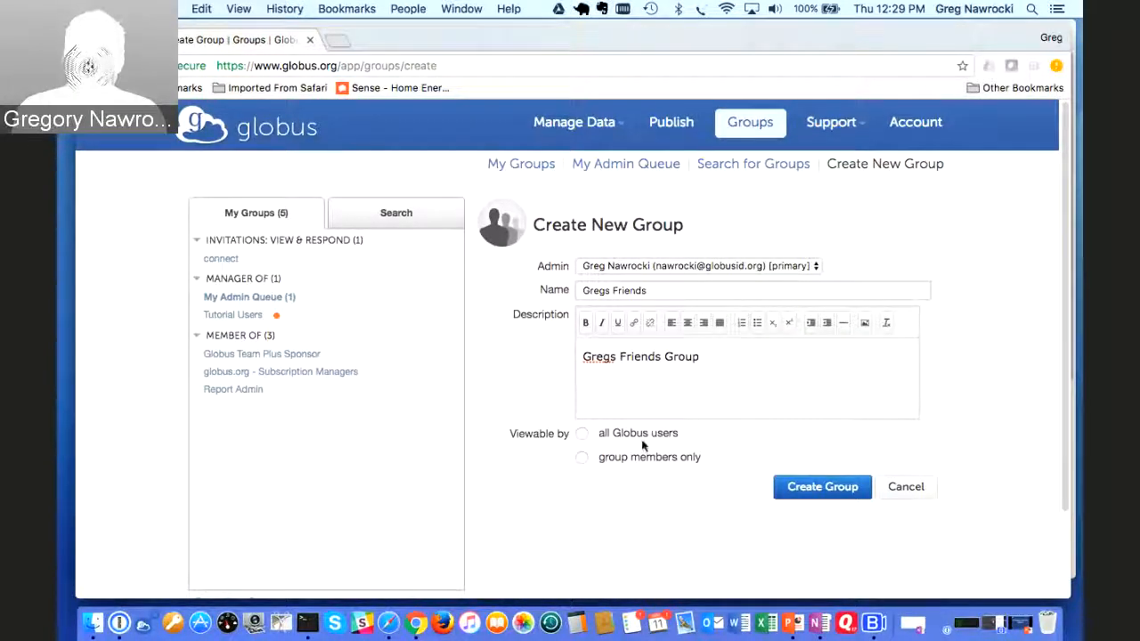
click(581, 434)
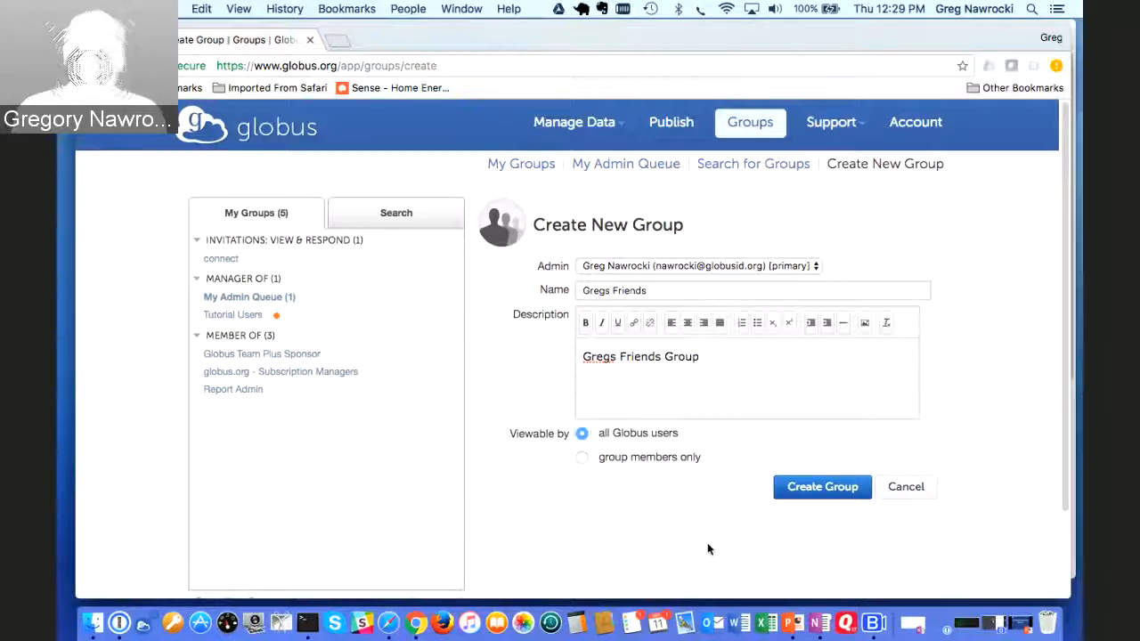
click(806, 487)
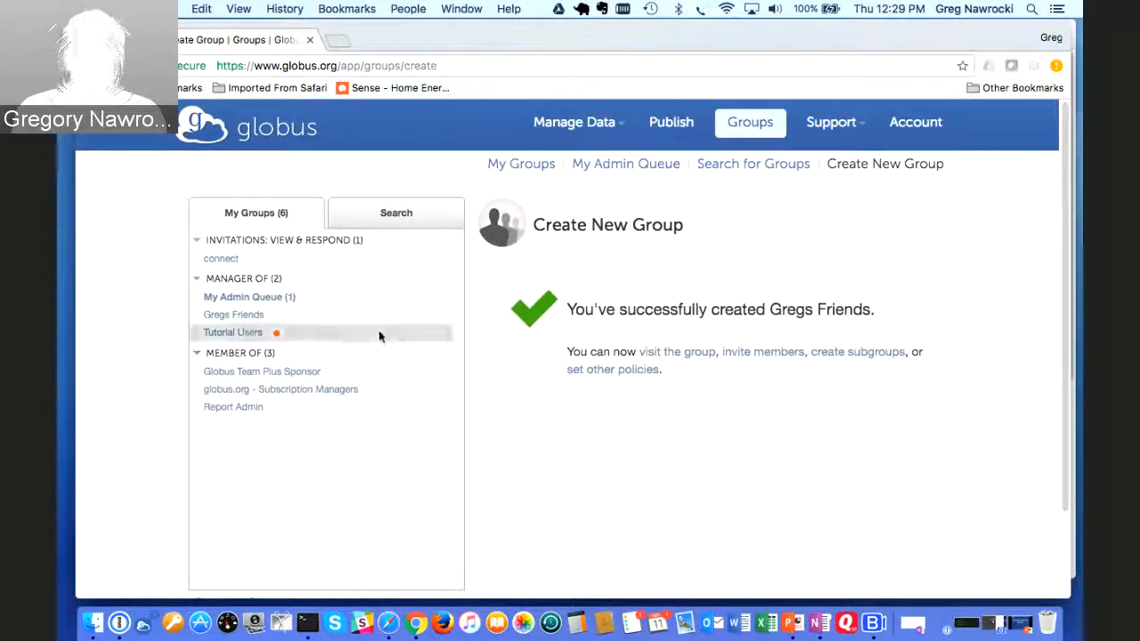
- Set the new group's policies so any logged-in Globus user may request membership, with automatic approval if all policies are met, and save
click(276, 315)
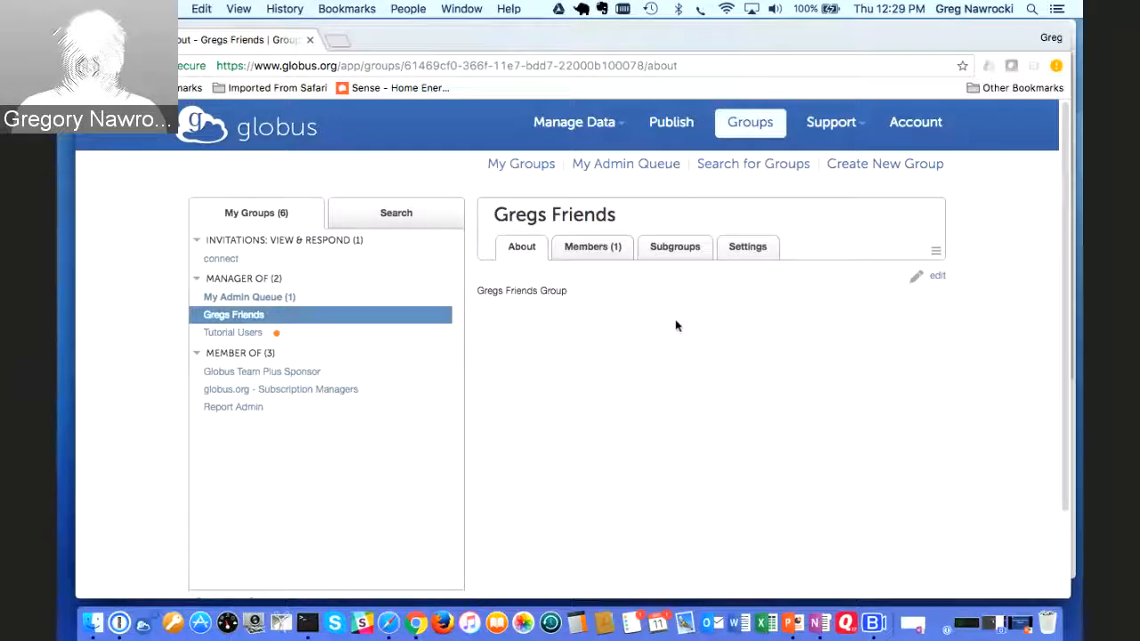
click(747, 247)
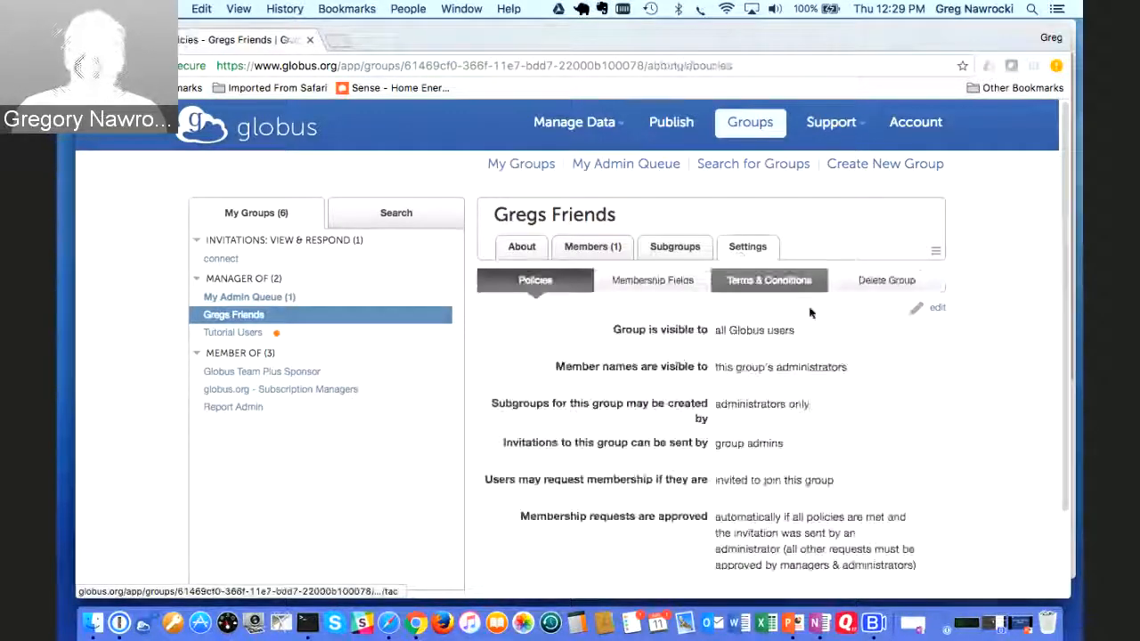
scroll(893, 374, down, 3)
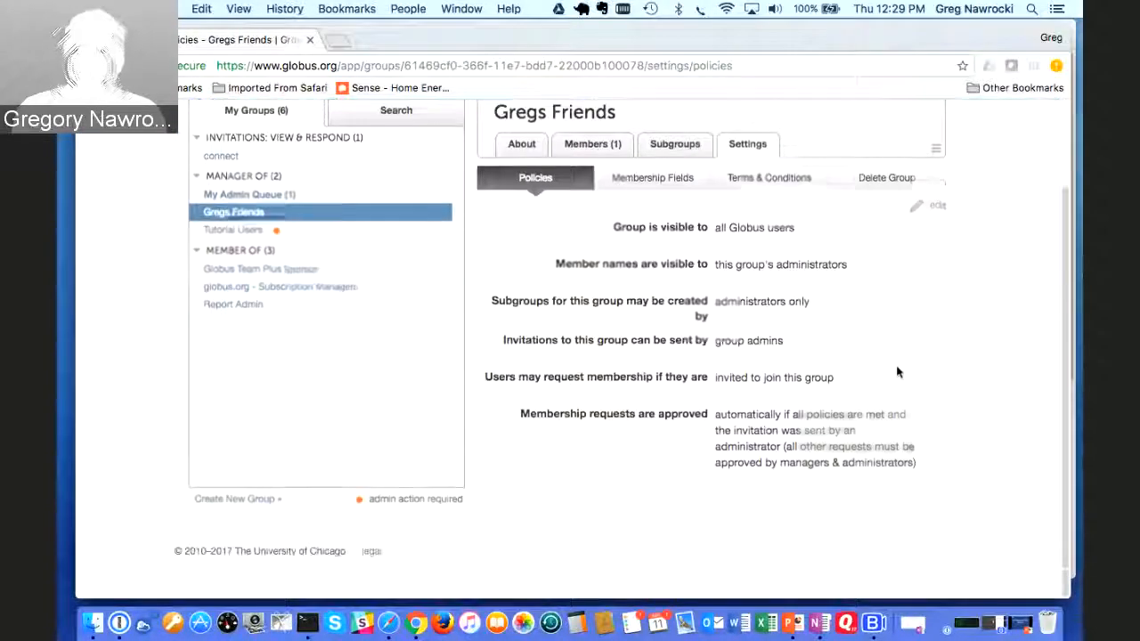
click(935, 206)
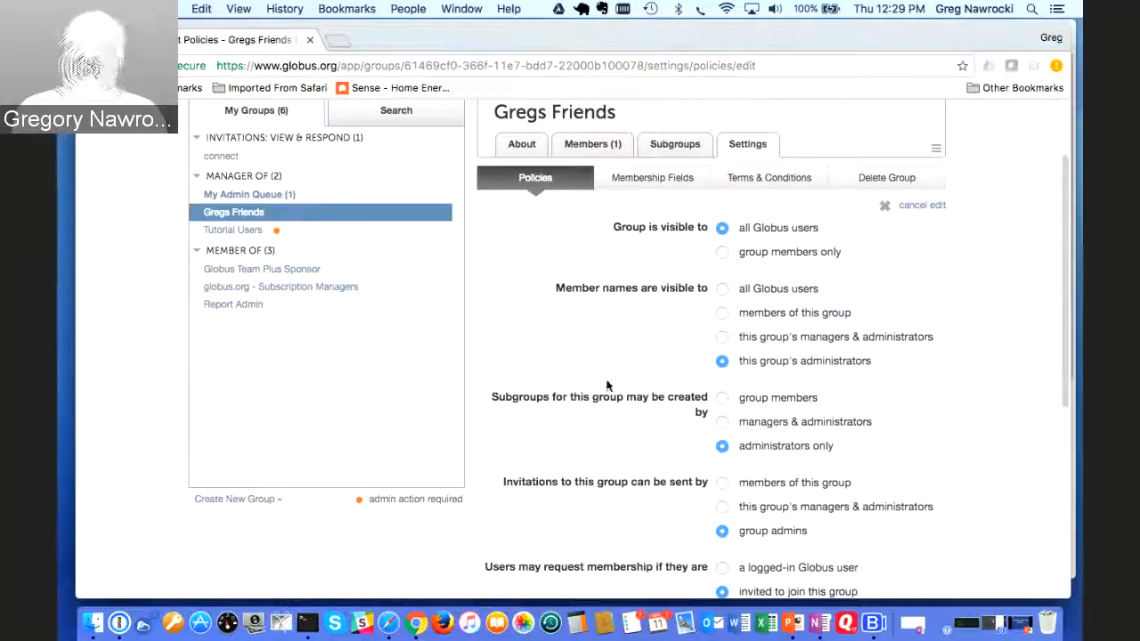
scroll(607, 384, down, 2)
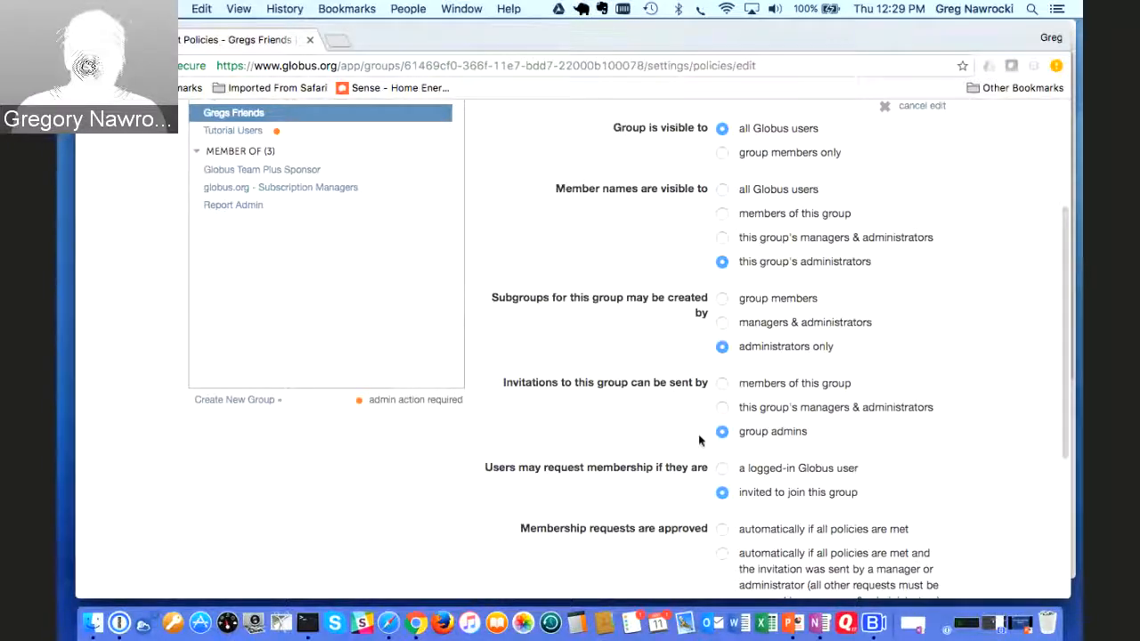
scroll(573, 430, down, 3)
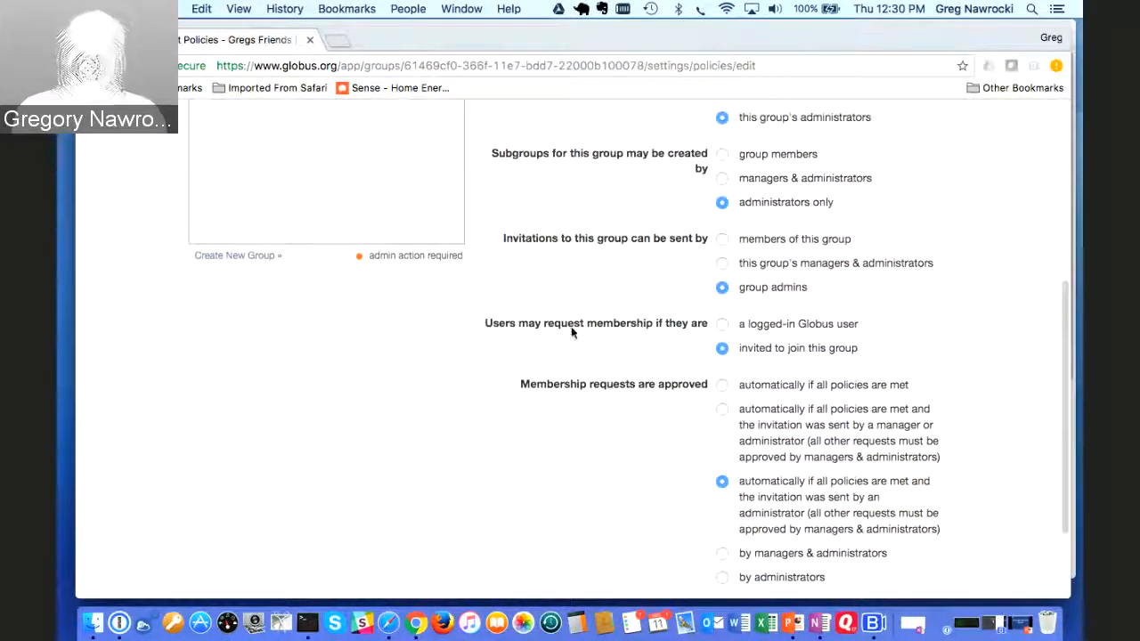
click(720, 324)
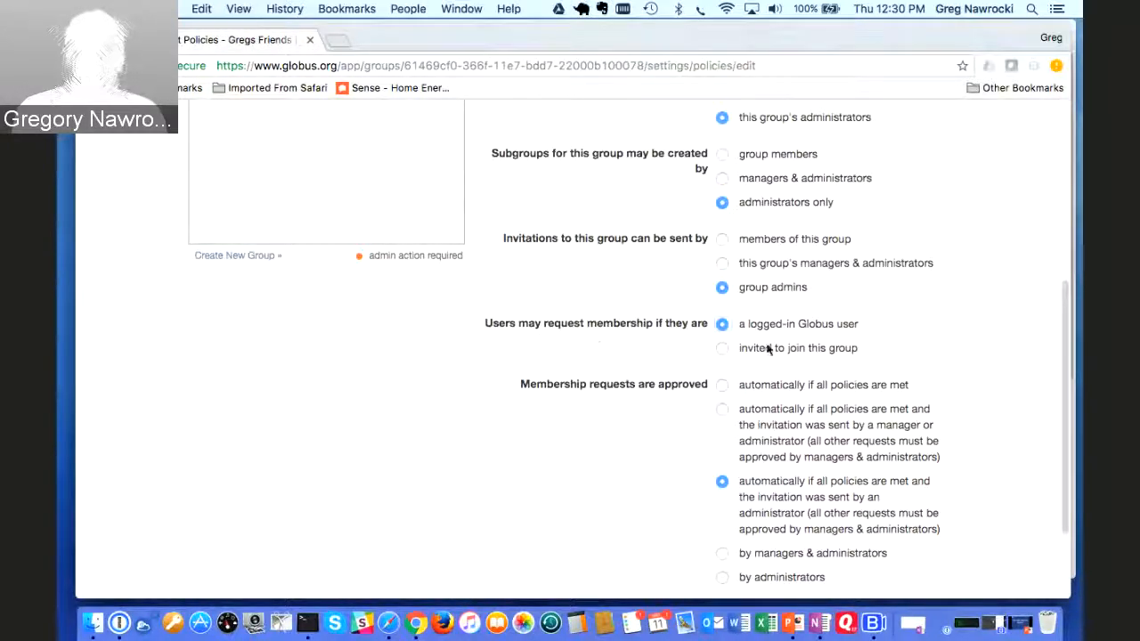
click(722, 385)
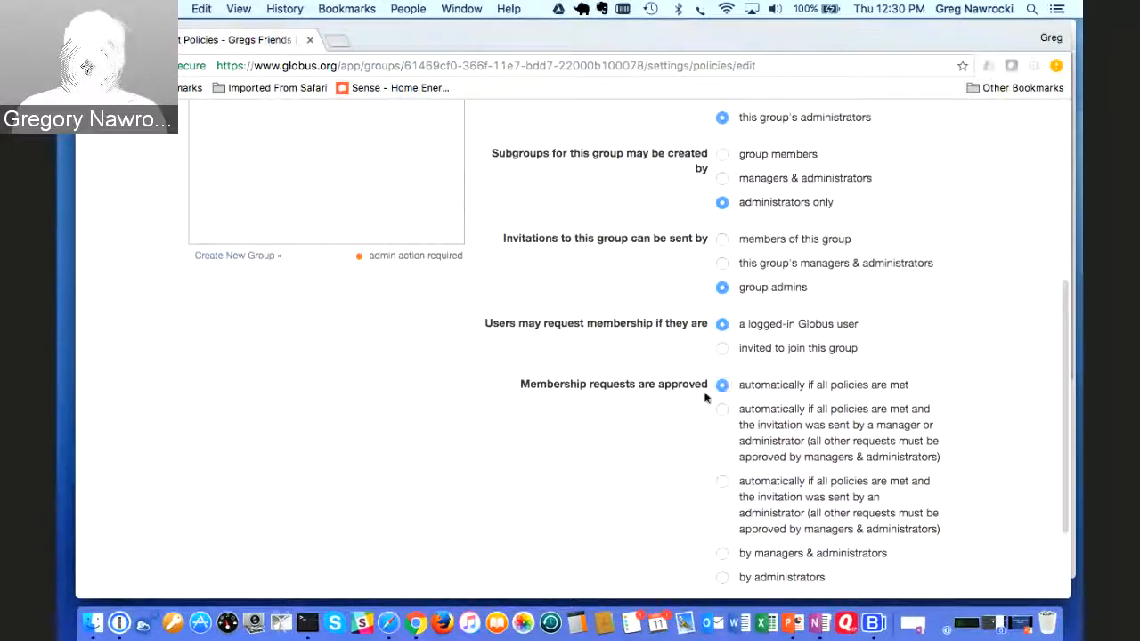
scroll(445, 404, up, 4)
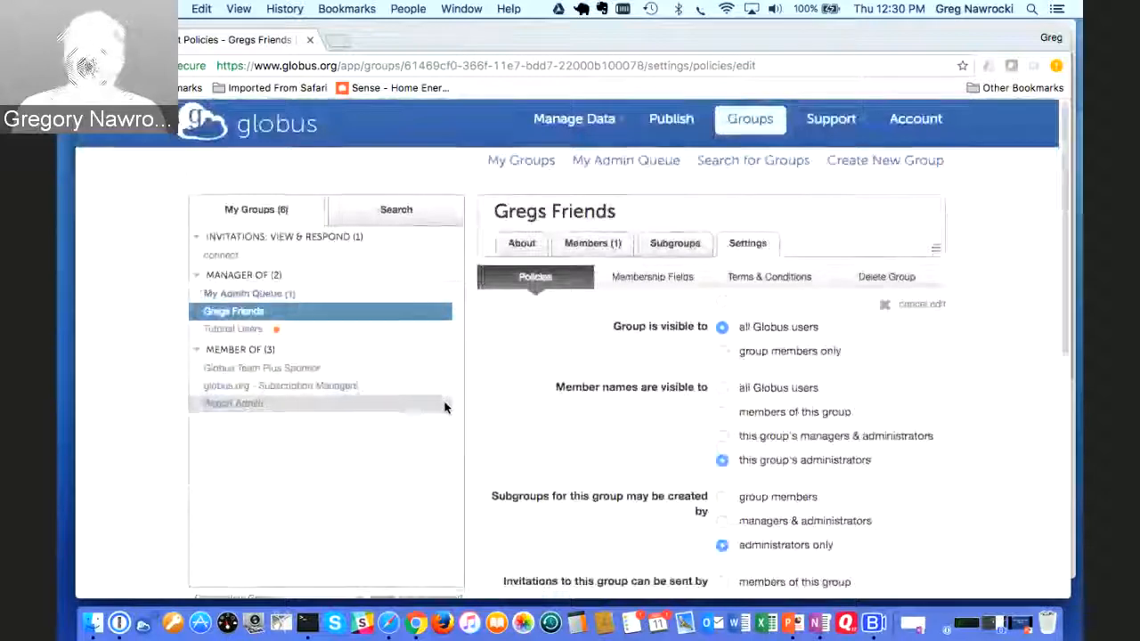
scroll(445, 402, down, 5)
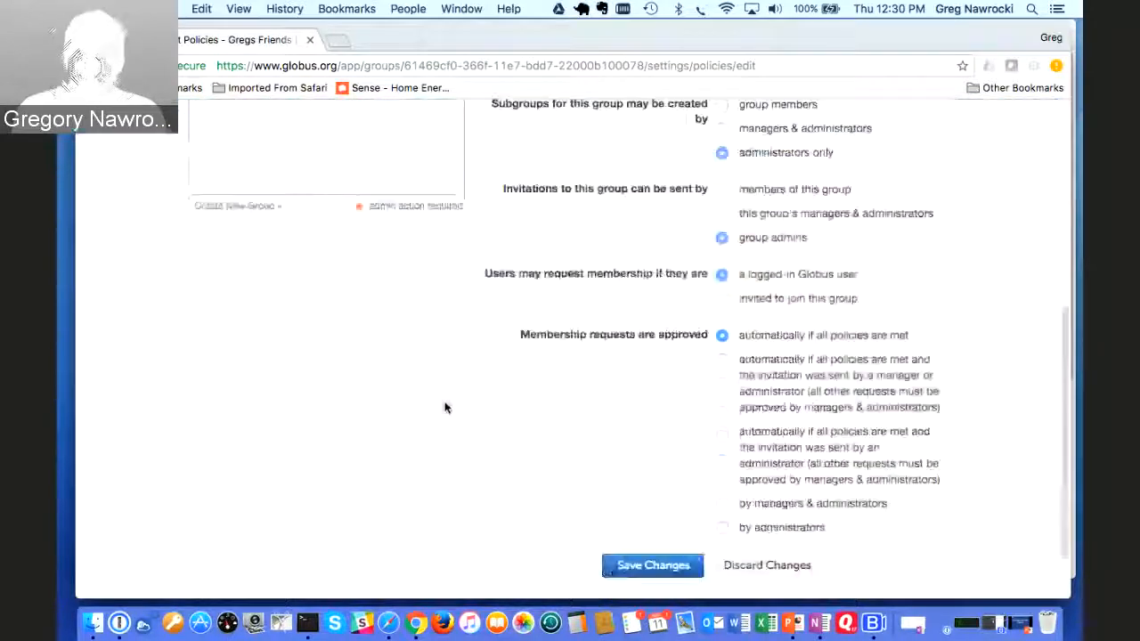
click(676, 570)
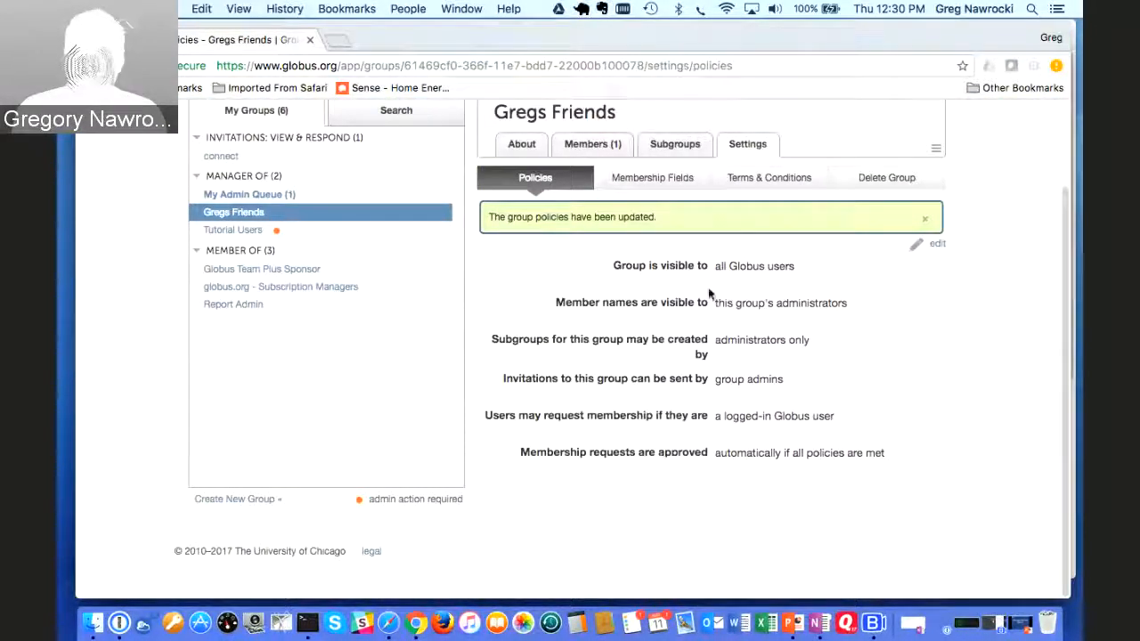
- Review the group's required membership fields, and save "Be nice to everyone" as its terms and conditions
click(660, 181)
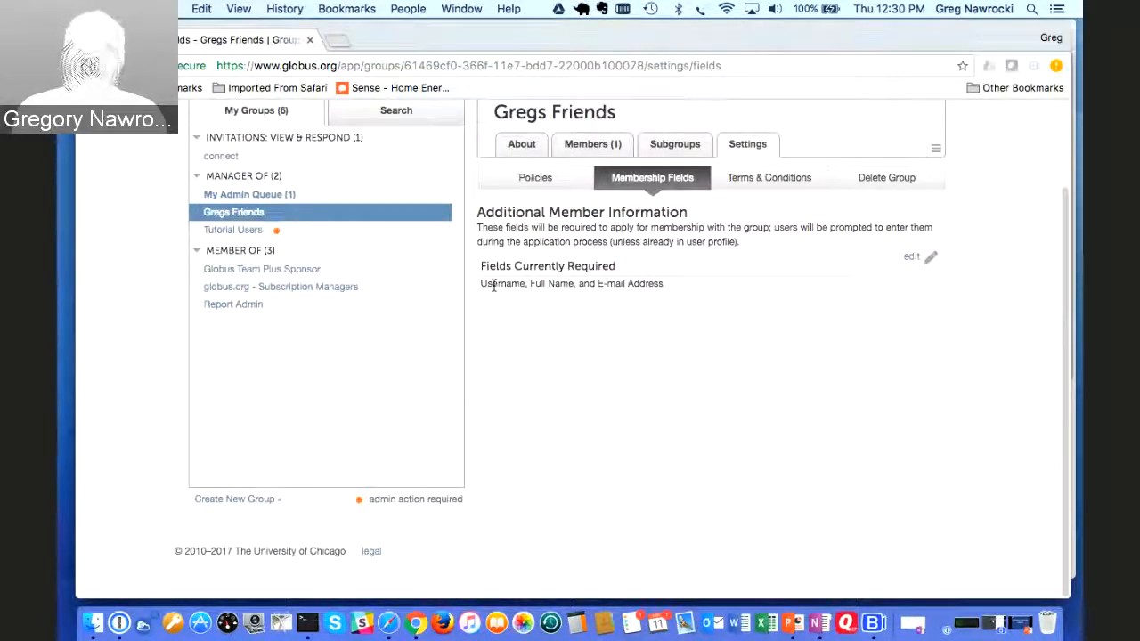
click(762, 185)
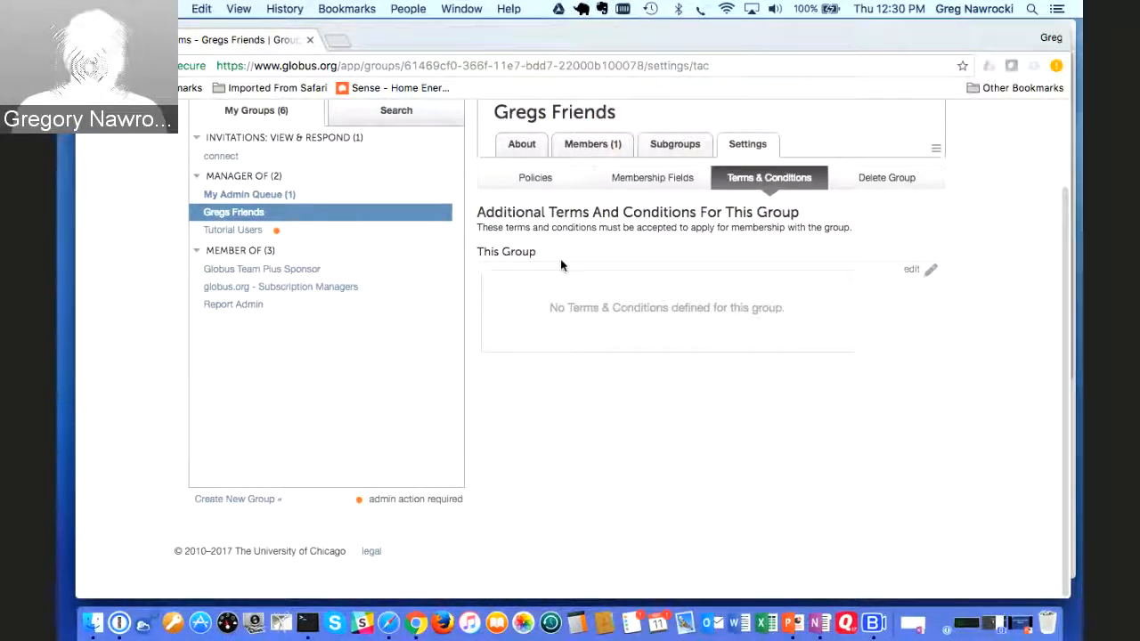
click(910, 268)
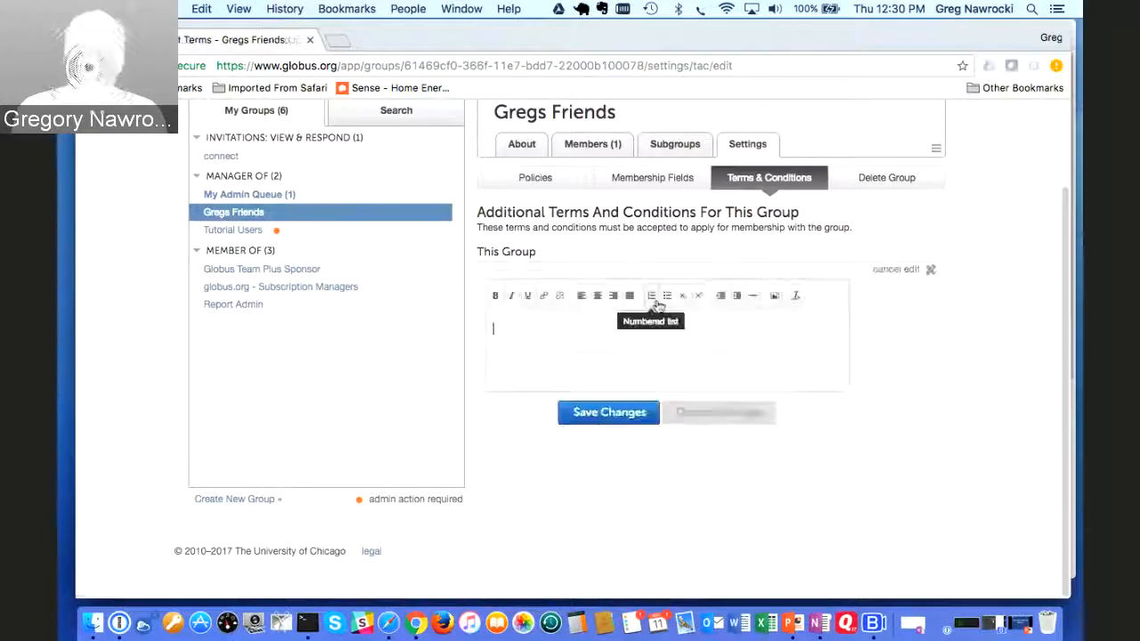
text(Be)
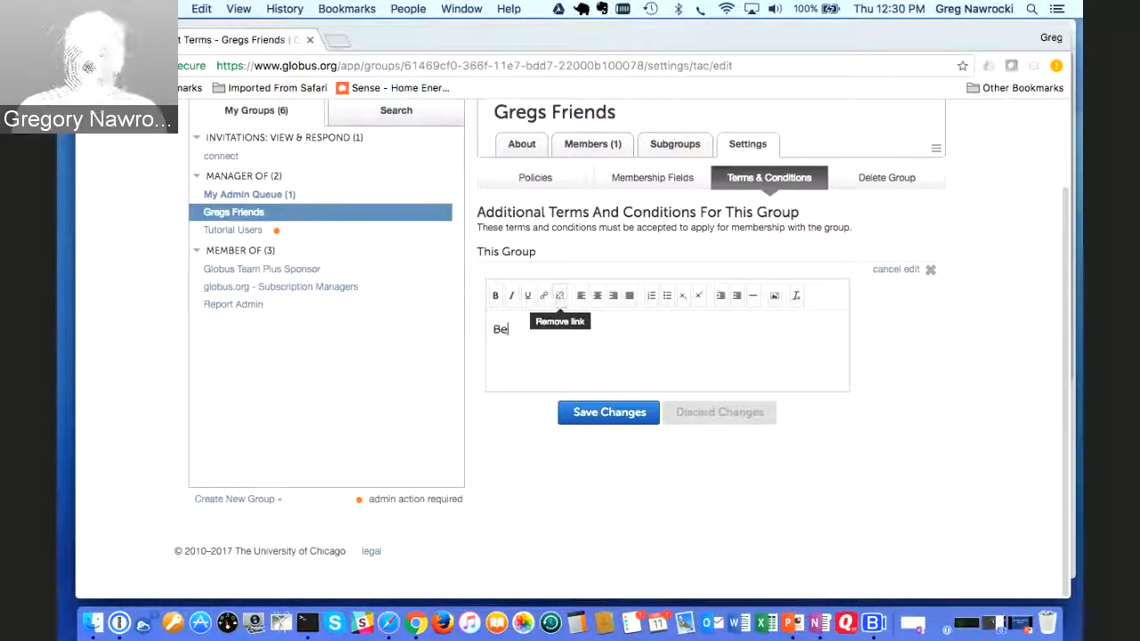
text( nice)
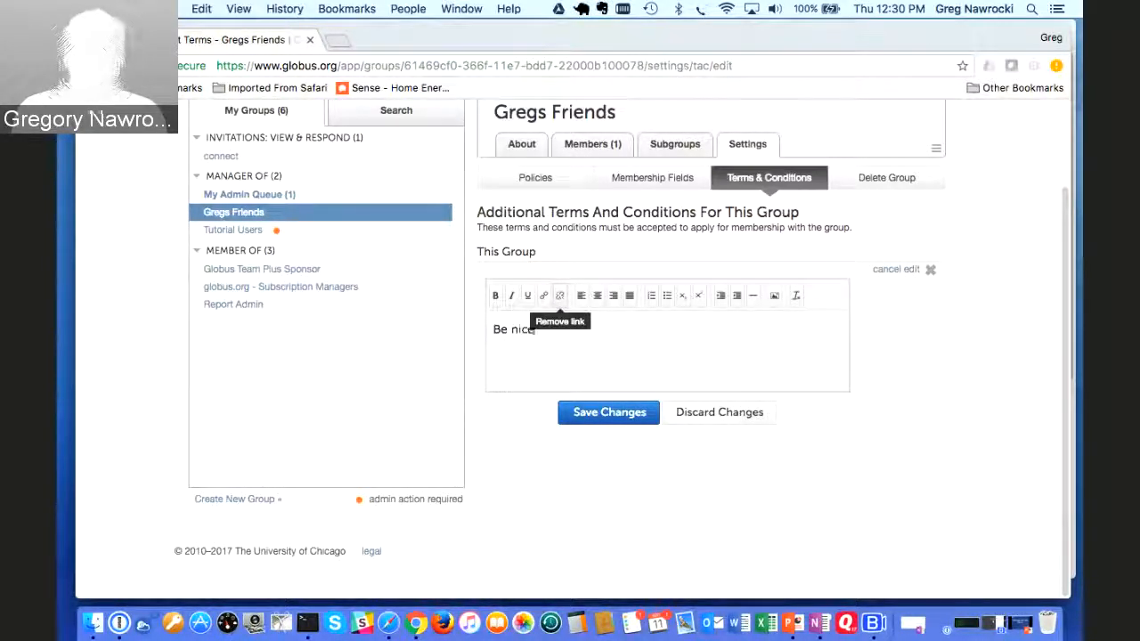
text( to eve)
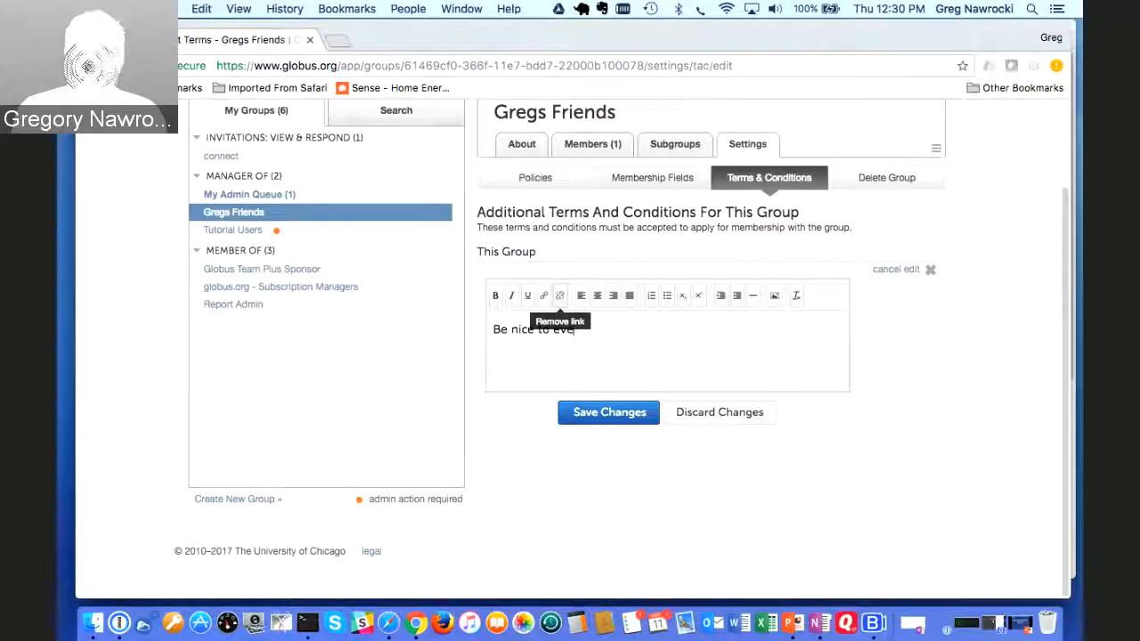
text(ryone)
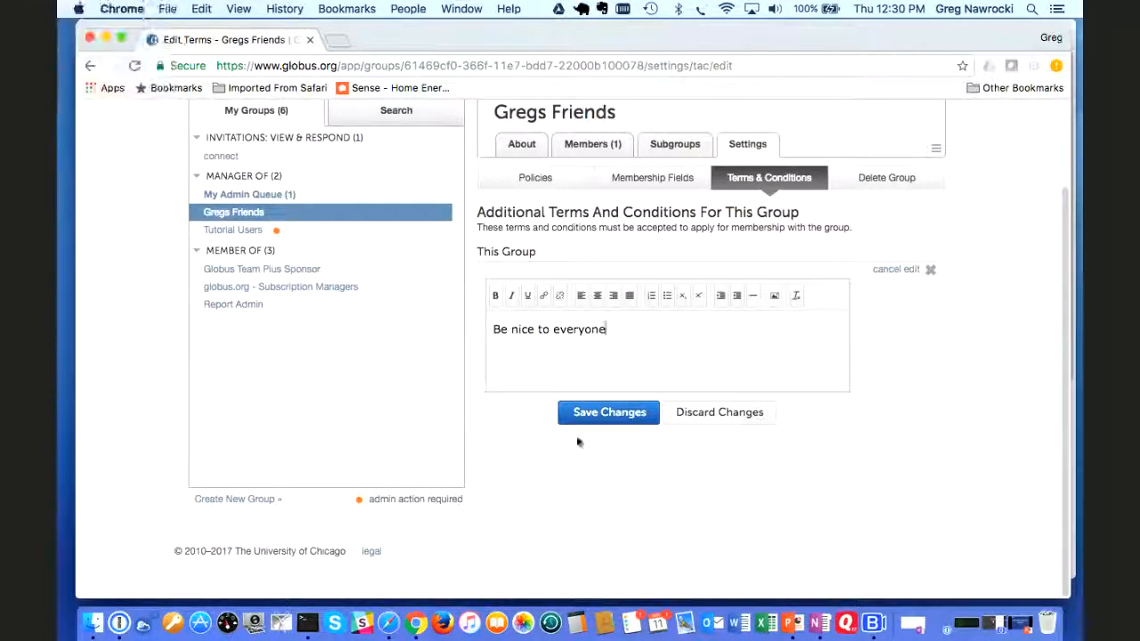
click(601, 413)
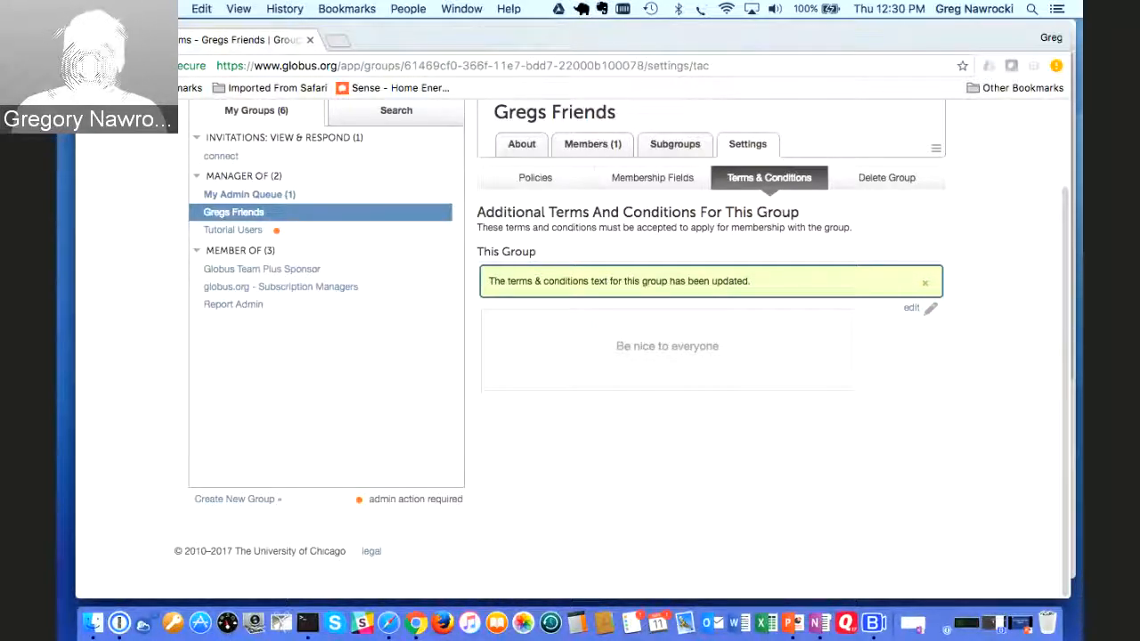
- Switch to Safari as the other user, search for groups by the owner's first name, and open the owner's Friends group
click(104, 38)
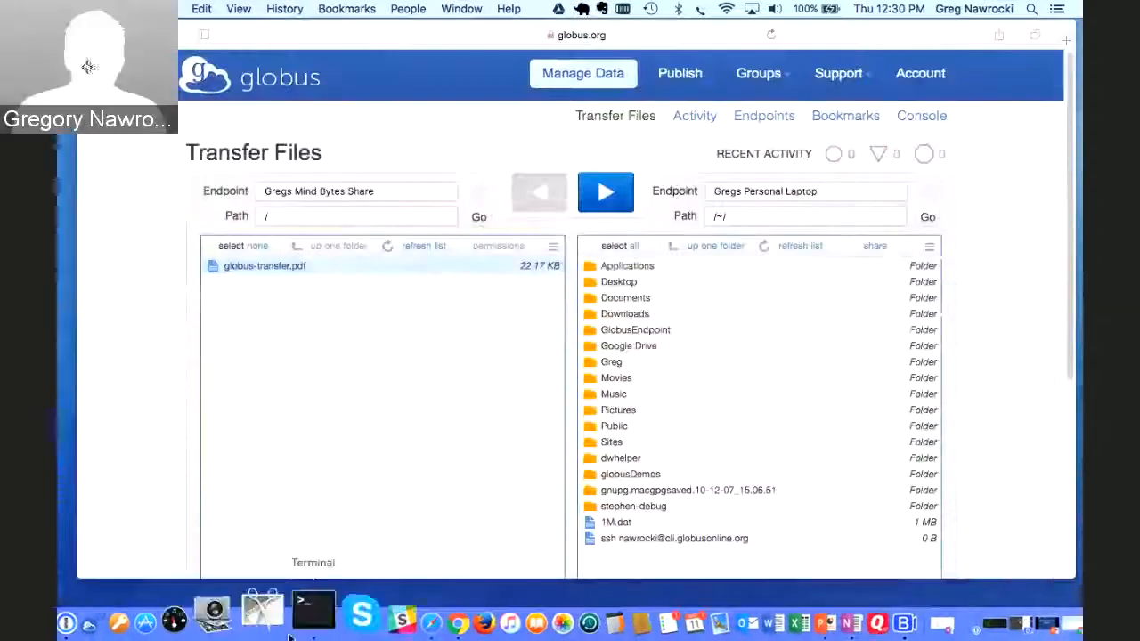
click(757, 73)
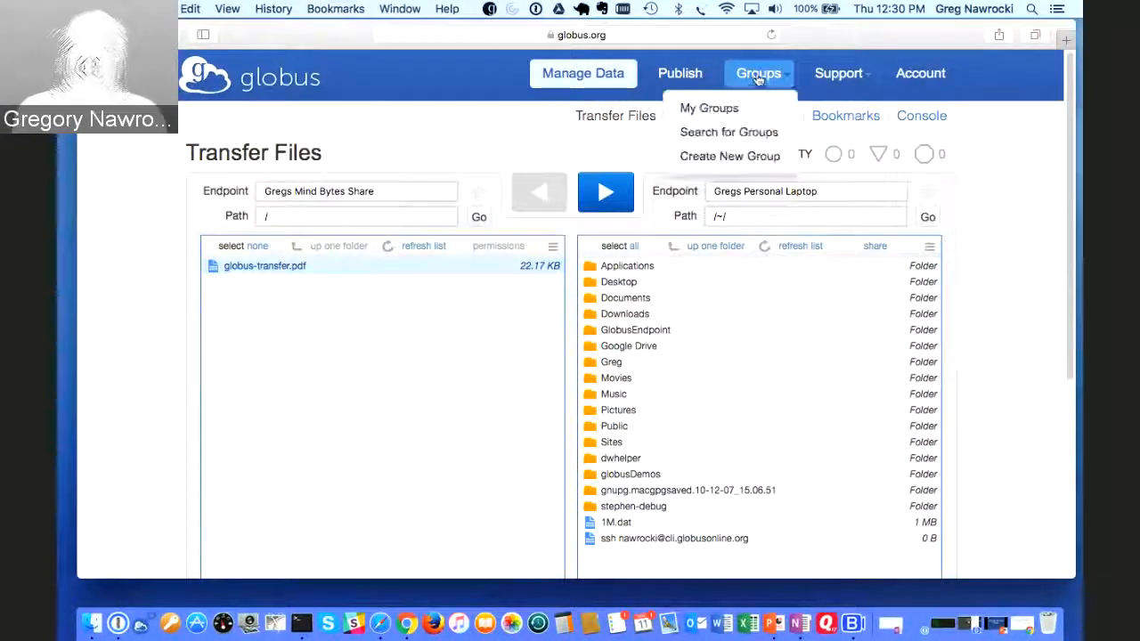
click(729, 134)
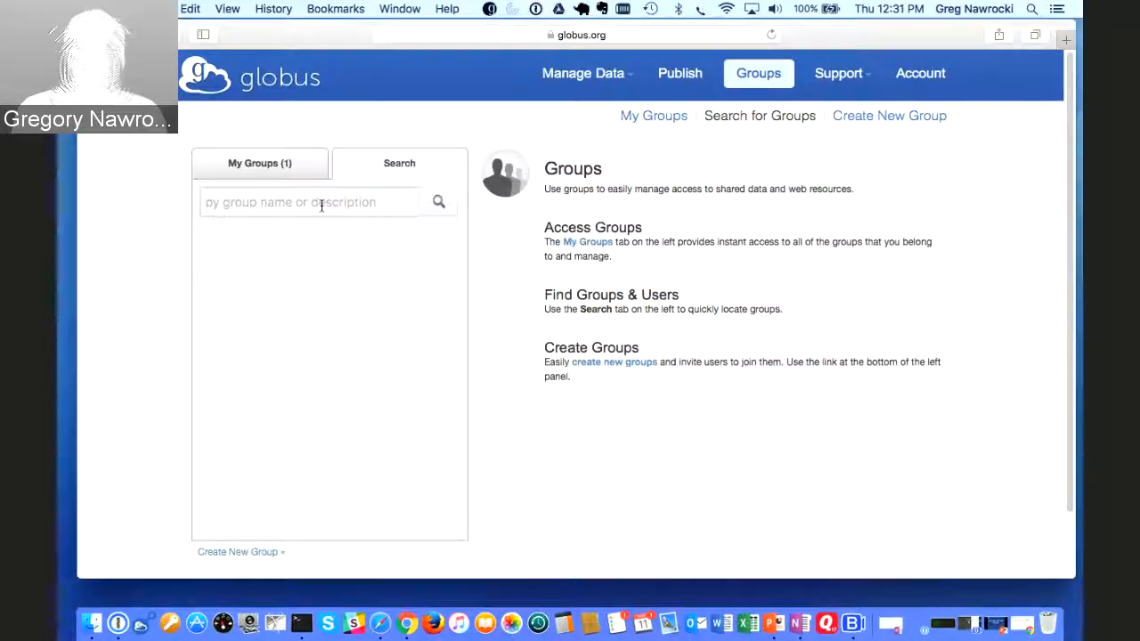
text(Greg)
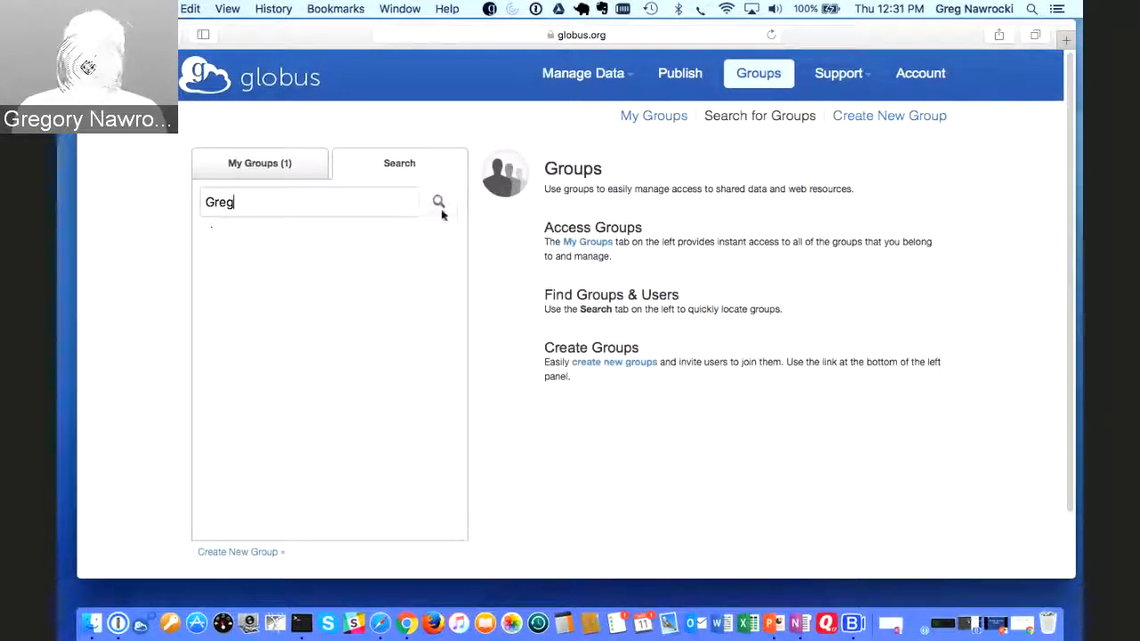
click(439, 206)
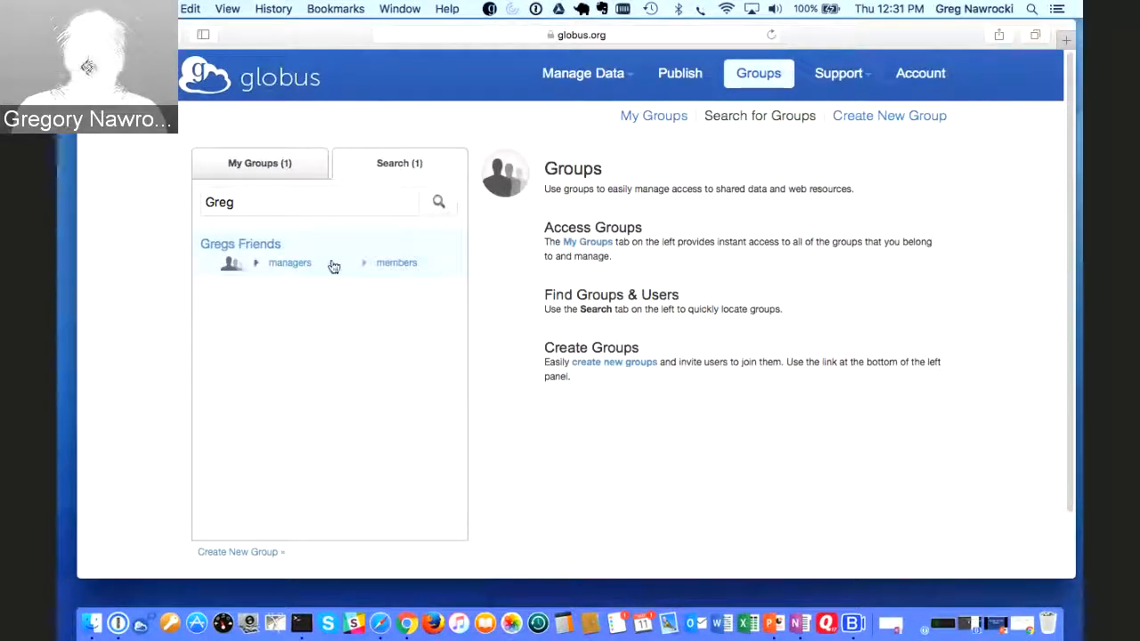
click(257, 247)
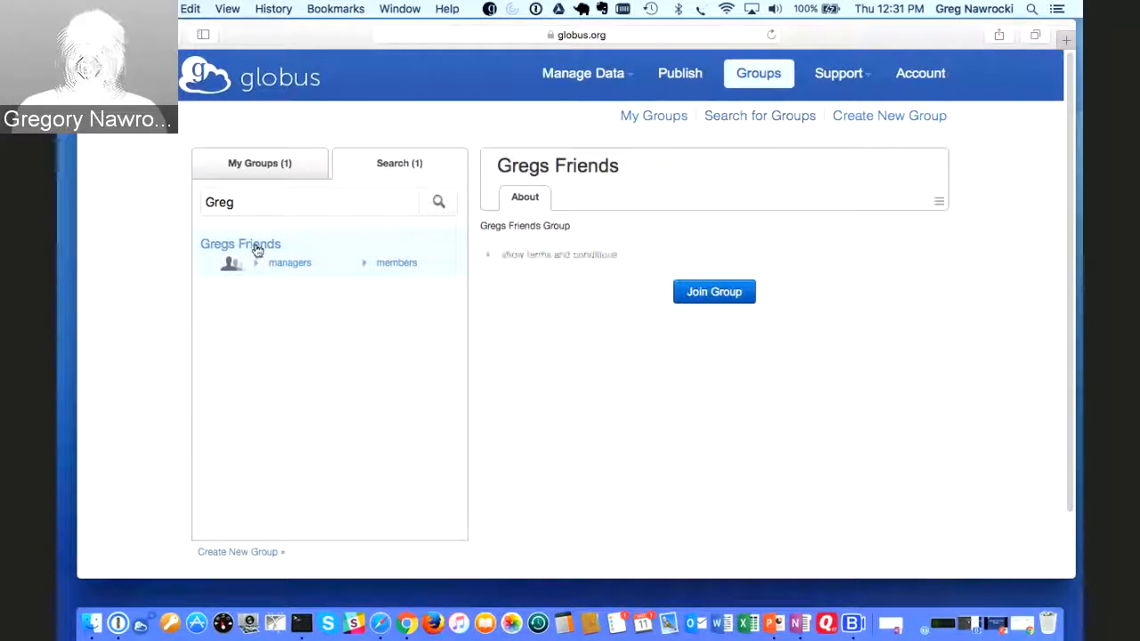
- Join the Friends group, agreeing to its terms and conditions, and submit the membership application
click(713, 294)
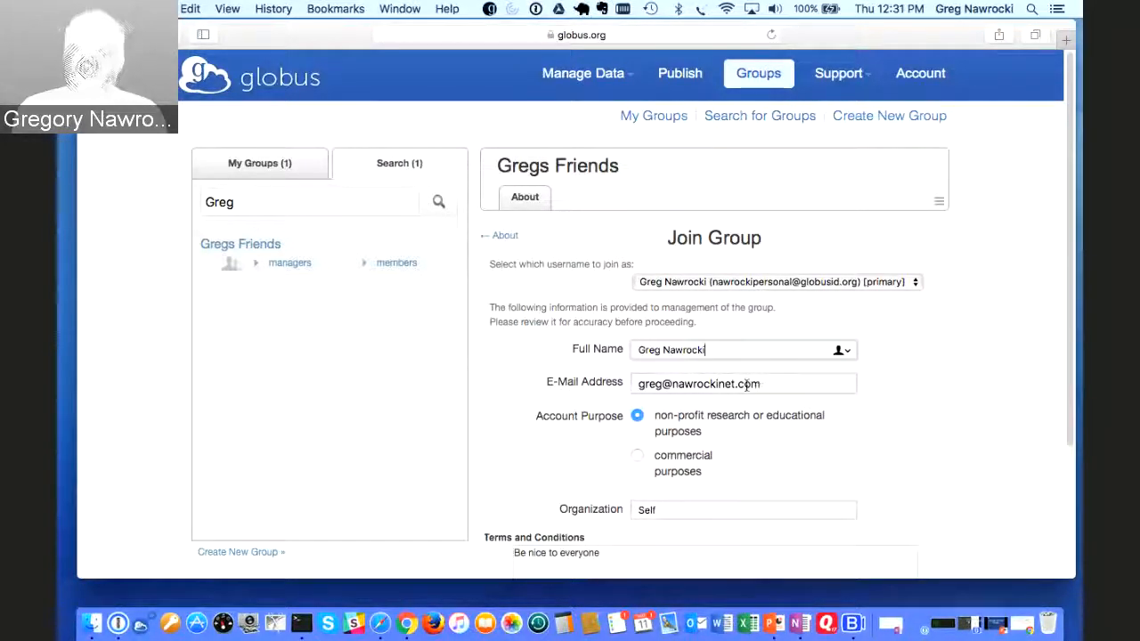
scroll(1000, 464, down, 3)
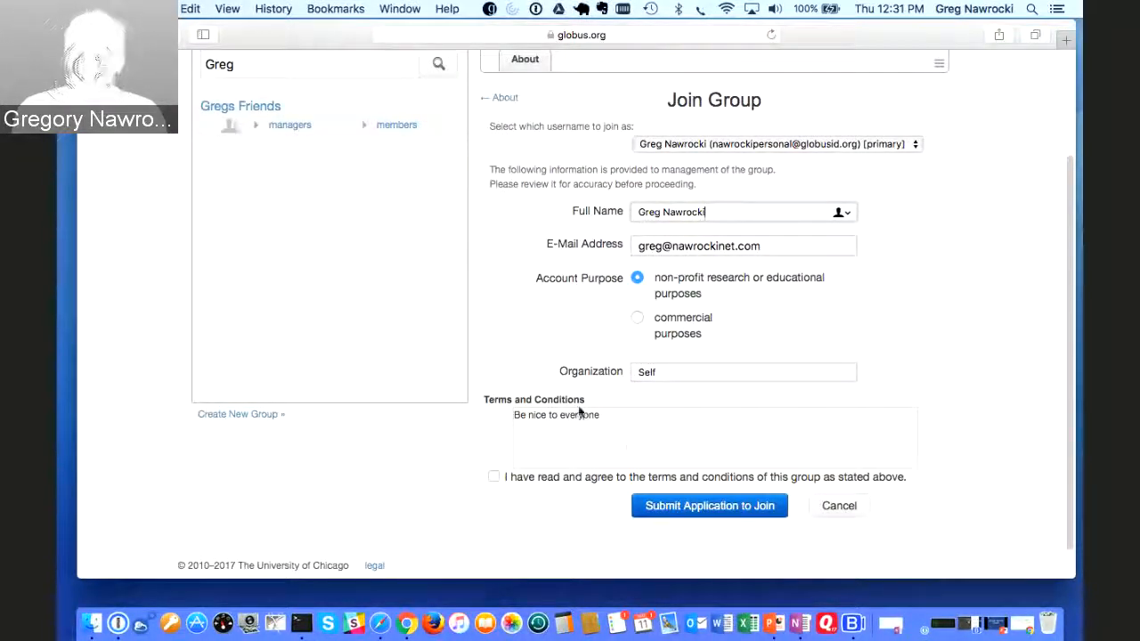
click(494, 478)
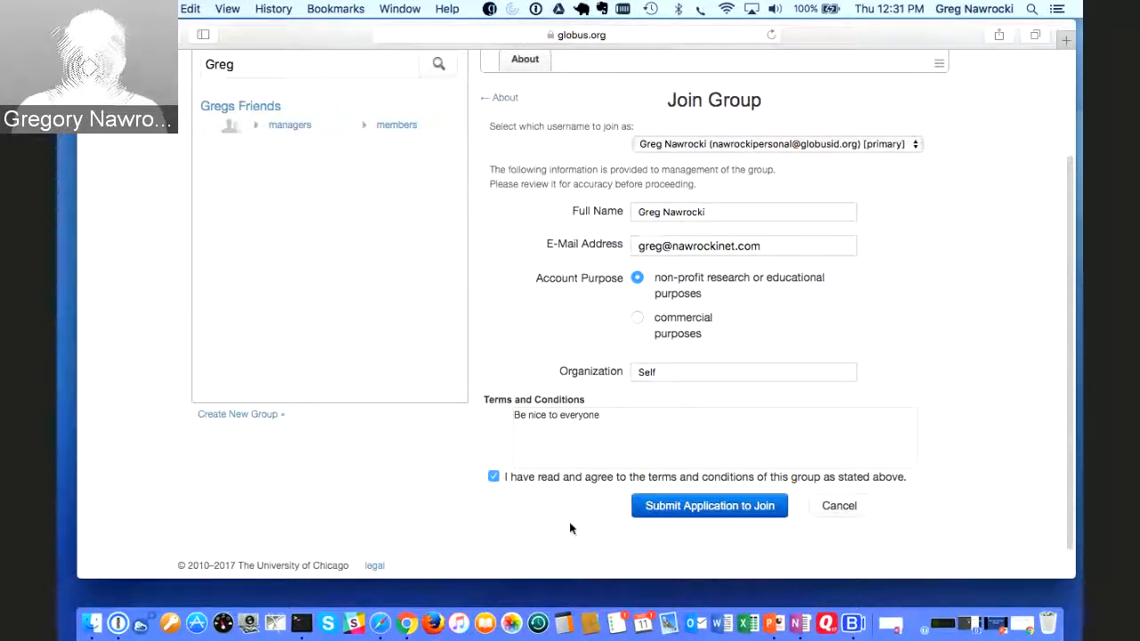
click(725, 512)
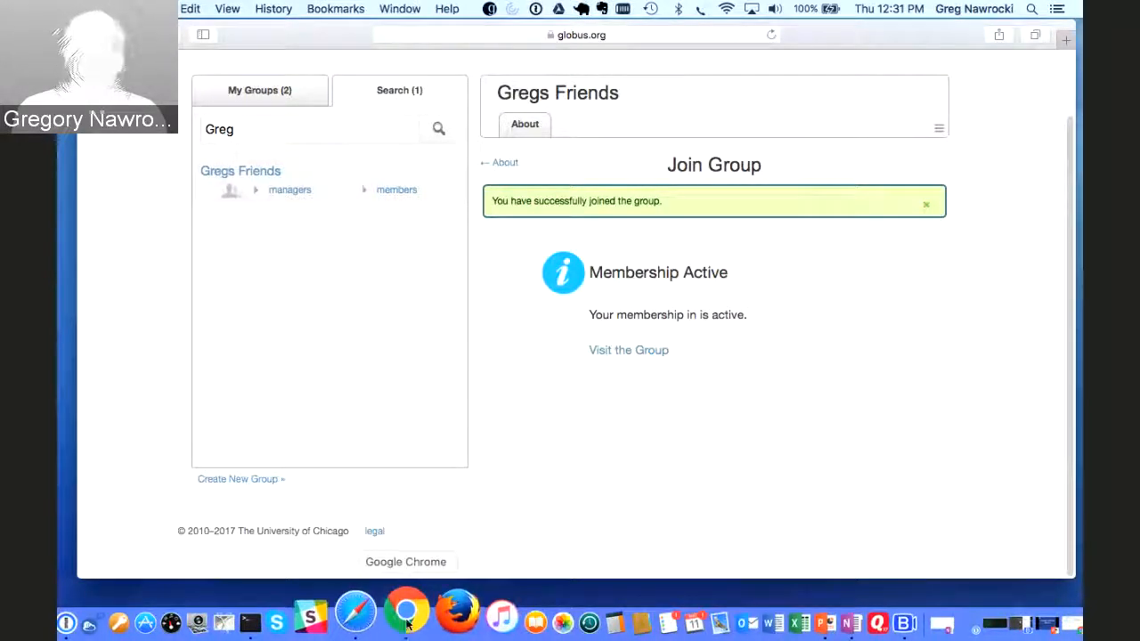
- Switch back to Chrome, leave the group's settings, and open the Transfer Files page
click(406, 623)
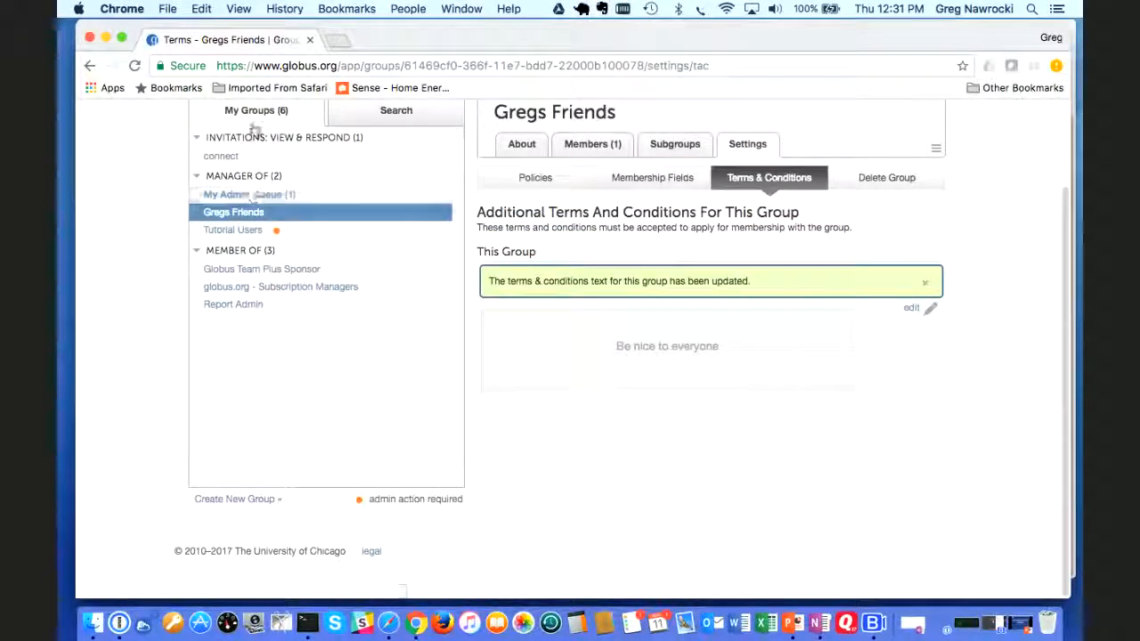
drag(387, 35, 393, 34)
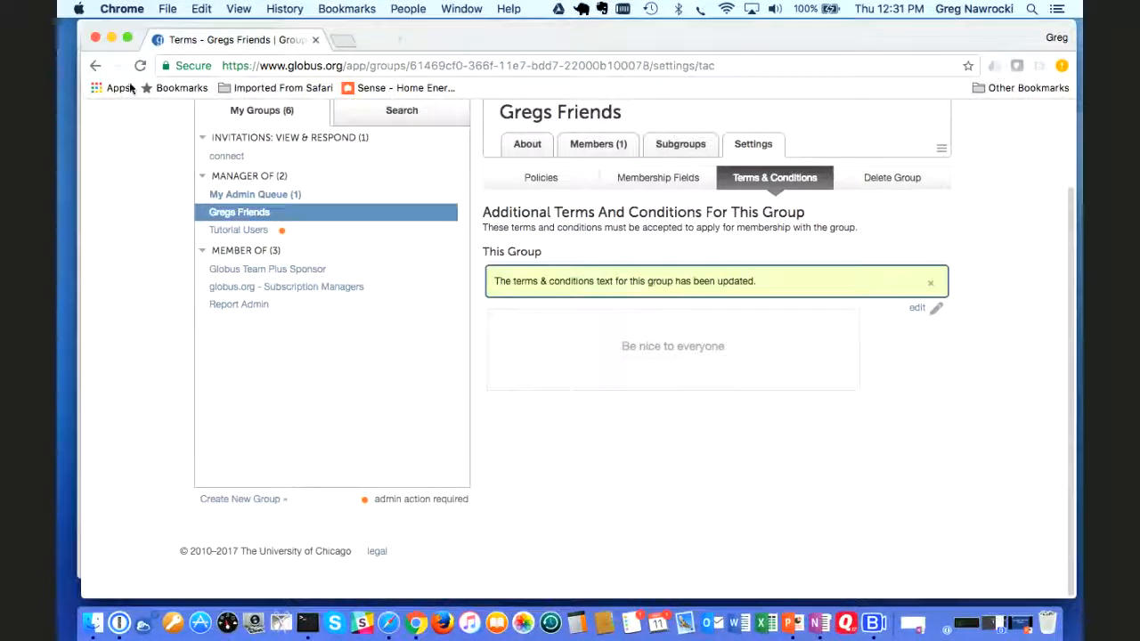
click(98, 66)
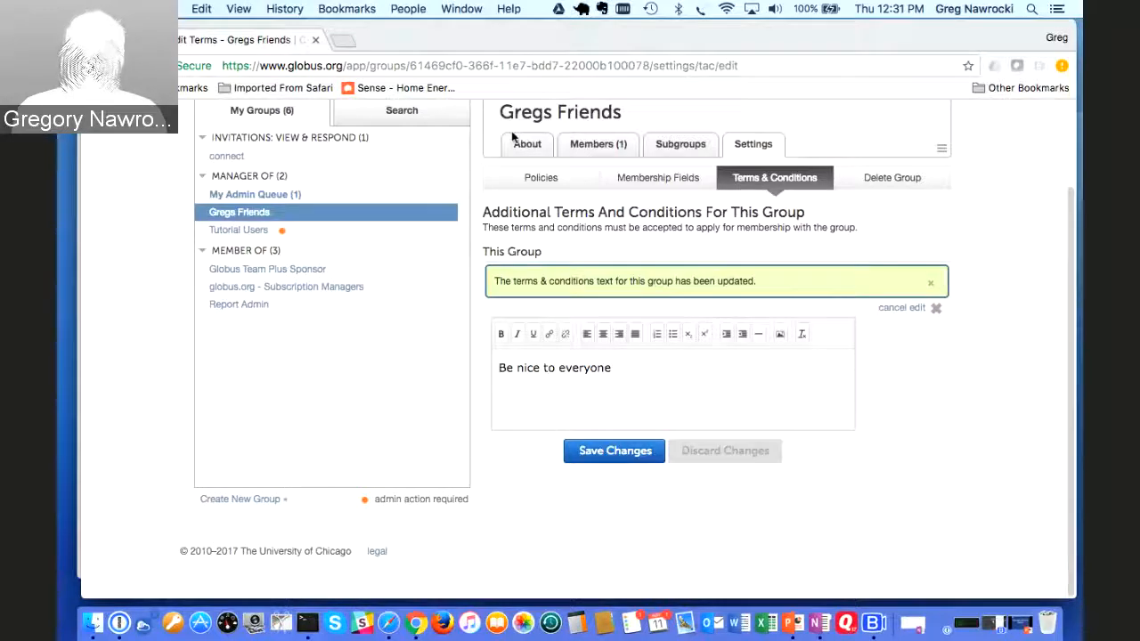
scroll(513, 136, up, 2)
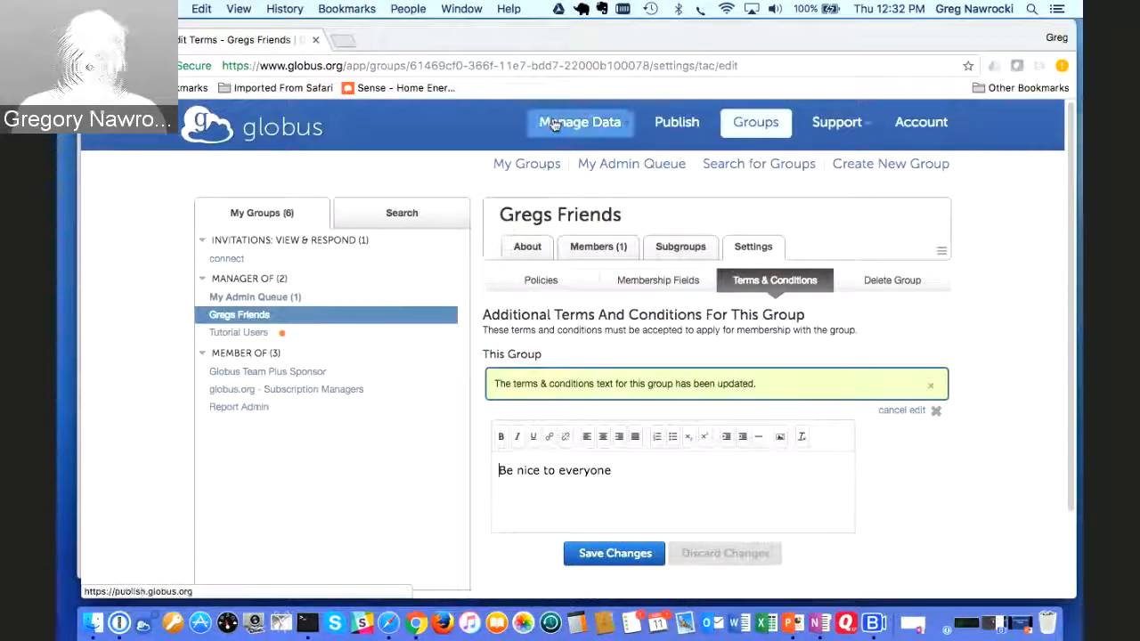
mouse_move(553, 124)
click(552, 155)
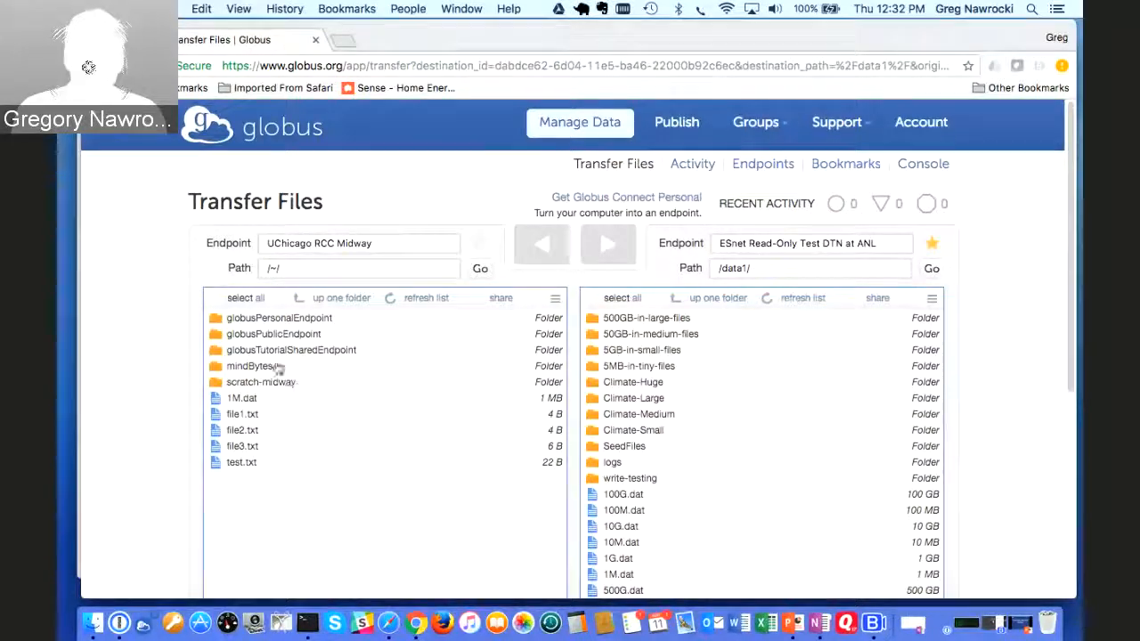
- Browse the UChicago RCC Midway folders and open globusTutorialSharedEndpoint
double_click(276, 334)
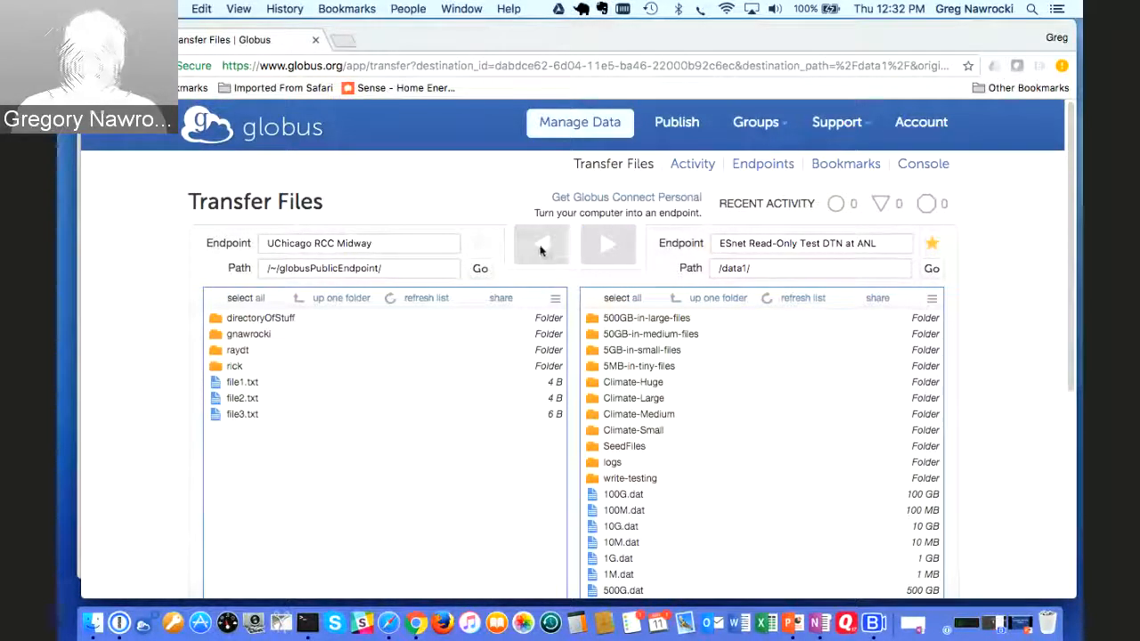
click(333, 301)
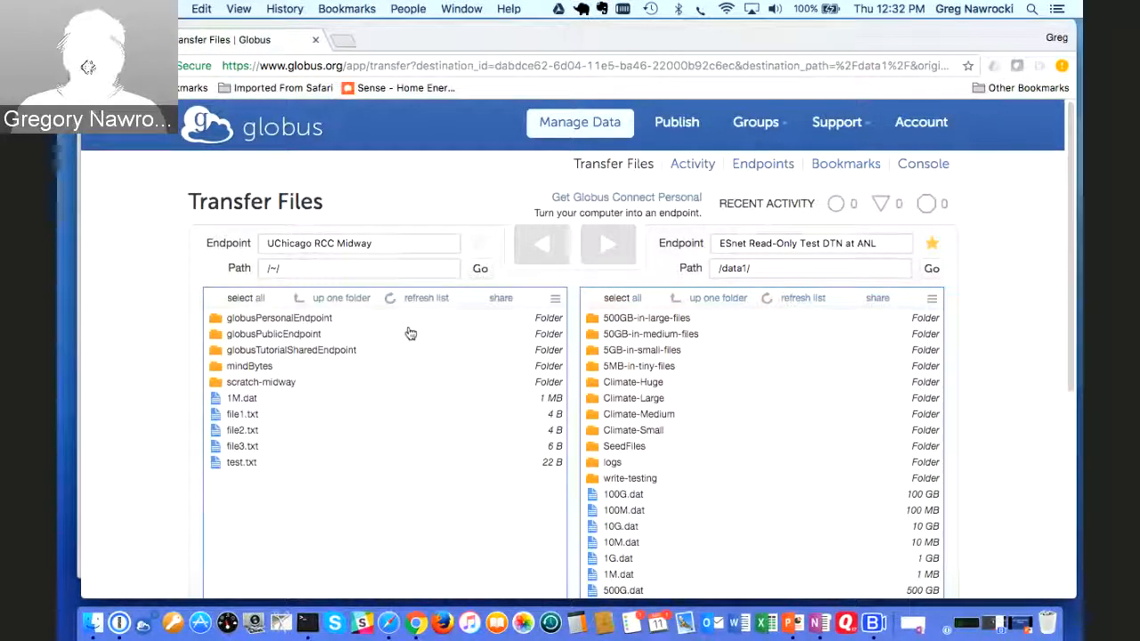
double_click(302, 350)
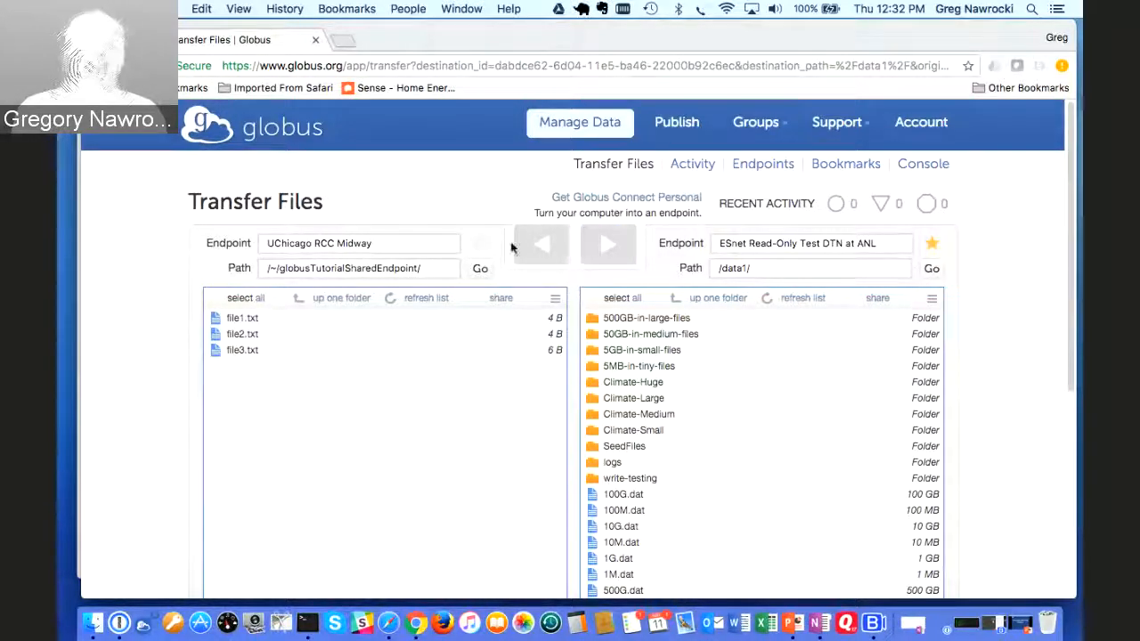
- Create a shared endpoint from this folder, with the owner's first name followed by "Tutorial Share" as display name
click(497, 300)
scroll(376, 398, down, 3)
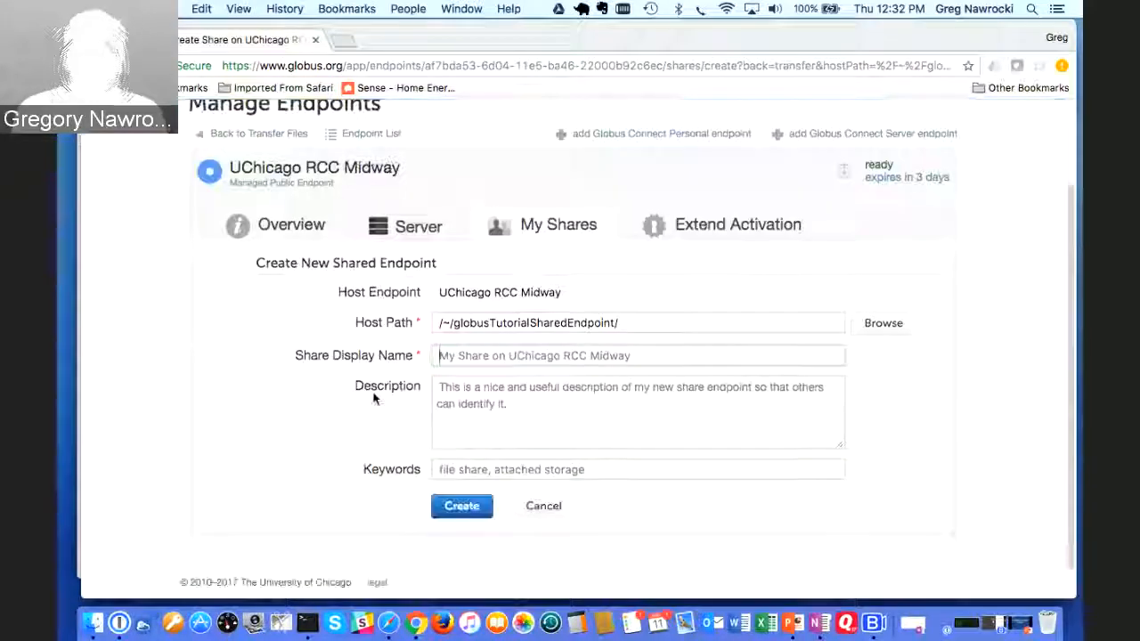
click(575, 355)
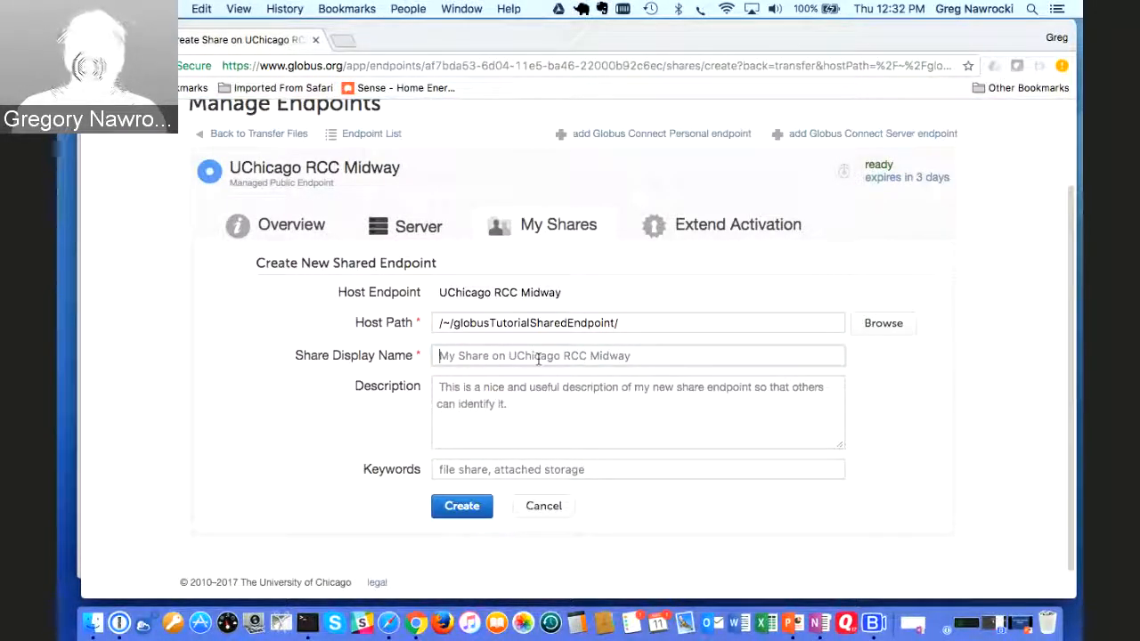
text(Gregs Tutorial Share)
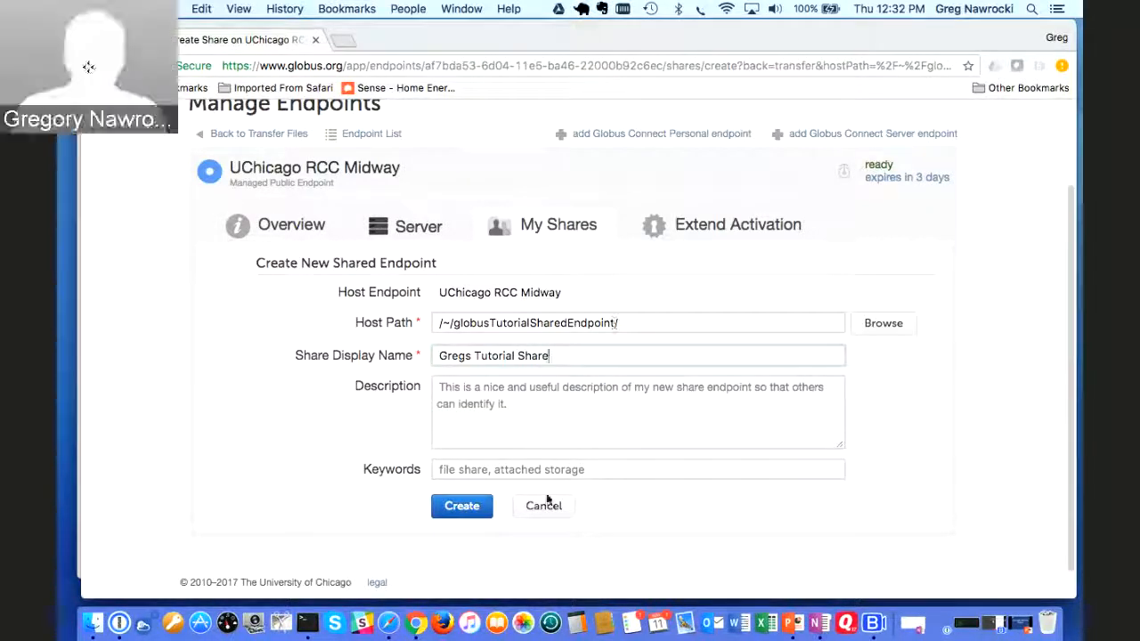
click(457, 511)
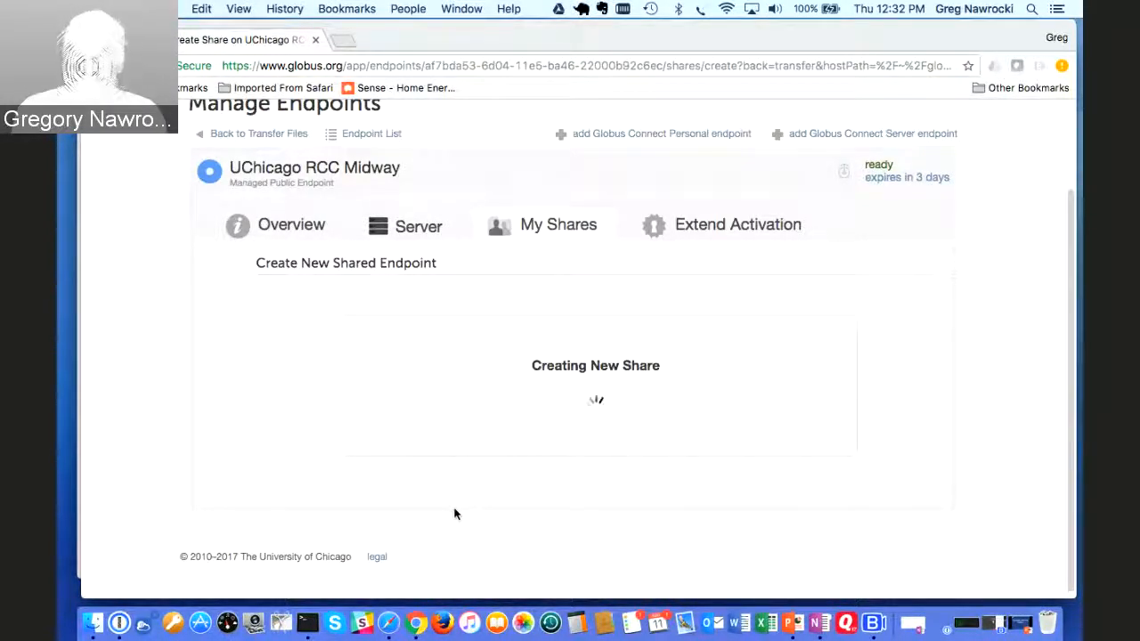
- Share the new endpoint's root path with the owner's Friends group, granting read permission
scroll(464, 492, down, 4)
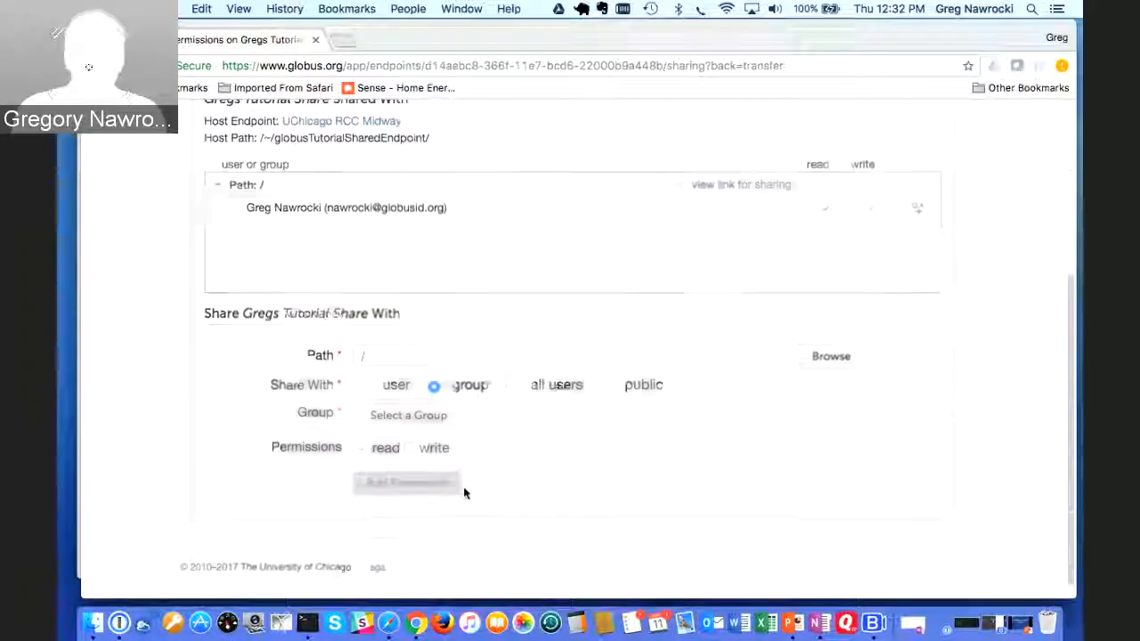
click(428, 417)
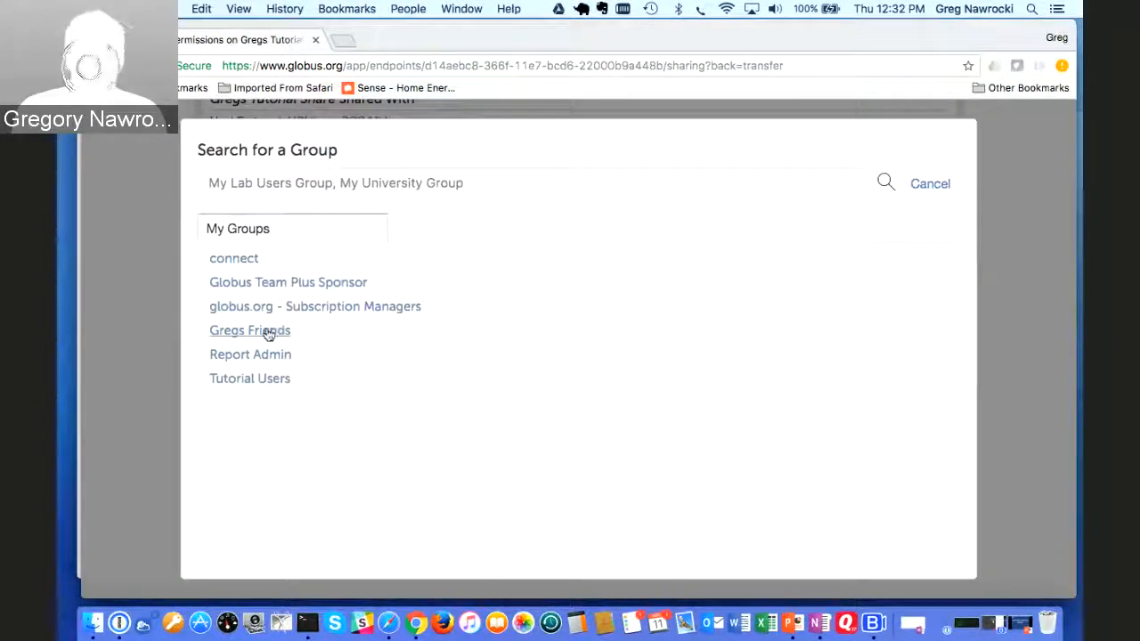
click(268, 334)
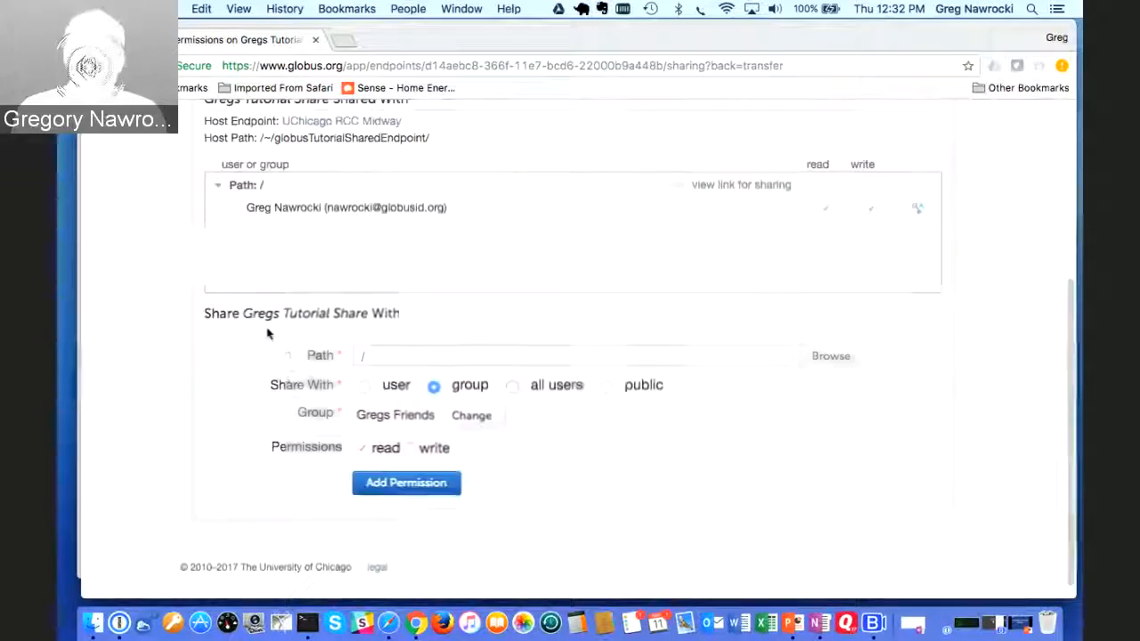
click(423, 493)
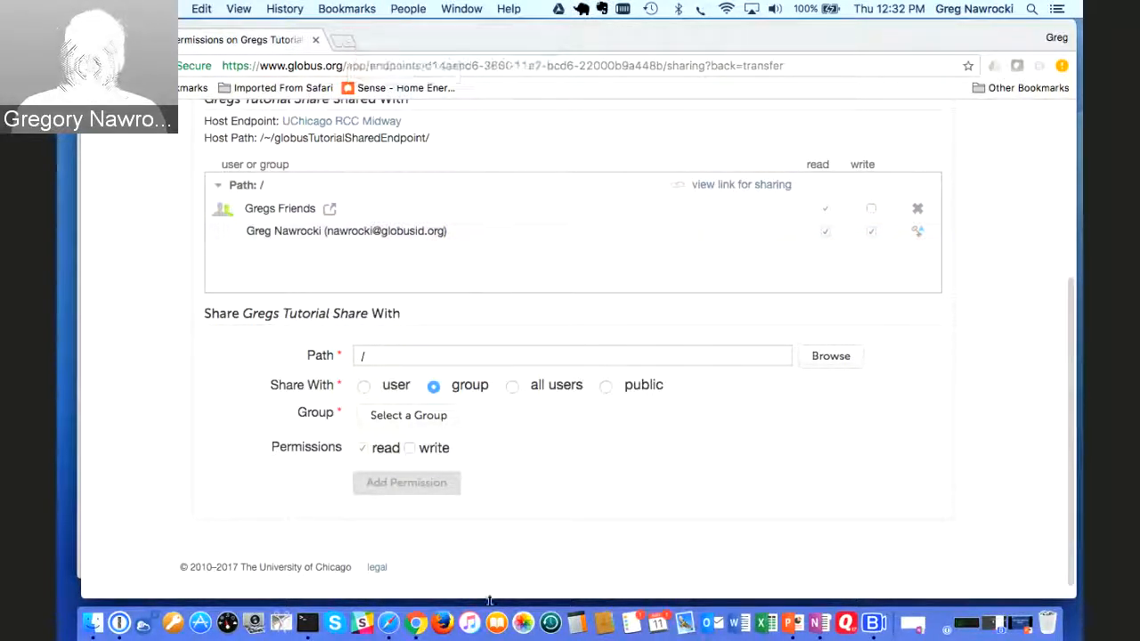
- Switch to Safari as the other user and open the owner's Tutorial Share as an endpoint on the Transfer Files page
click(384, 615)
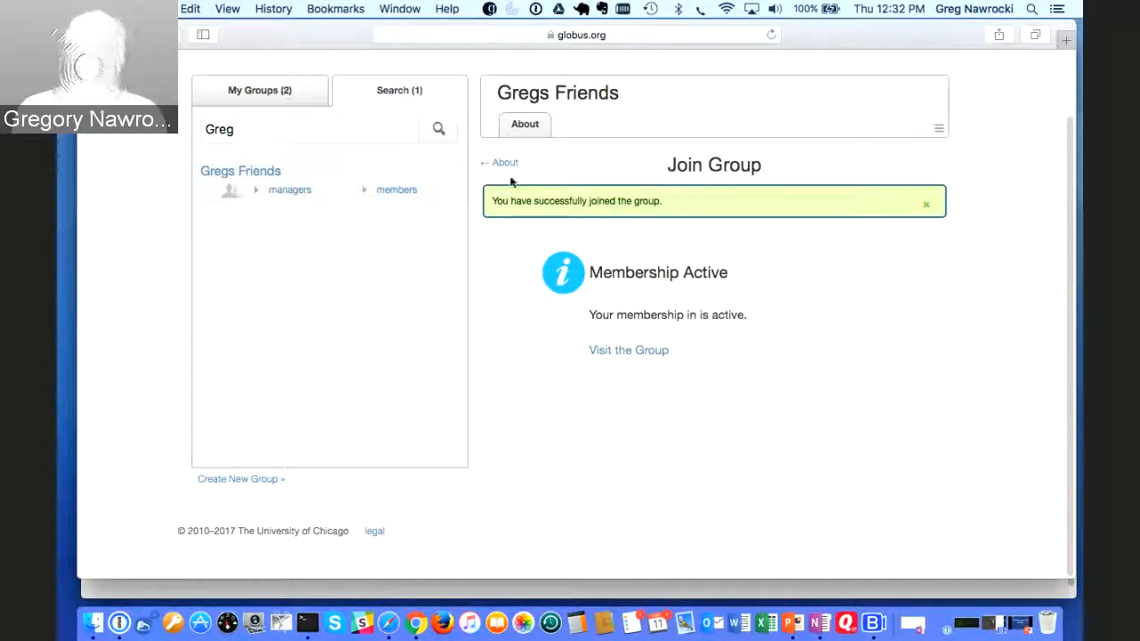
scroll(510, 181, up, 2)
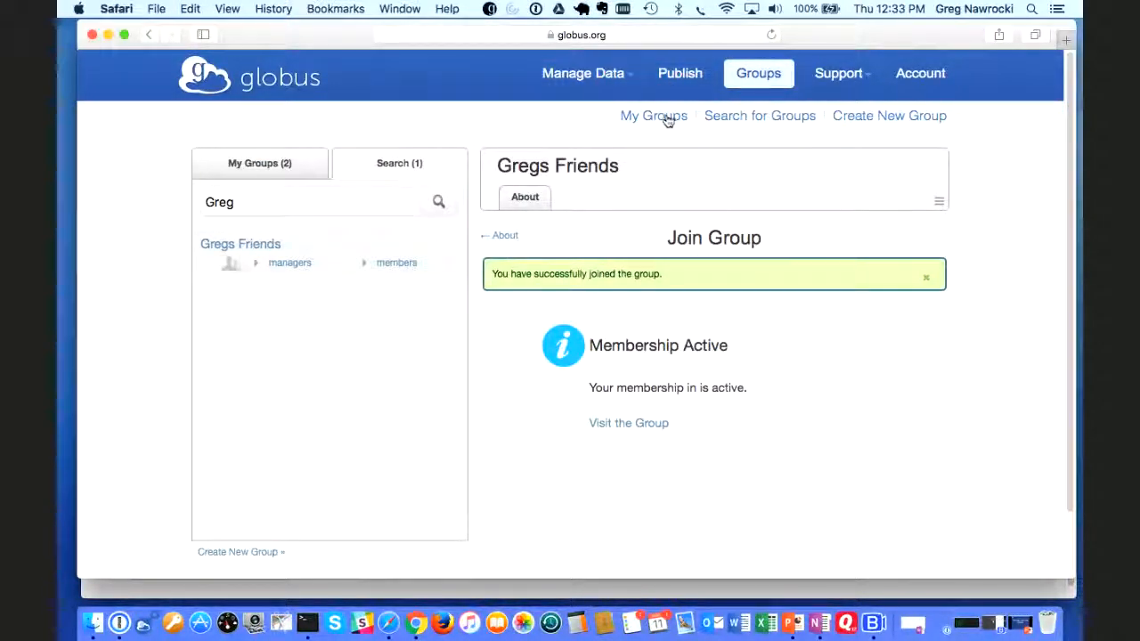
click(596, 109)
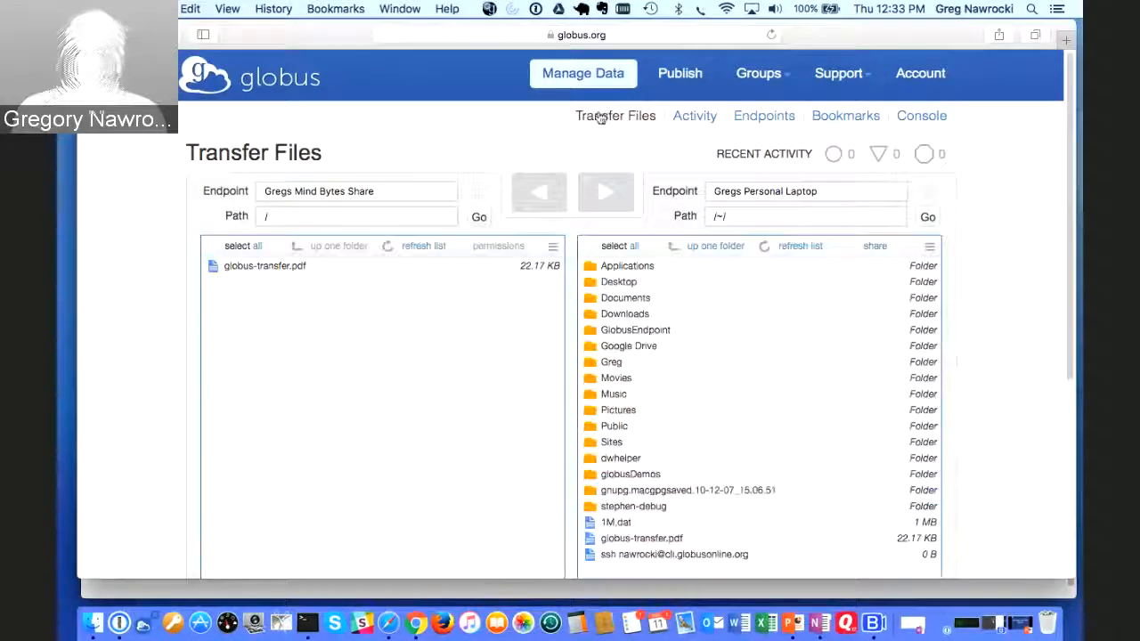
click(374, 192)
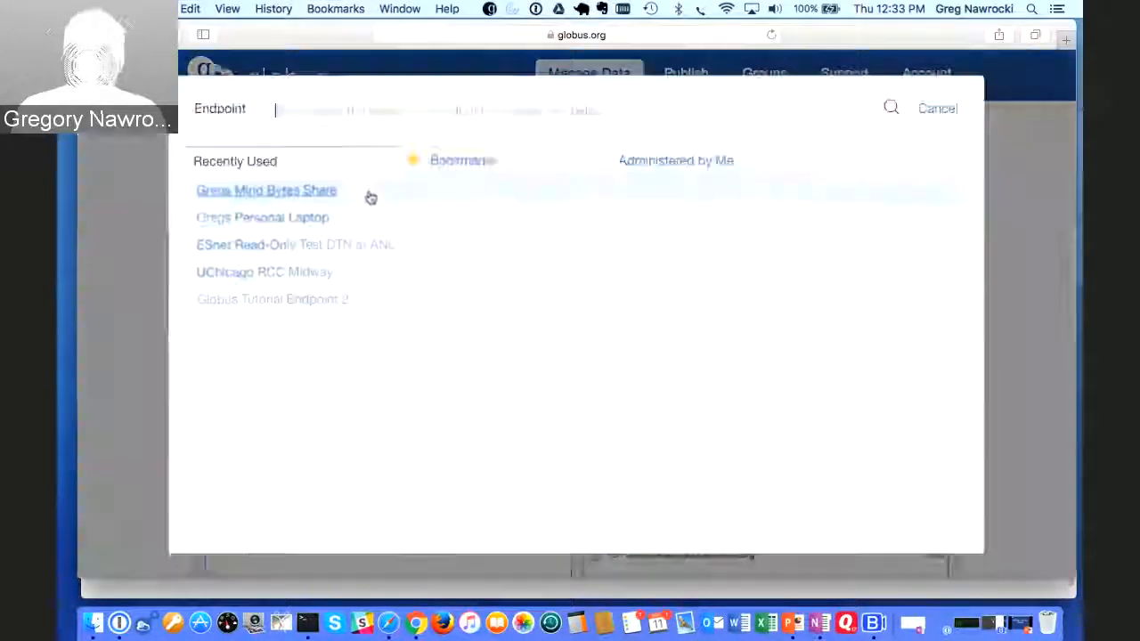
text(Gre)
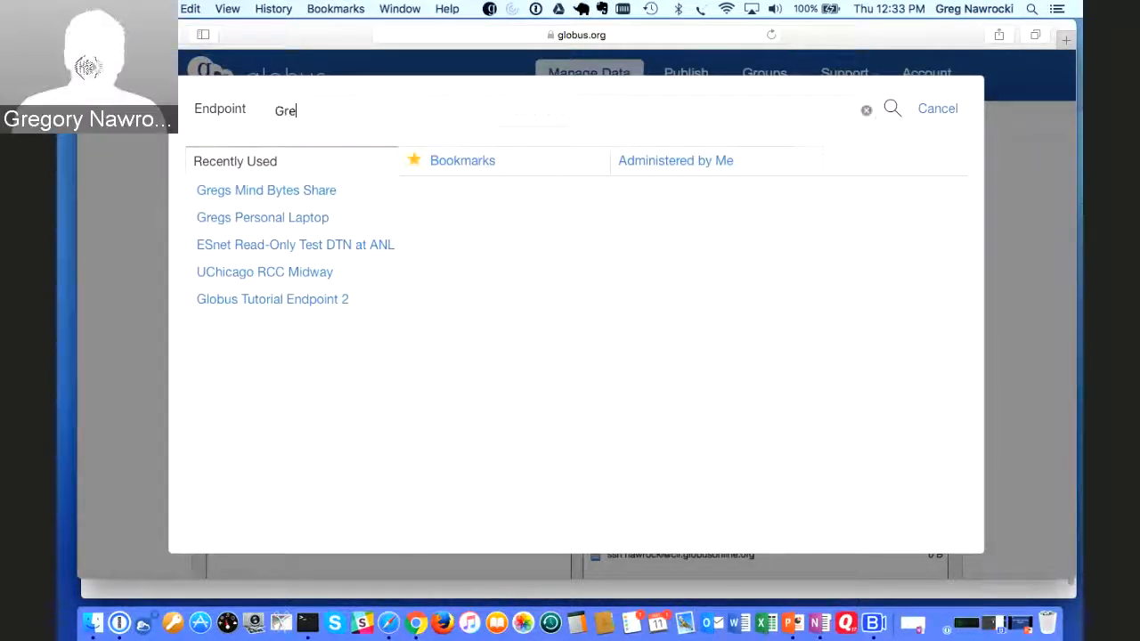
text(gs)
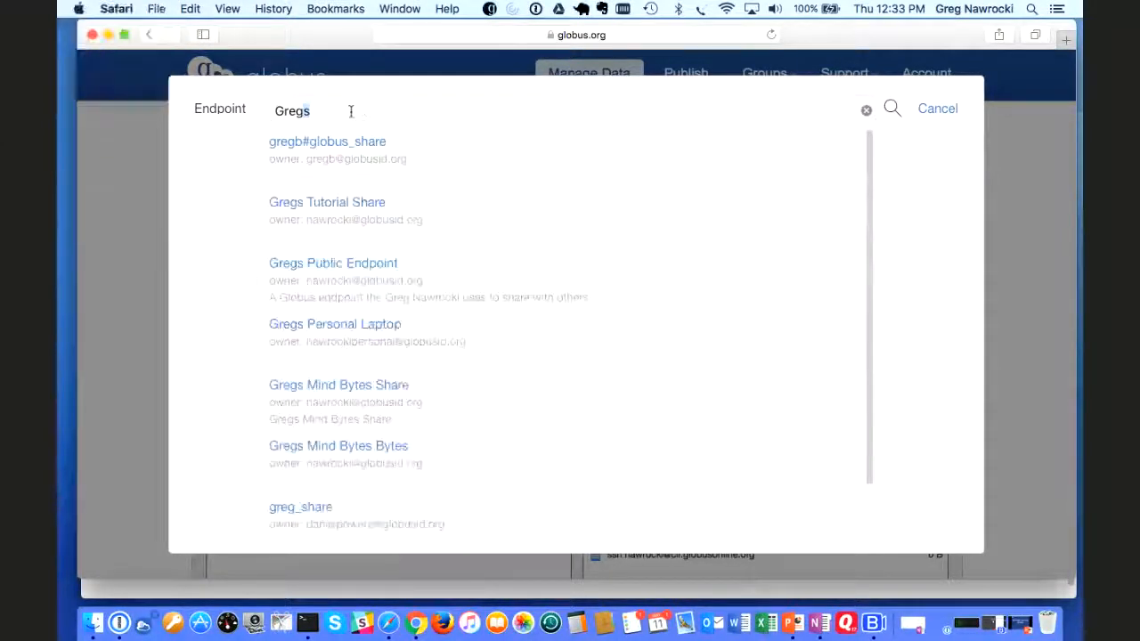
click(362, 213)
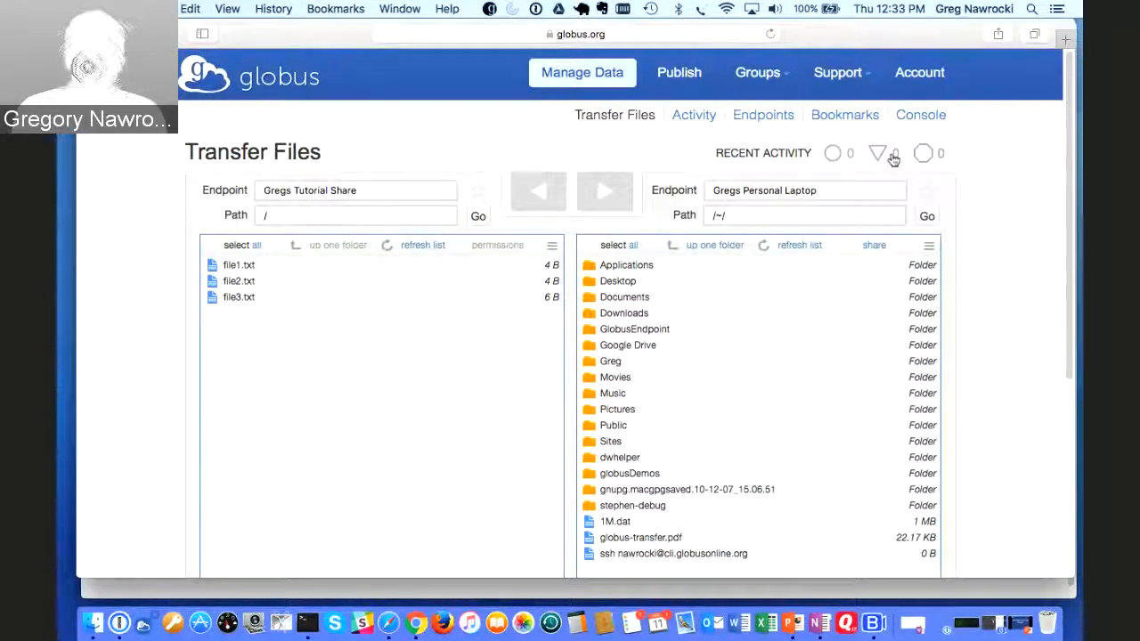
- Open the management console page as the other user, and switch to Chrome to open the console under the owner's account
click(921, 115)
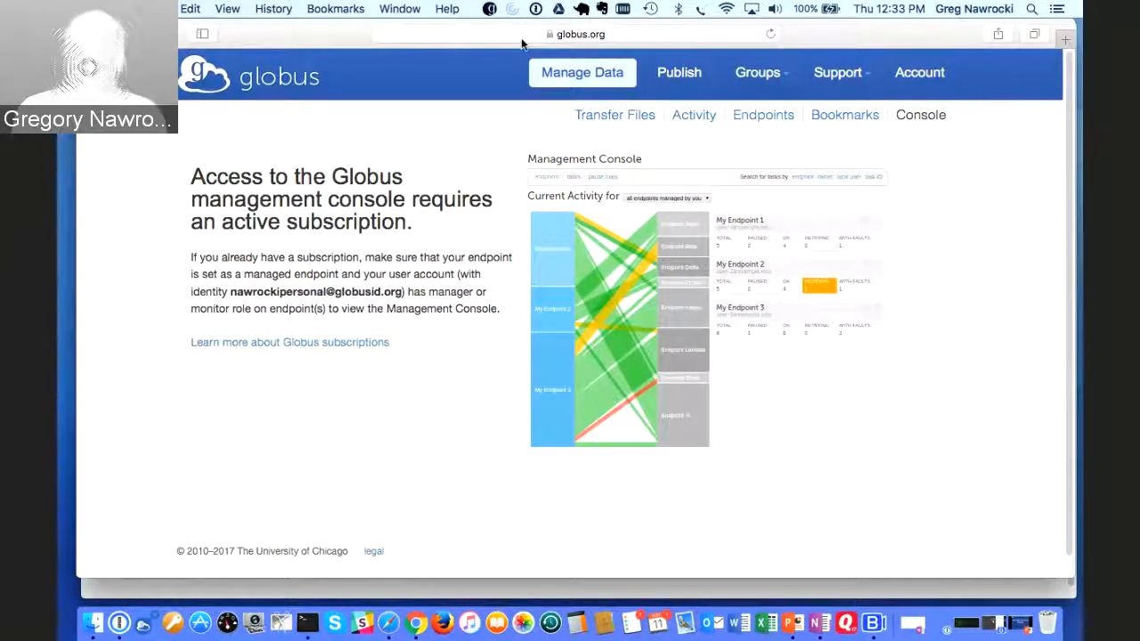
click(406, 611)
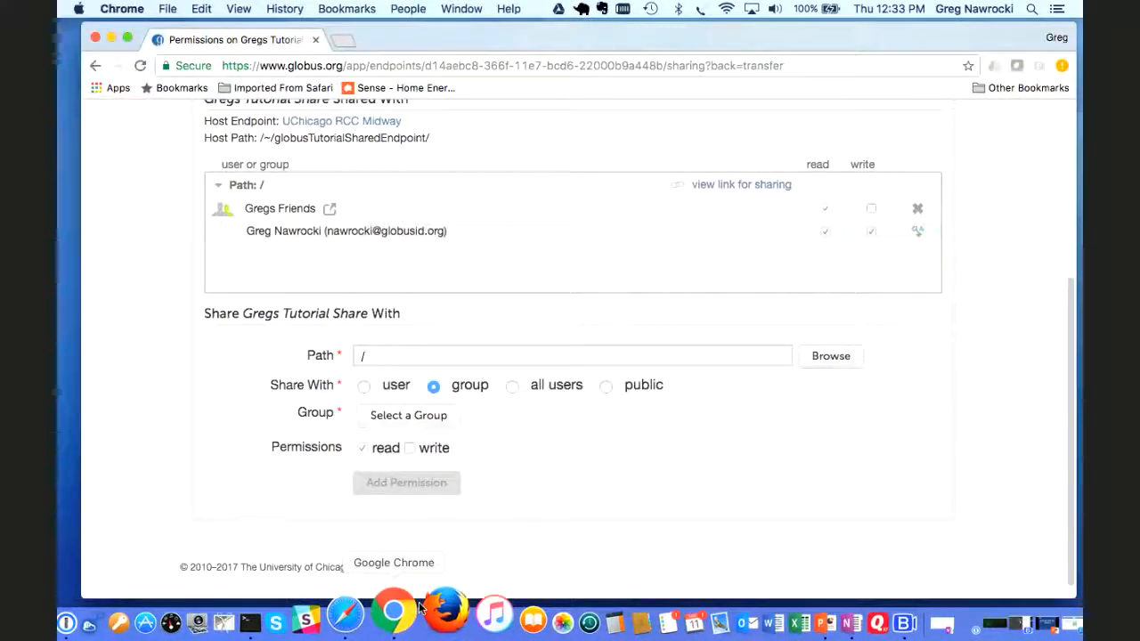
scroll(695, 341, up, 5)
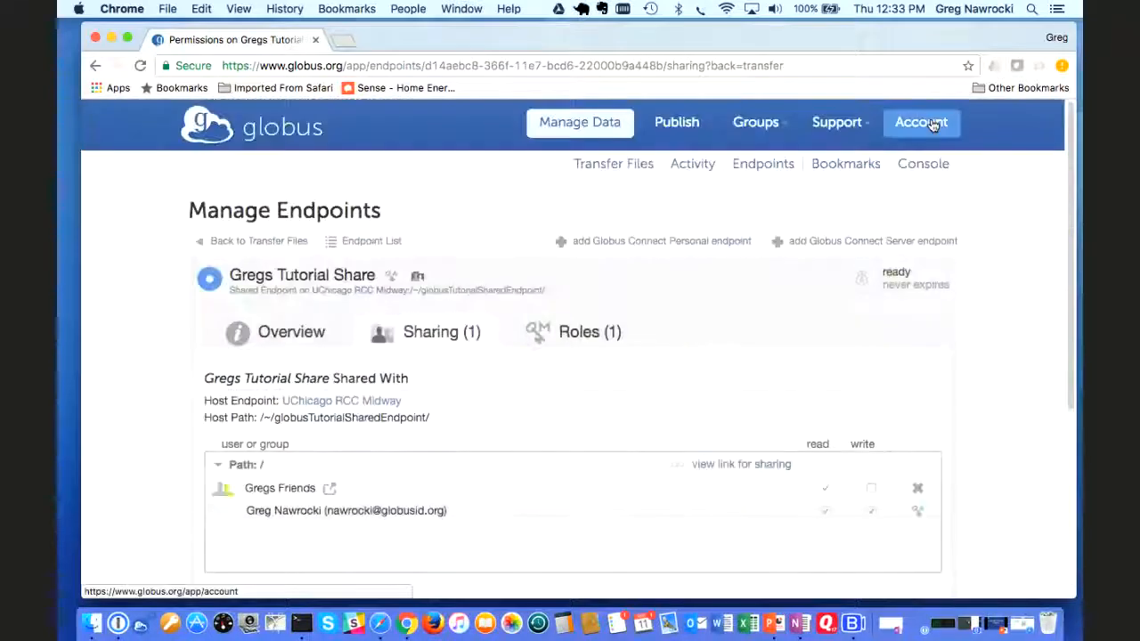
click(920, 163)
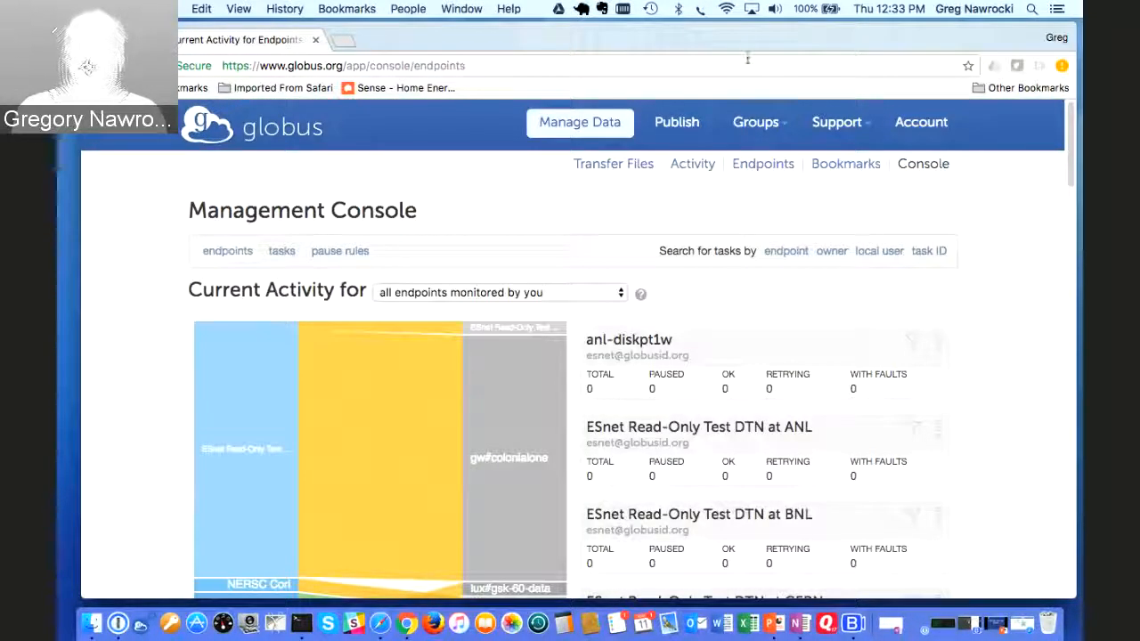
- View the console's current activity for endpoints owned by the user's own identity, and return to all endpoints monitored by you
scroll(661, 254, down, 3)
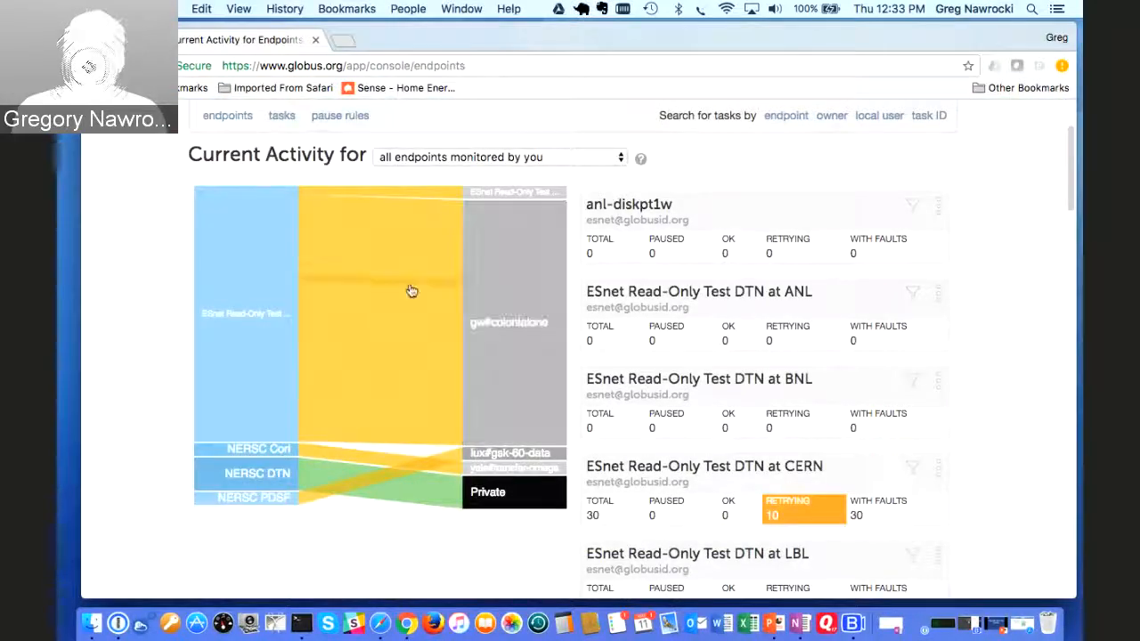
click(618, 159)
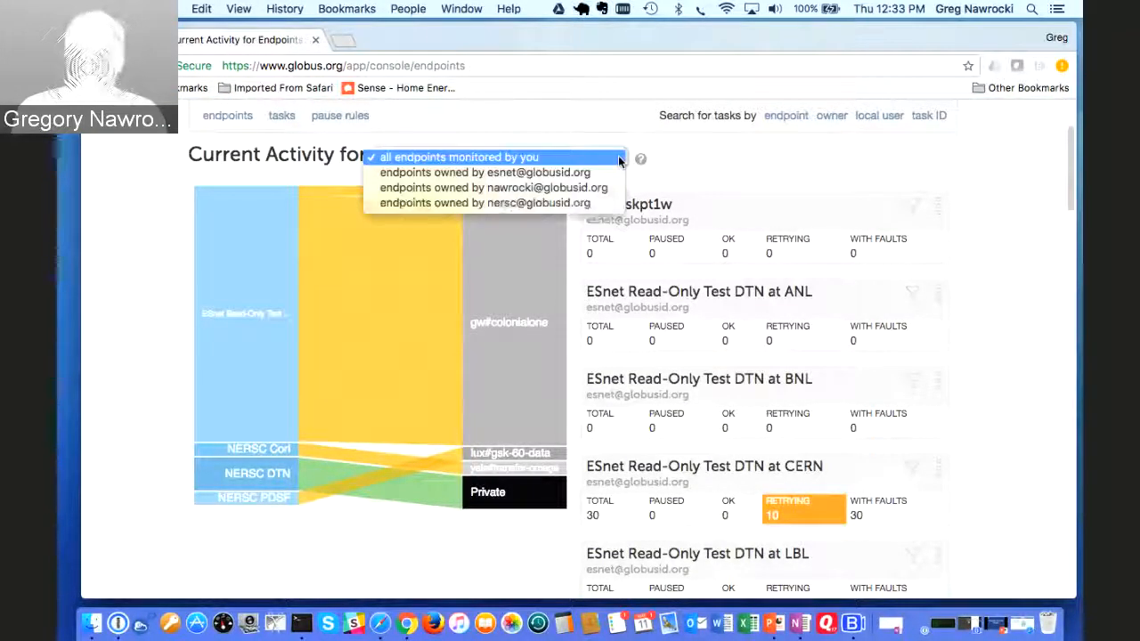
click(558, 190)
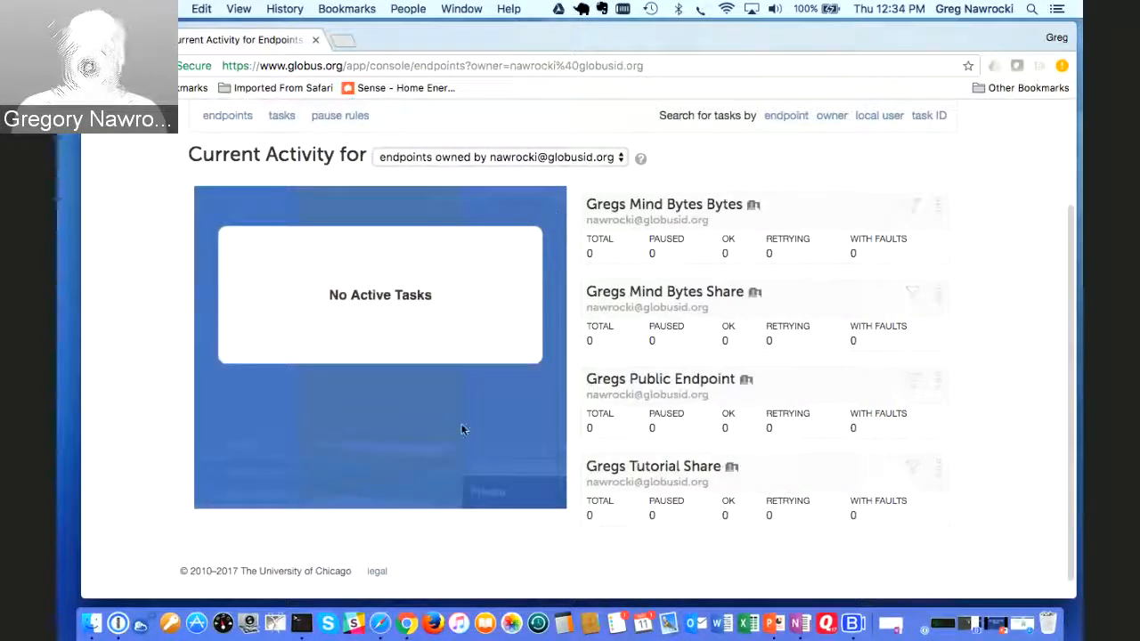
click(623, 157)
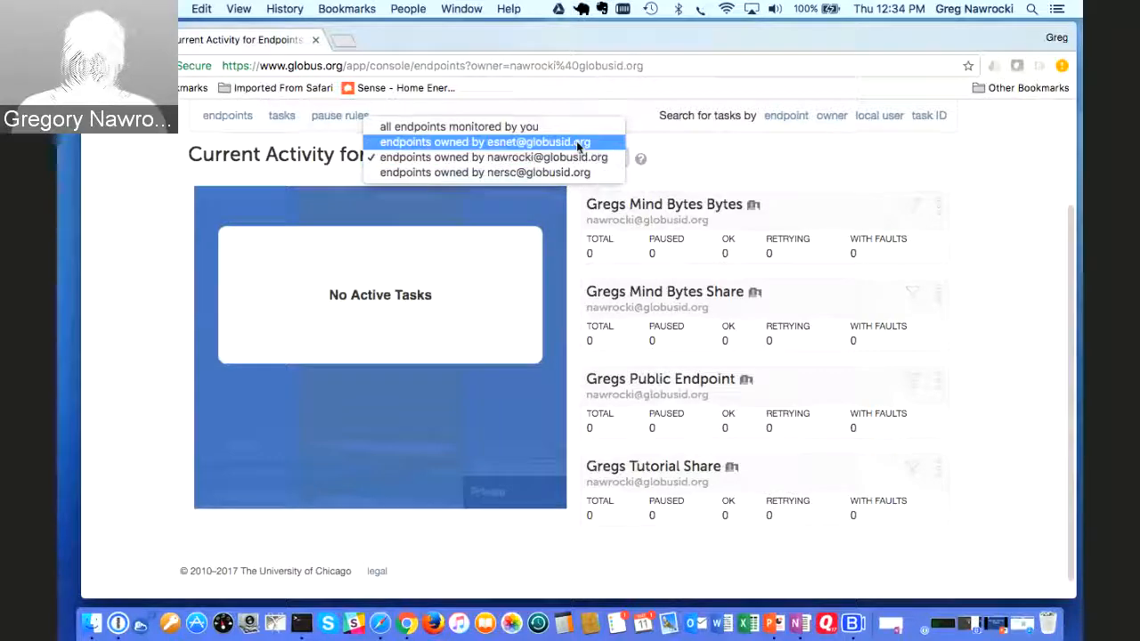
click(567, 131)
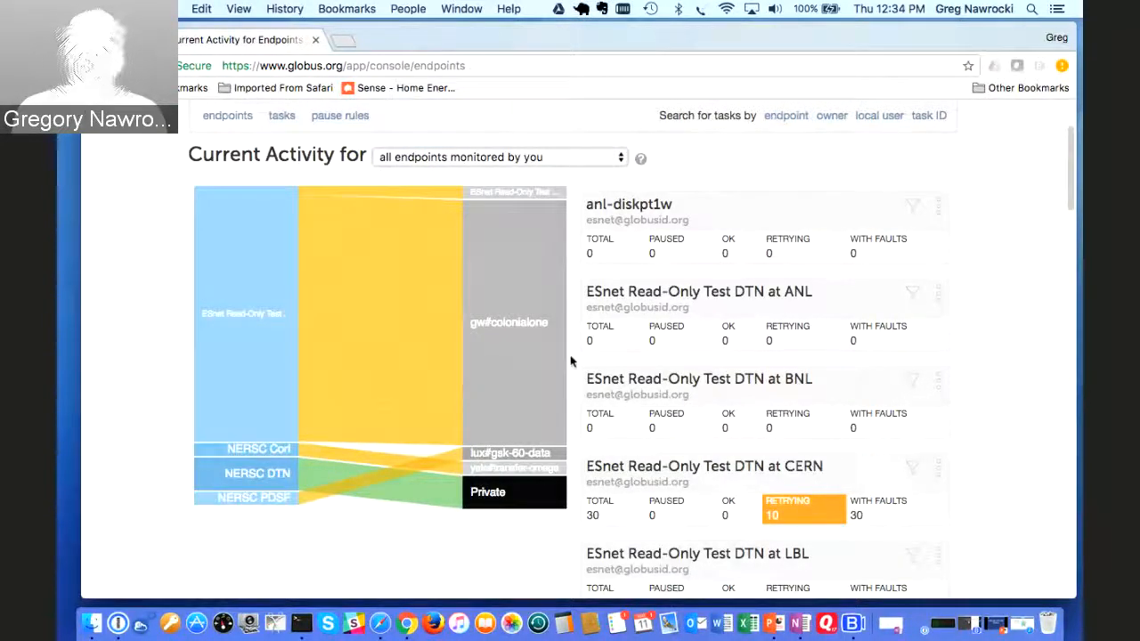
click(472, 371)
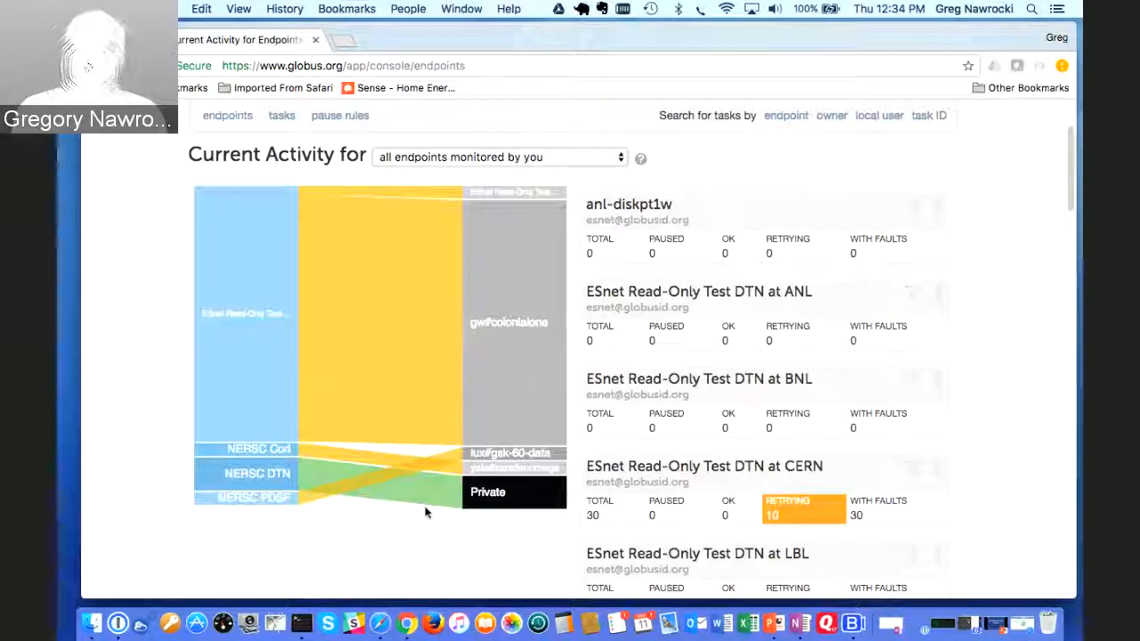
scroll(426, 514, up, 3)
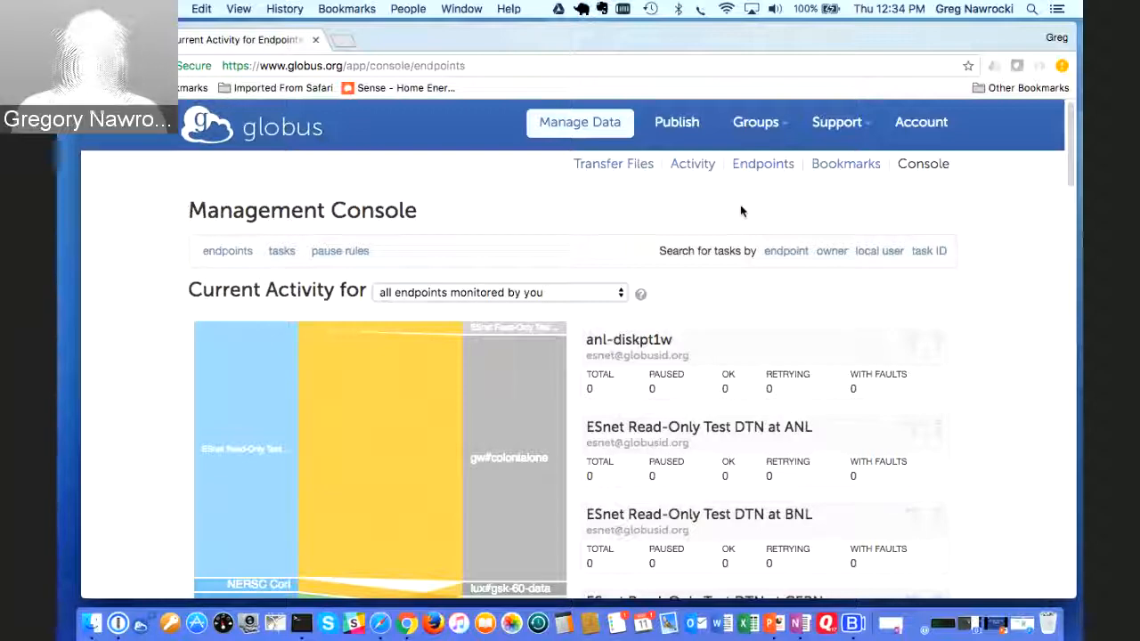
- Open the saved bookmarks and load the Globus Usage Reports bookmark on the Transfer Files page
click(643, 60)
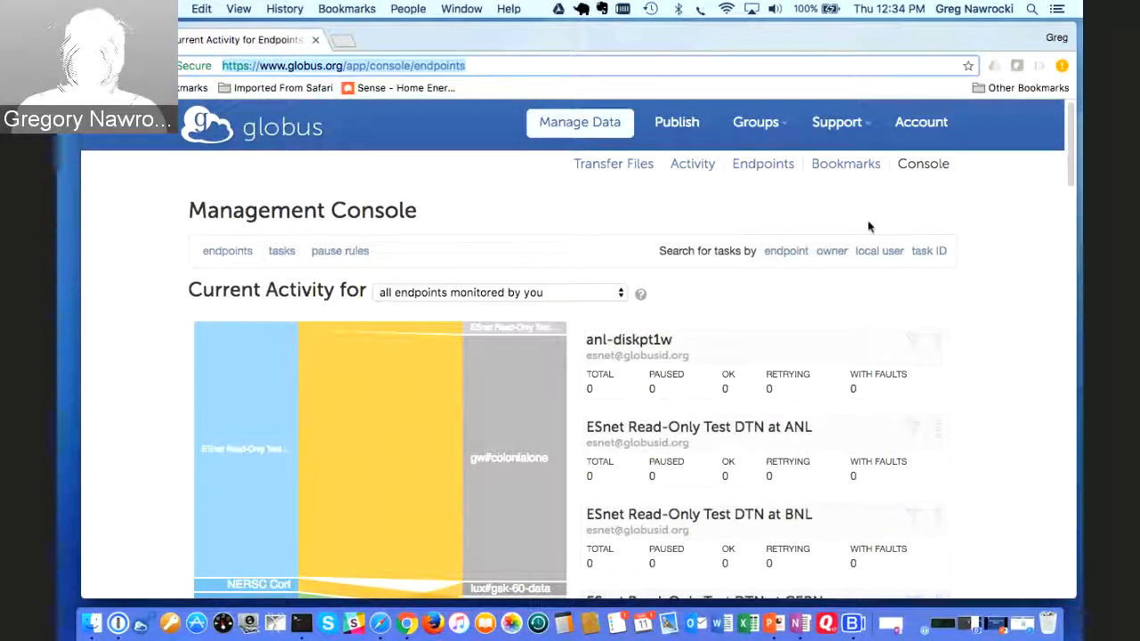
drag(861, 30, 837, 27)
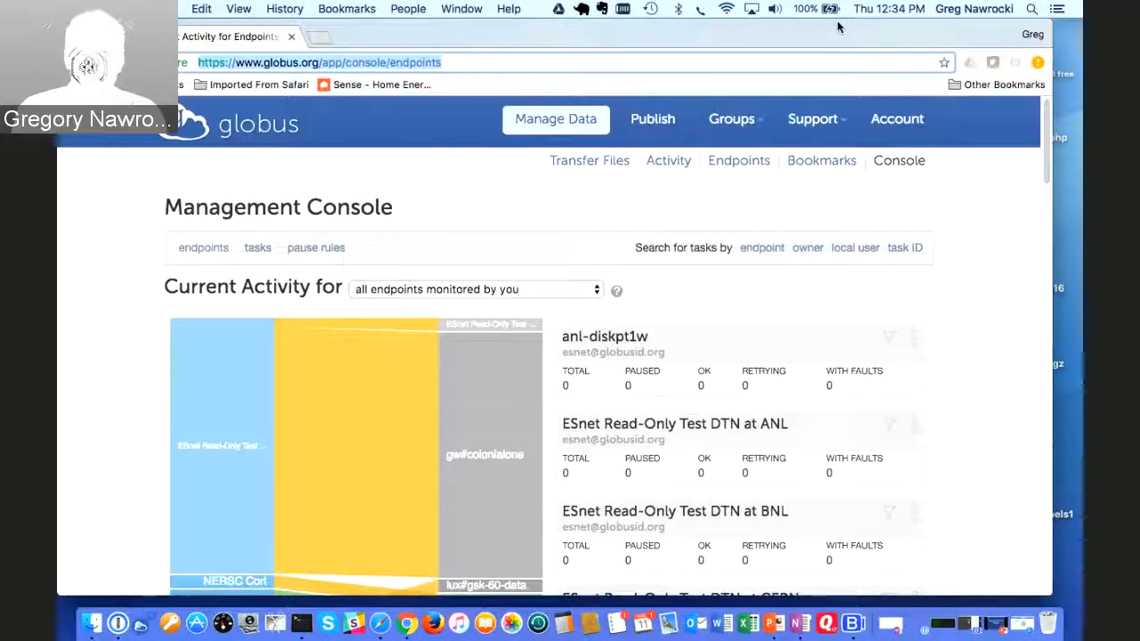
click(818, 160)
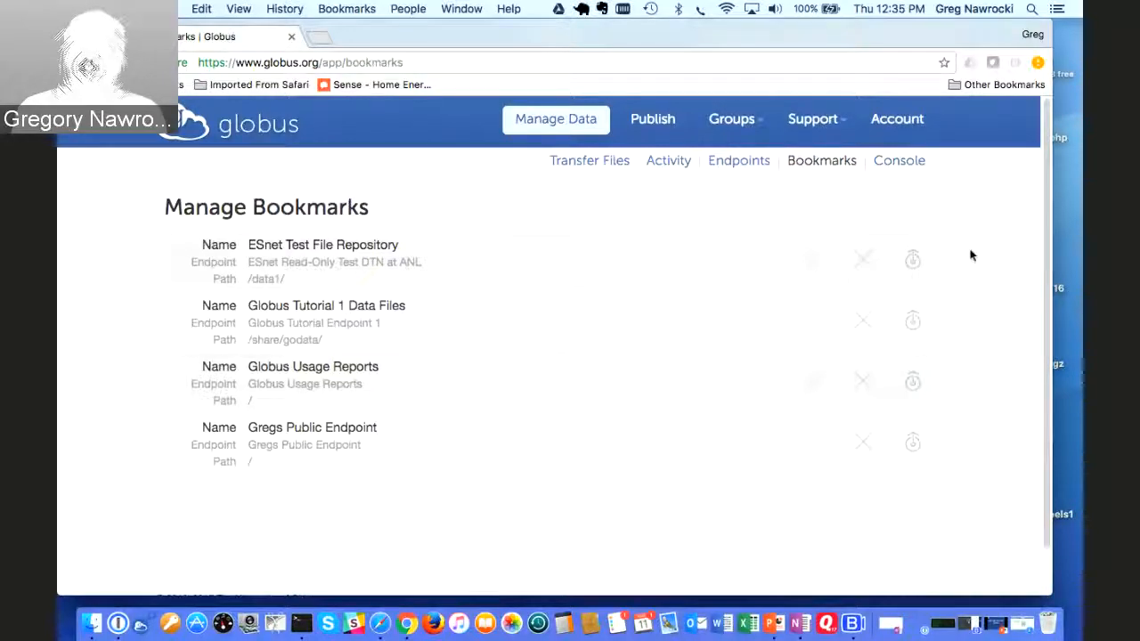
click(912, 382)
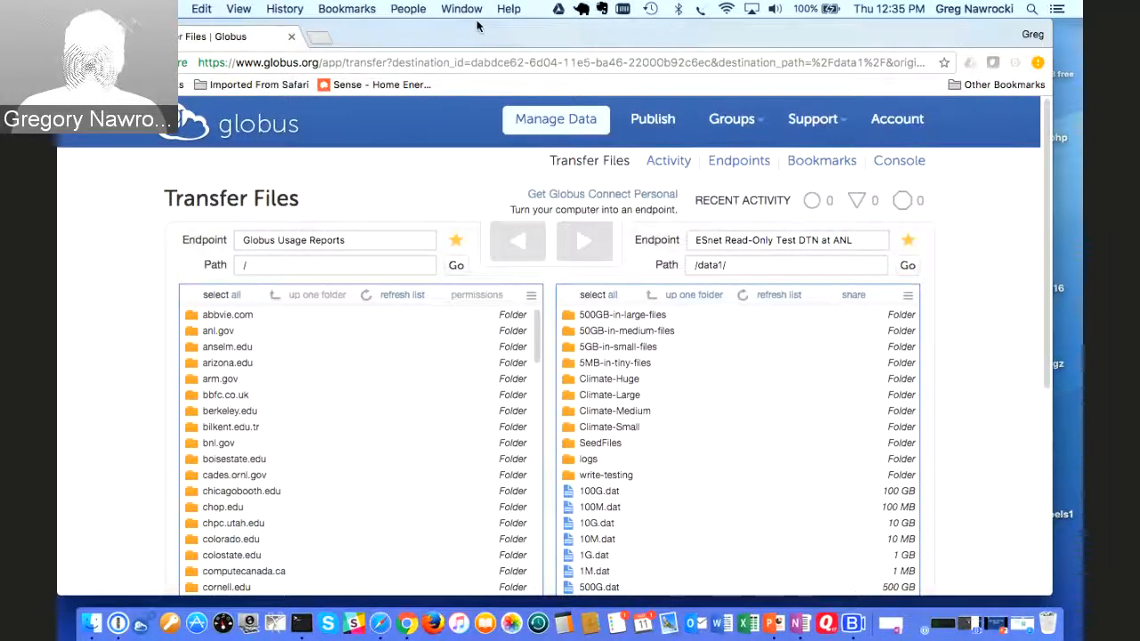
- Switch to the PowerPoint slide show and go to the "Globus at Idaho State University" slide
mouse_move(476, 27)
mouse_down()
mouse_move(559, 37)
mouse_move(479, 31)
mouse_up()
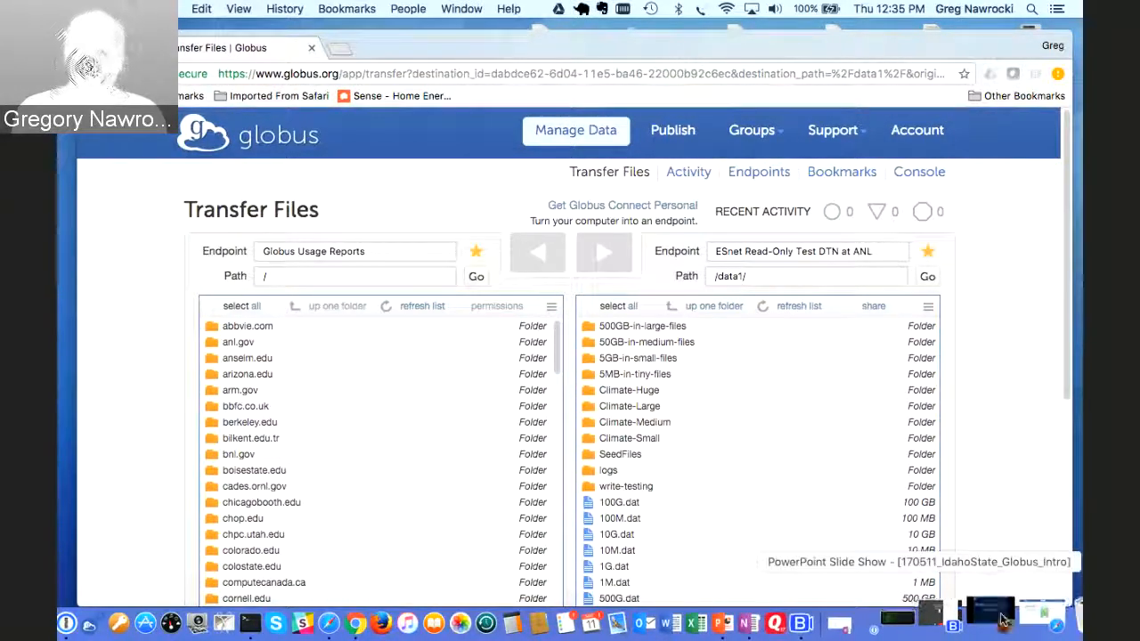
click(1003, 621)
key(Left)
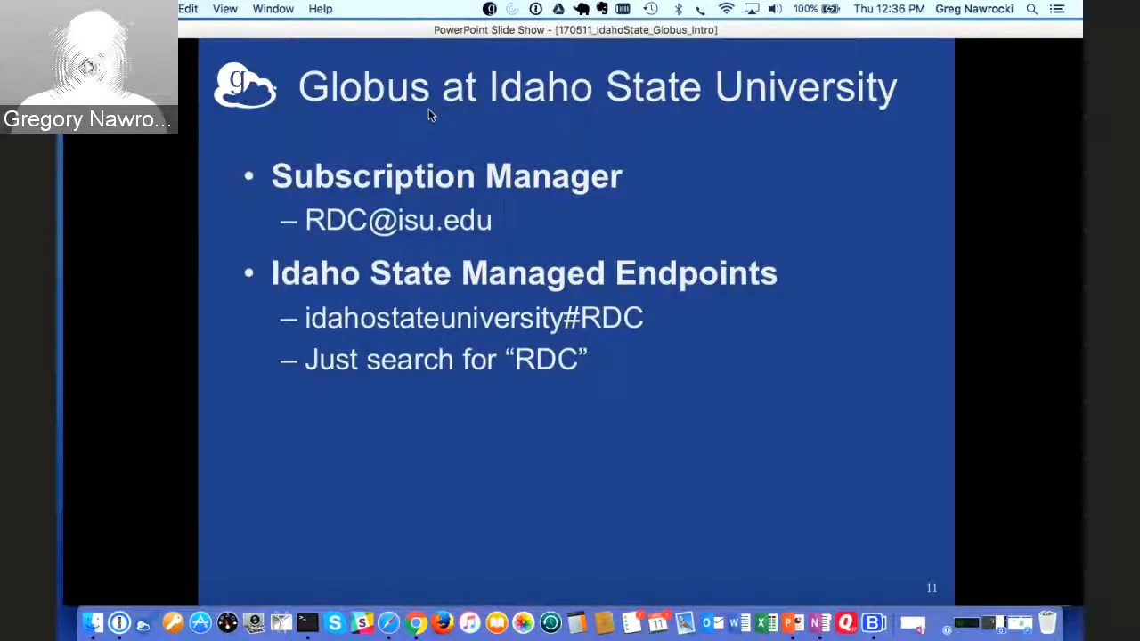
- Switch back to Chrome, search the endpoints for "RDC" and load Idaho State University DTN in place of Globus Usage Reports
click(427, 610)
click(328, 255)
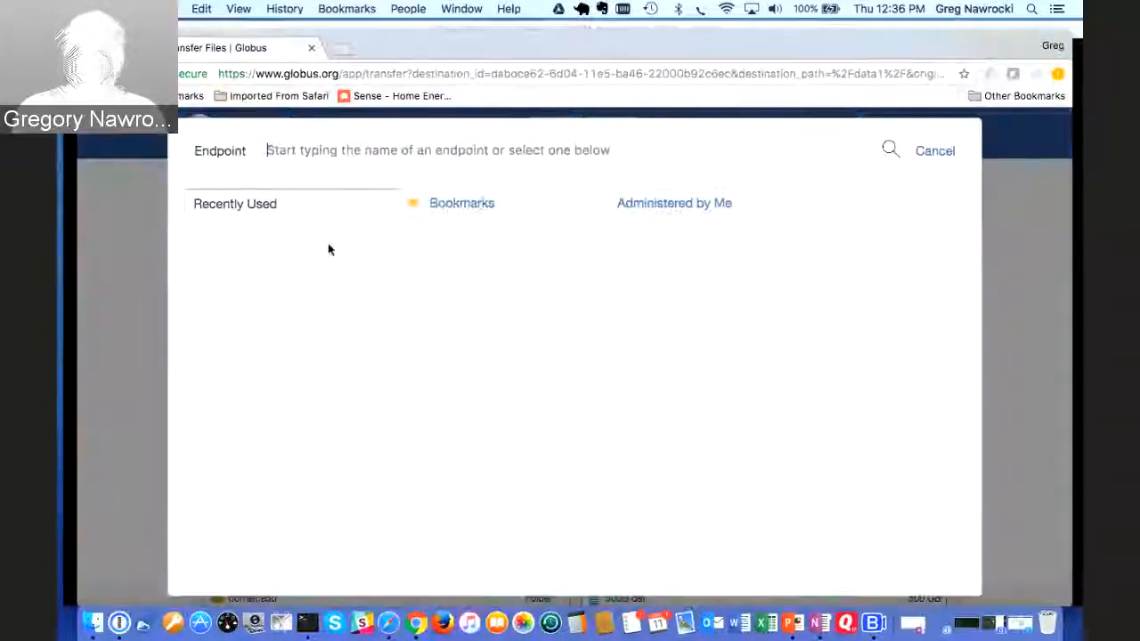
text(RDC)
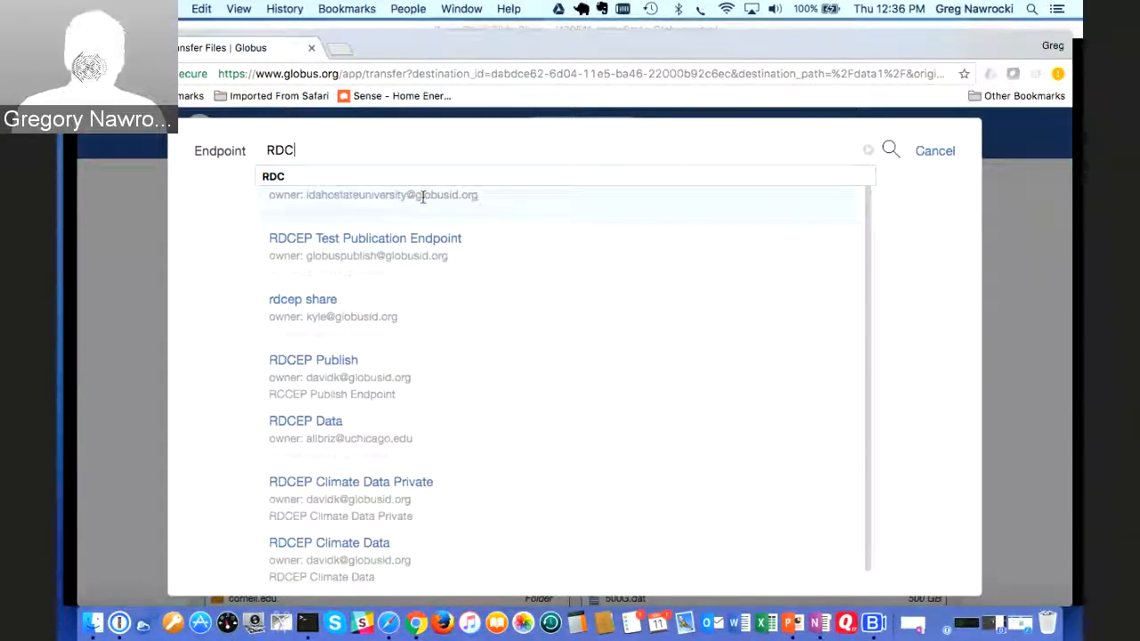
click(396, 192)
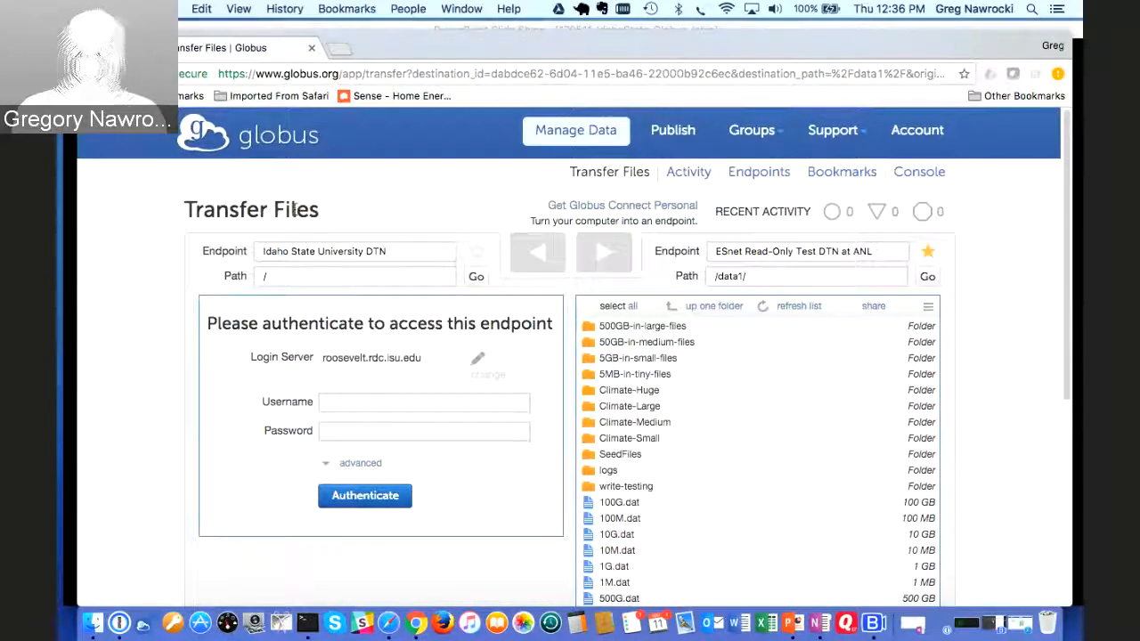
drag(412, 45, 449, 44)
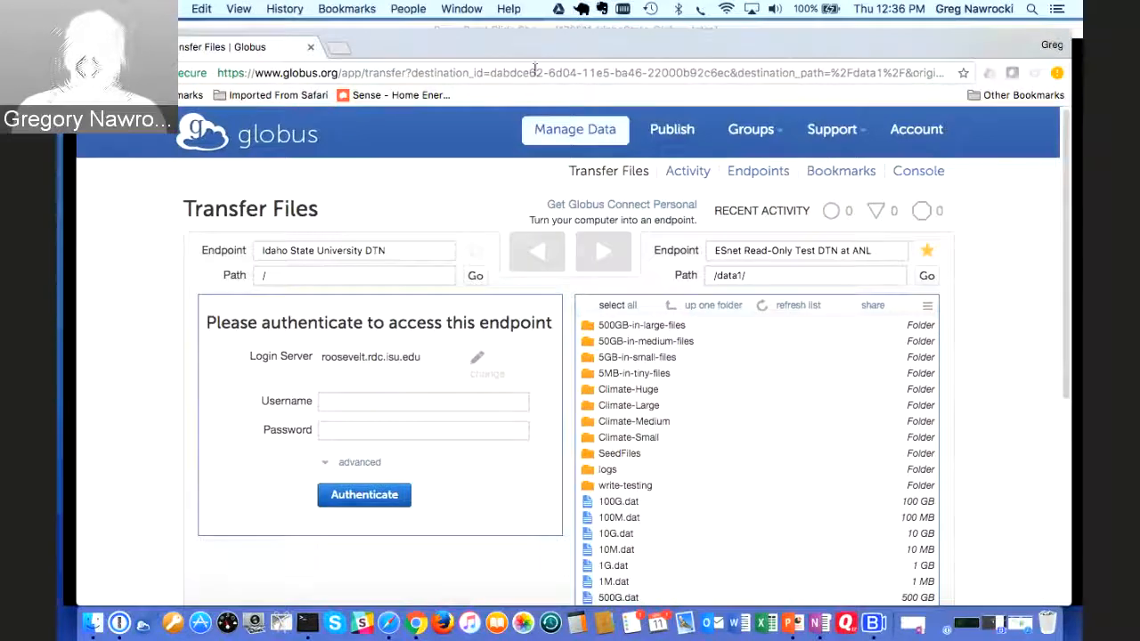
- View the account's identities page, and return to the PowerPoint slide show to advance it to the Storage Connectors slide
click(901, 132)
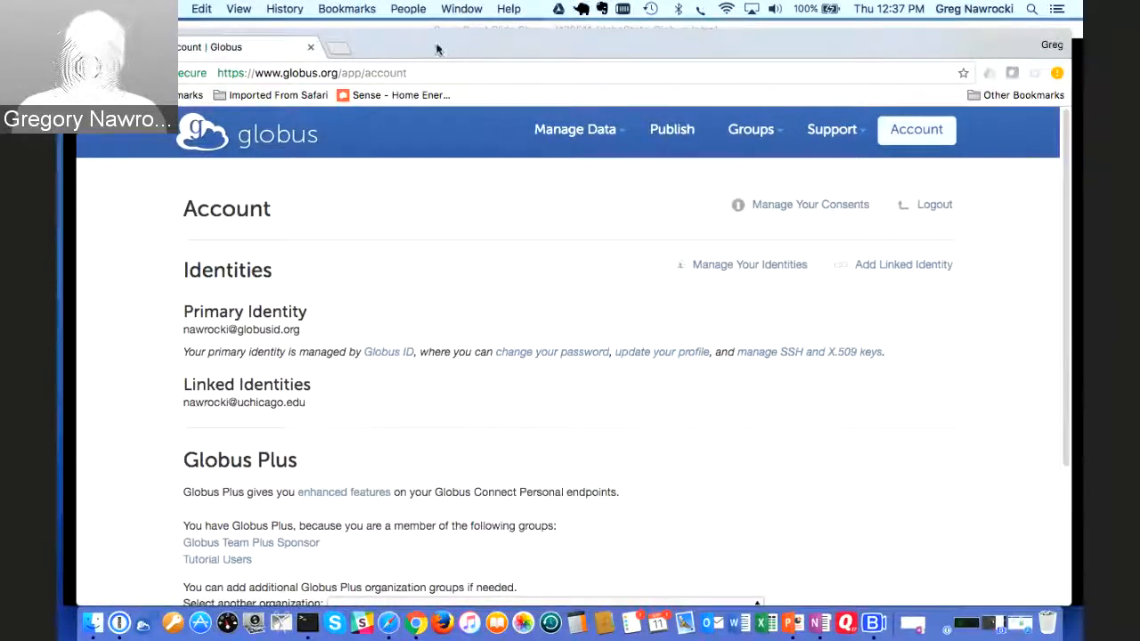
click(113, 51)
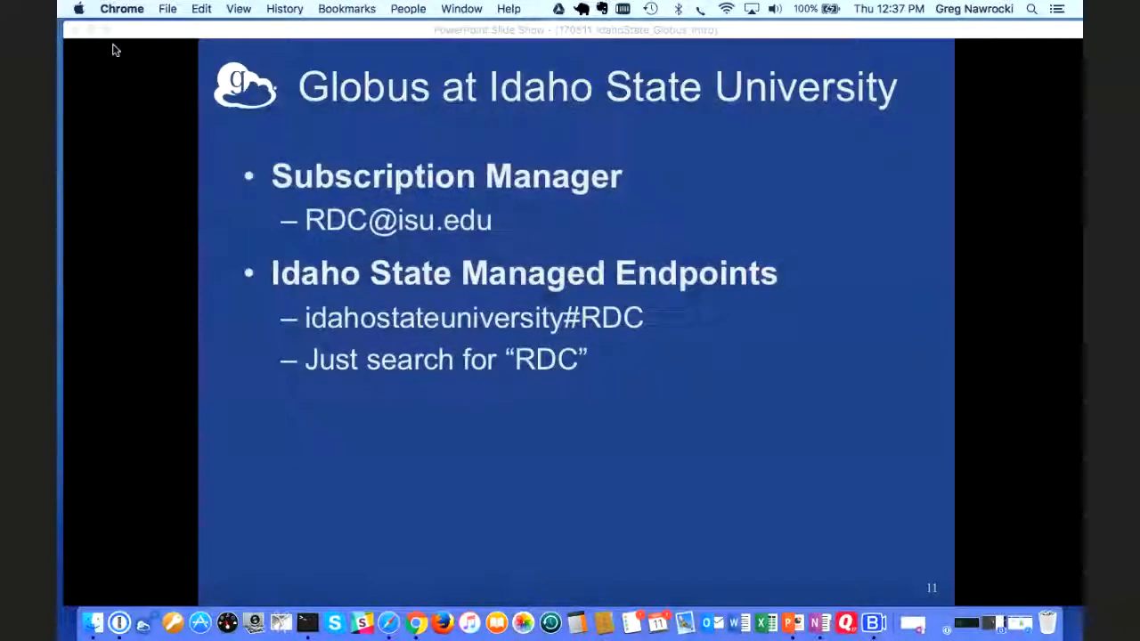
click(695, 176)
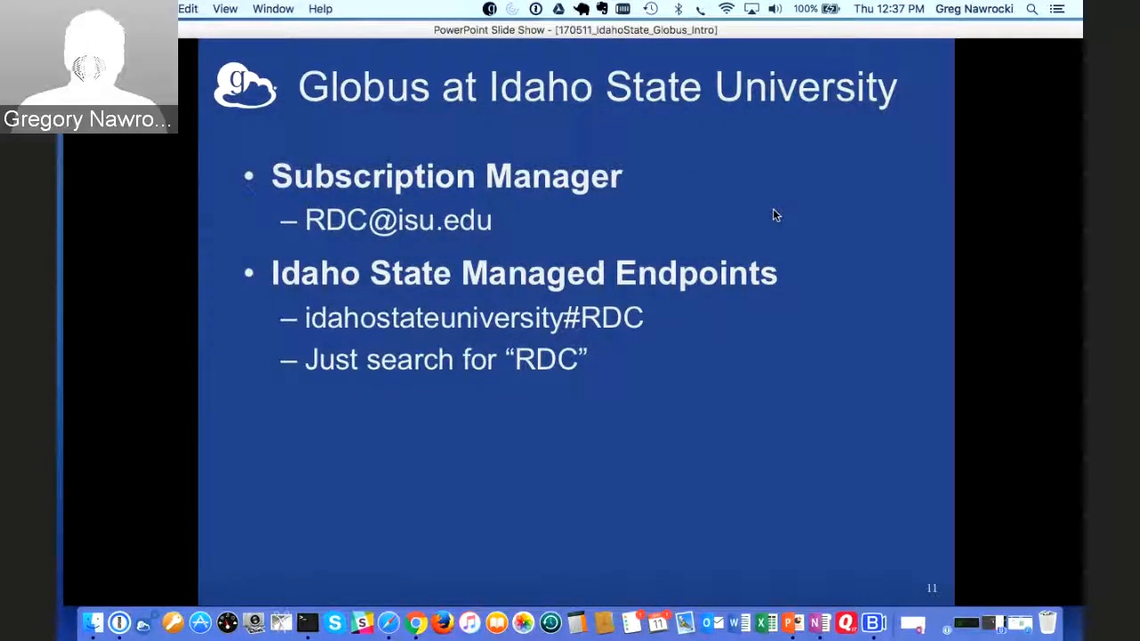
key(Right)
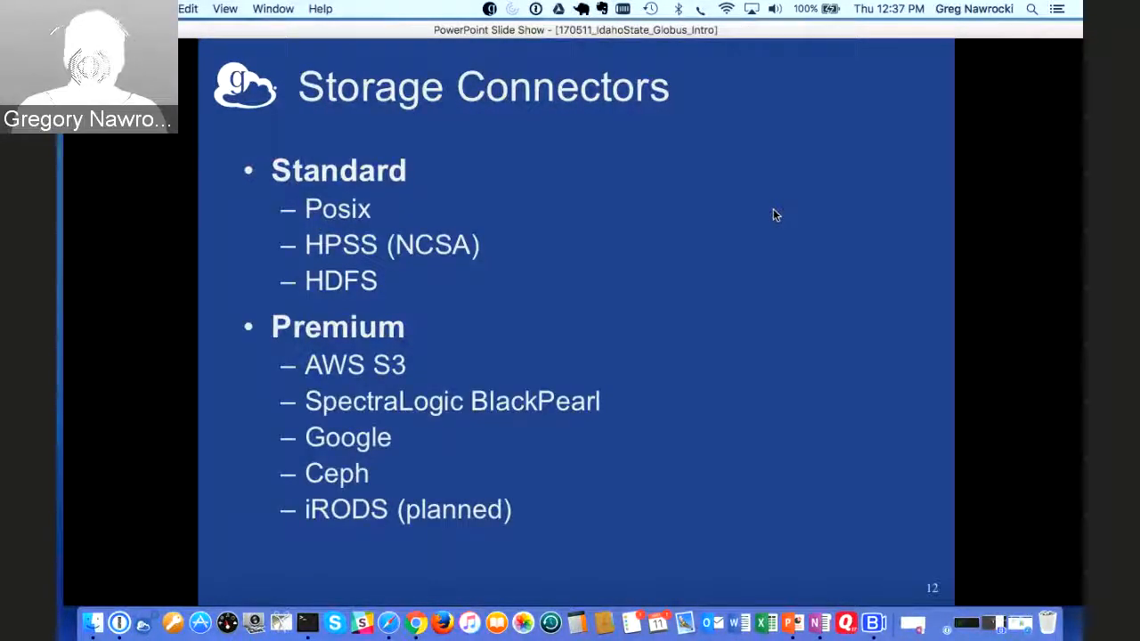